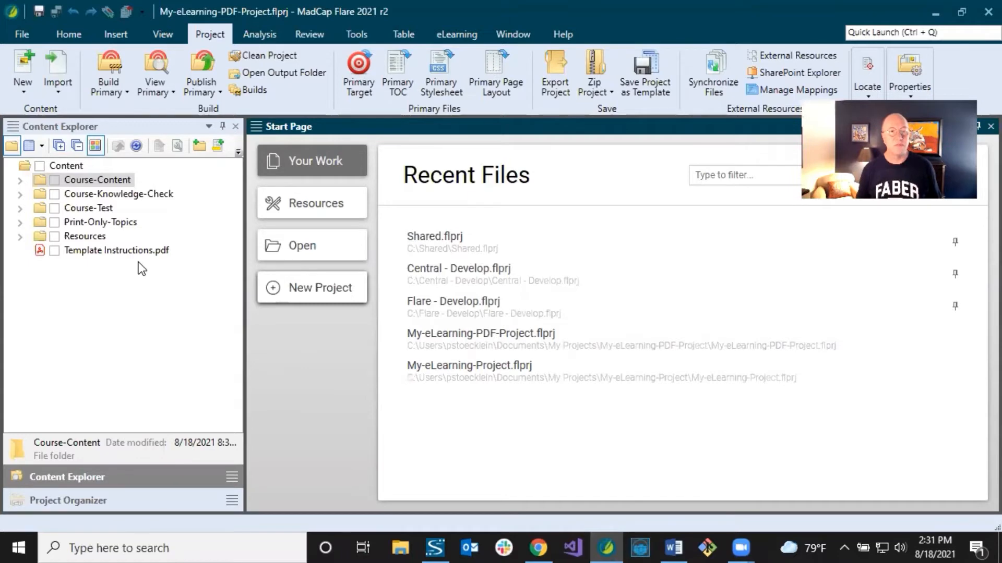
Step: Open the 8-IFrame.htm topic from the Course-Content folder and examine its note and conditioned paragraphs
click(21, 180)
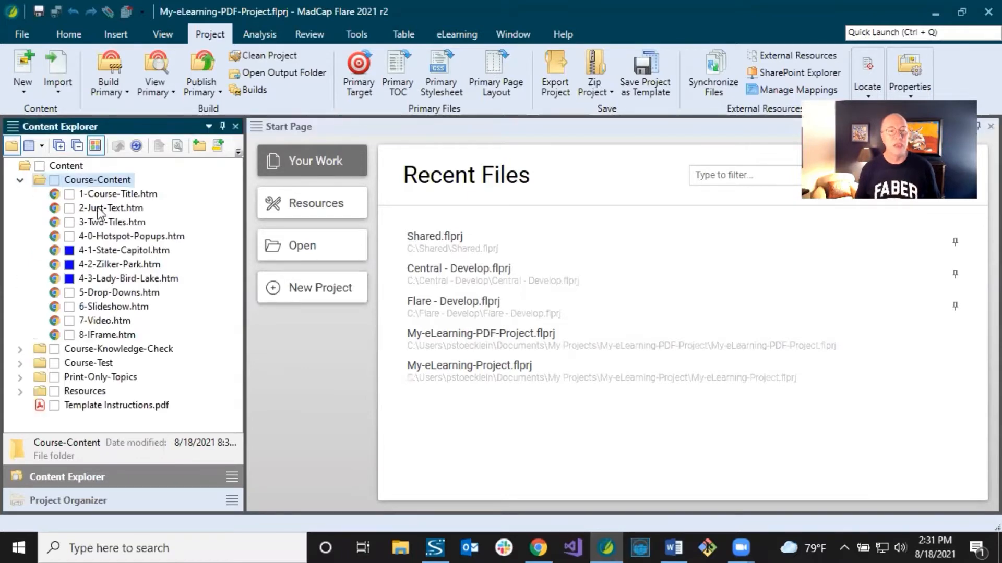
click(94, 335)
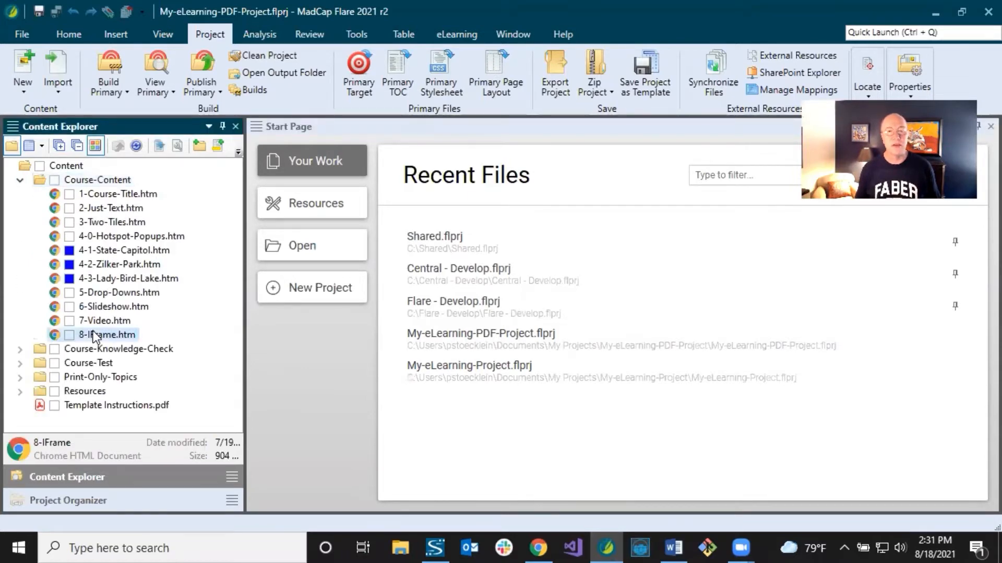
double_click(93, 335)
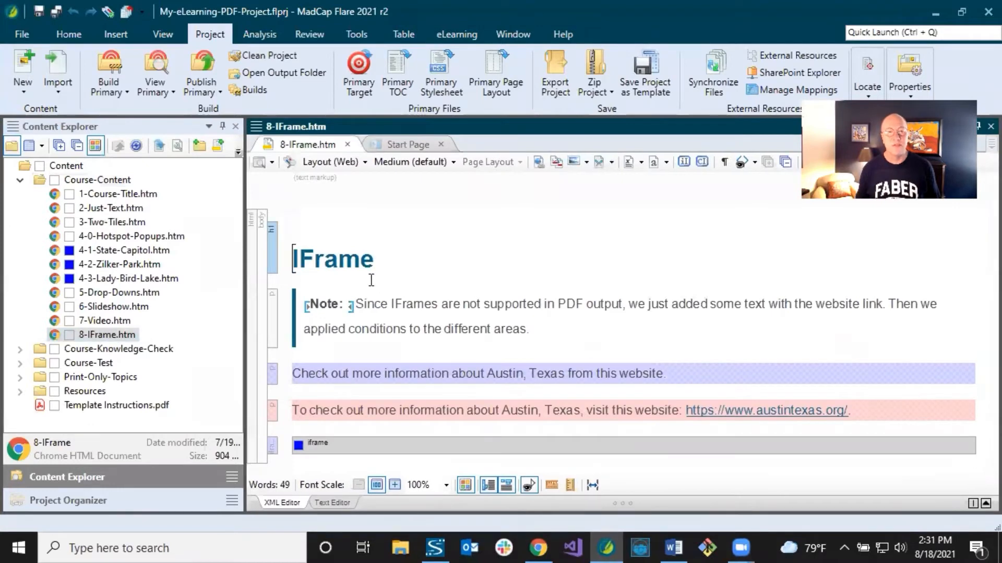
click(395, 303)
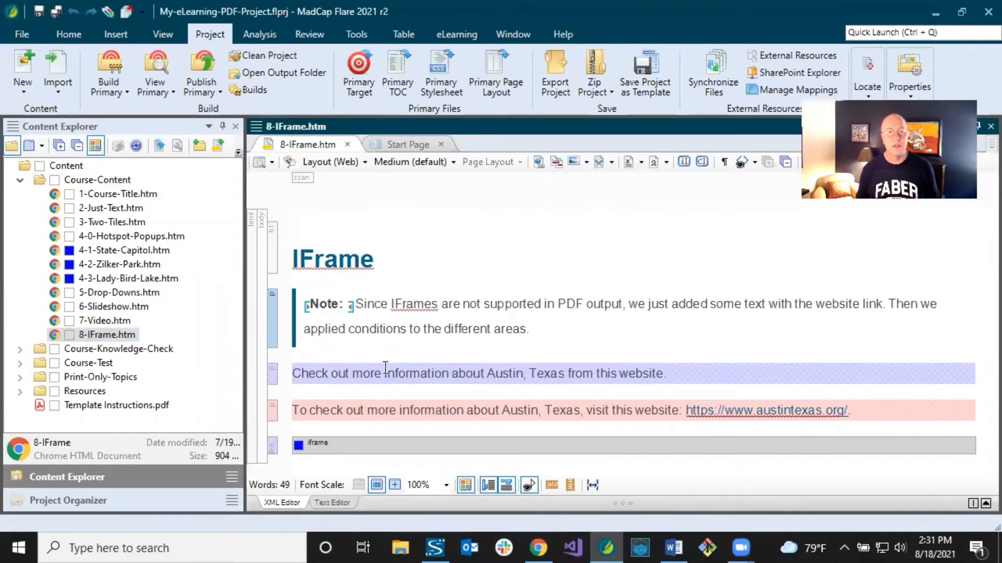
click(332, 375)
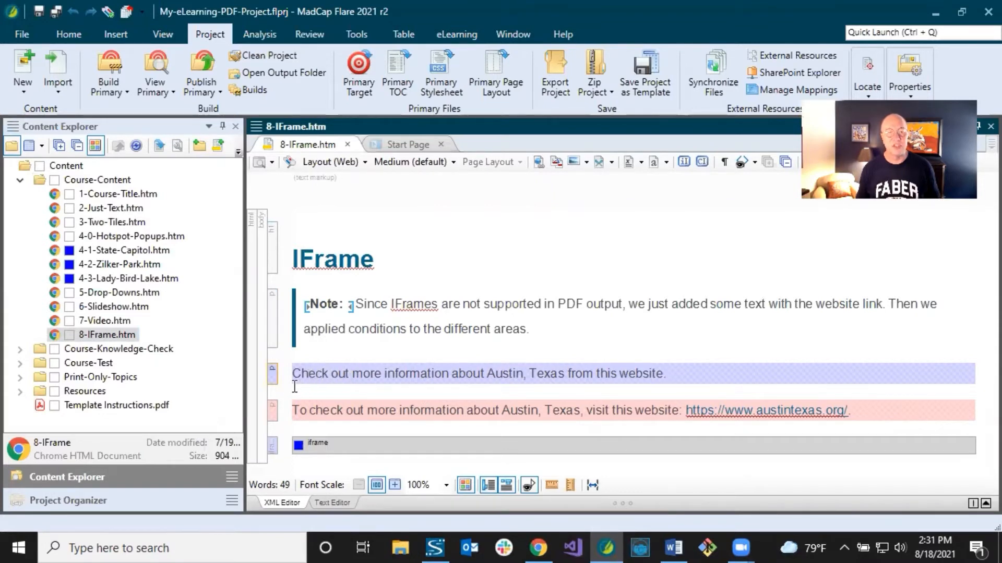
click(337, 410)
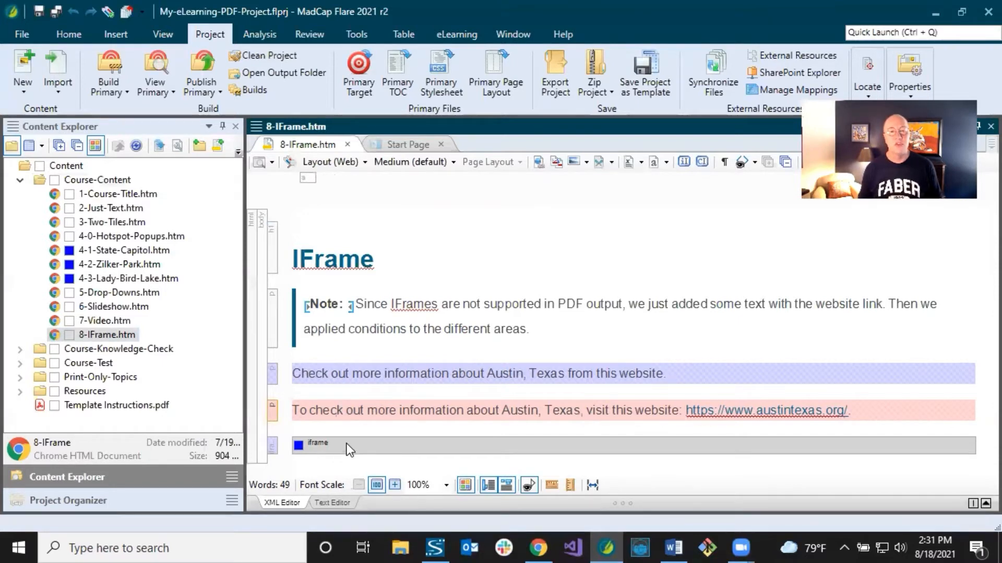
click(385, 330)
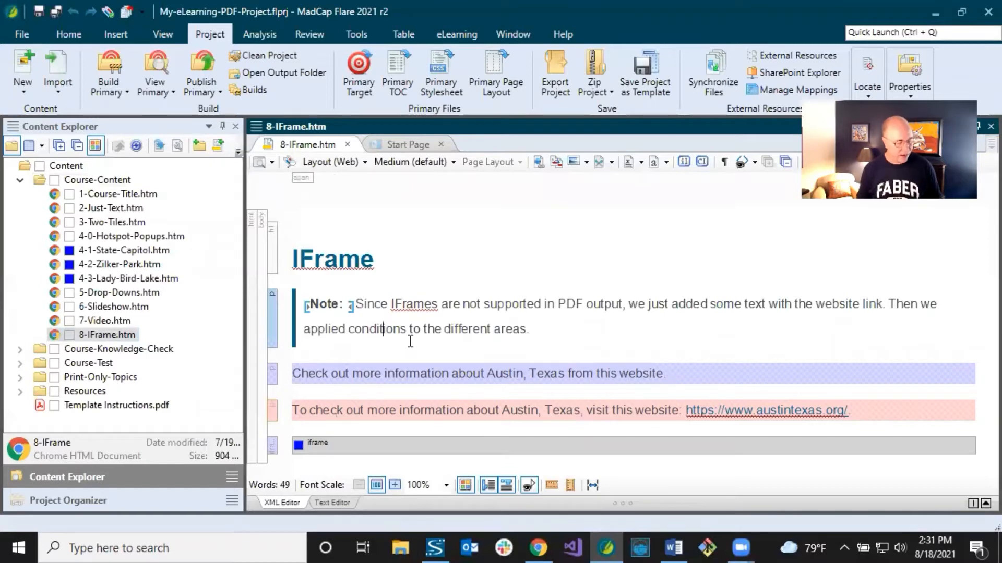
Step: Insert an IFrame in a new paragraph below the note, using First-Knowledge-Check.htm from Course-Knowledge-Check as source, with default width and height
click(410, 342)
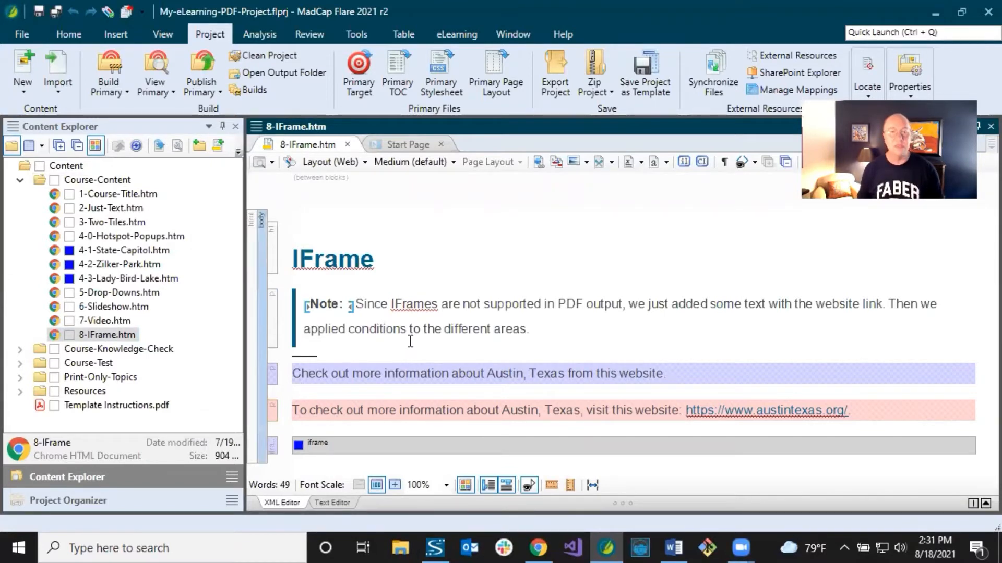
key(Return)
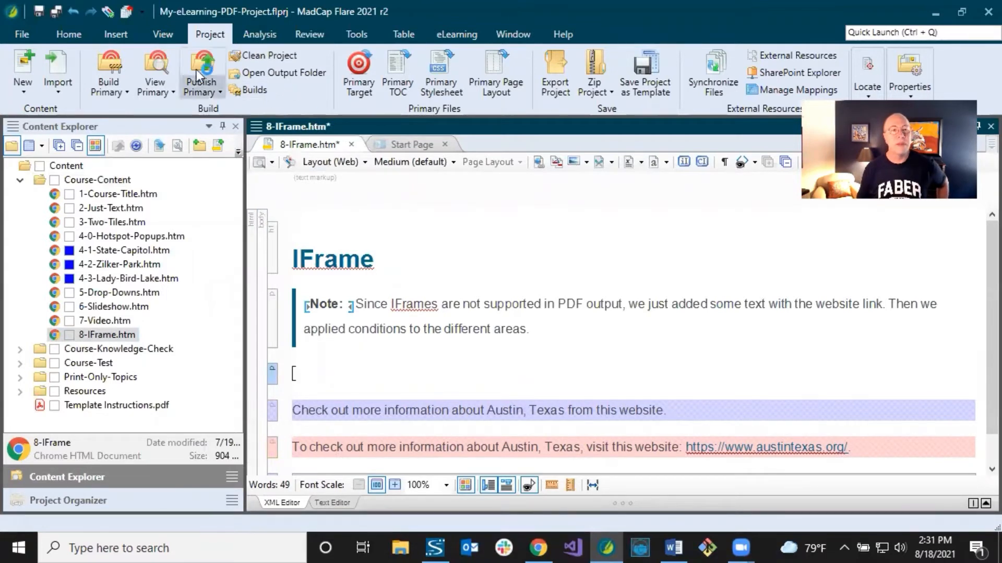
click(118, 33)
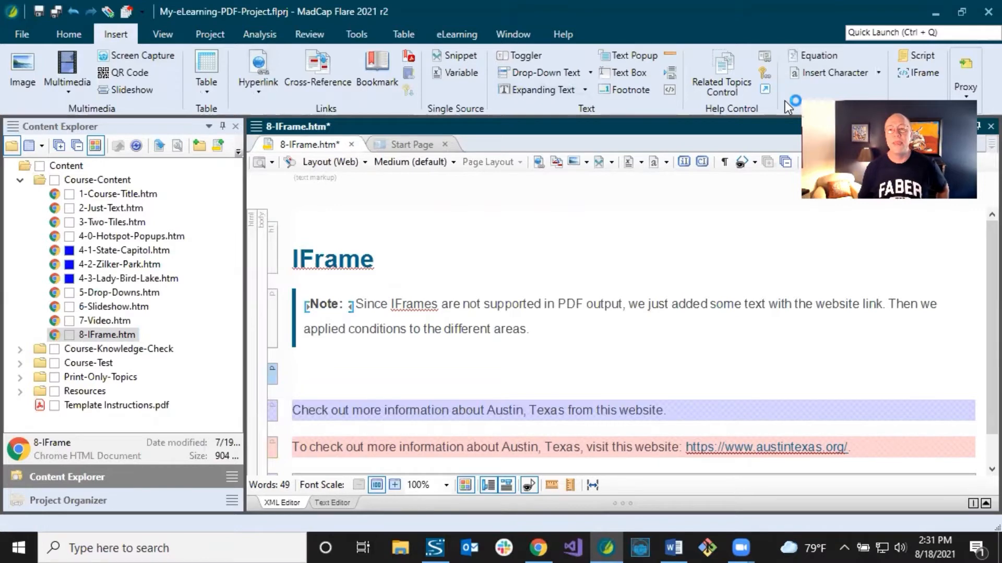
click(919, 73)
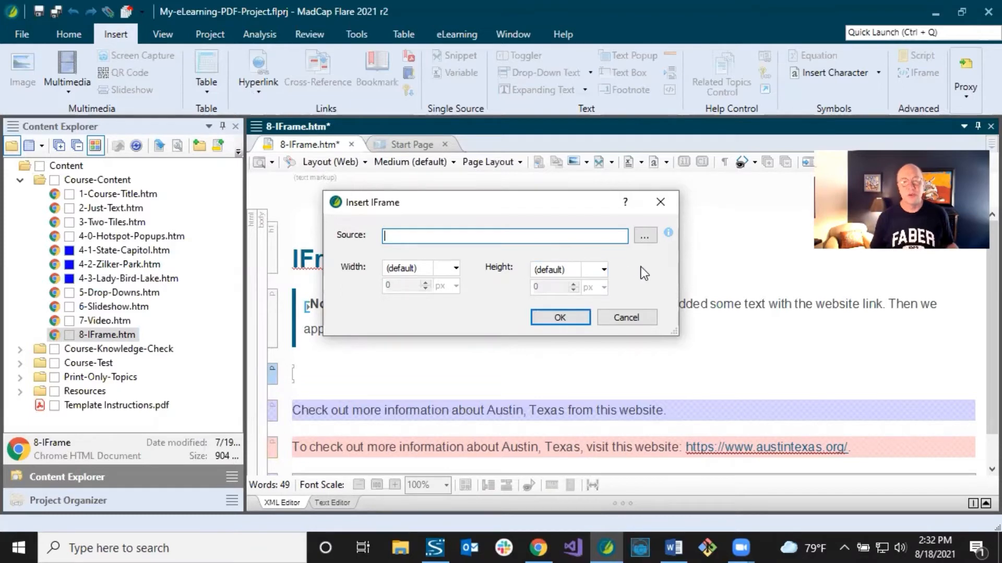
click(647, 239)
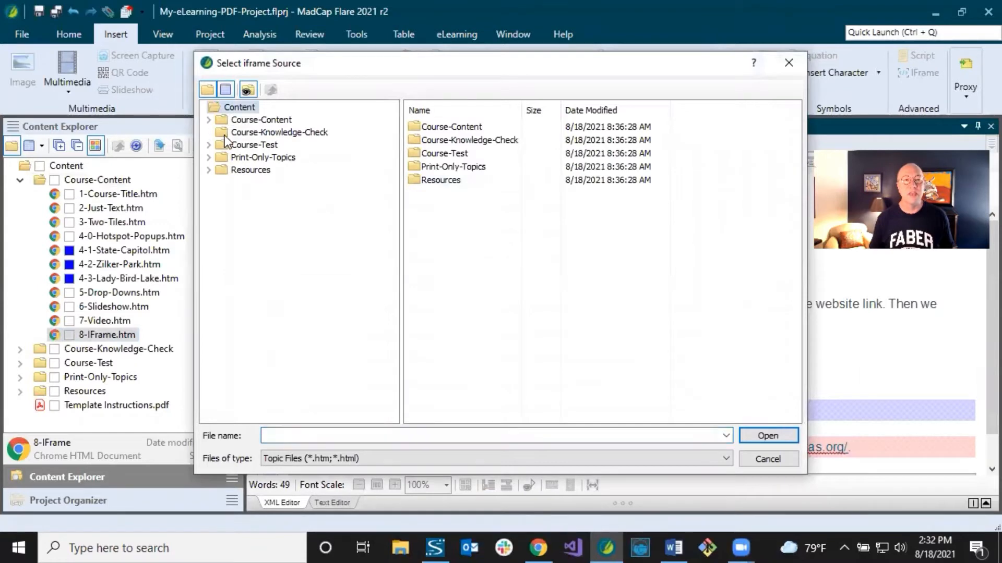
click(237, 133)
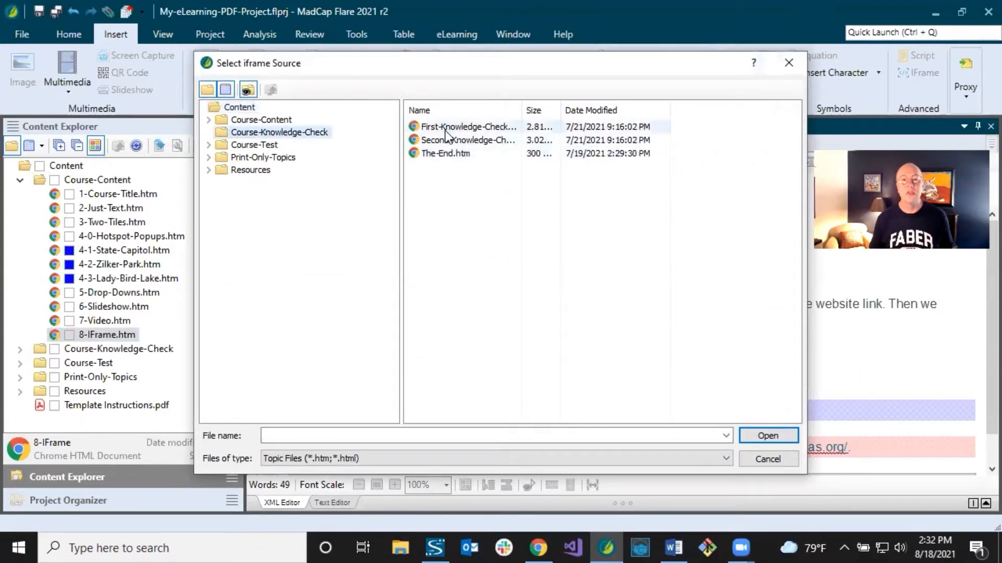
click(448, 127)
click(751, 437)
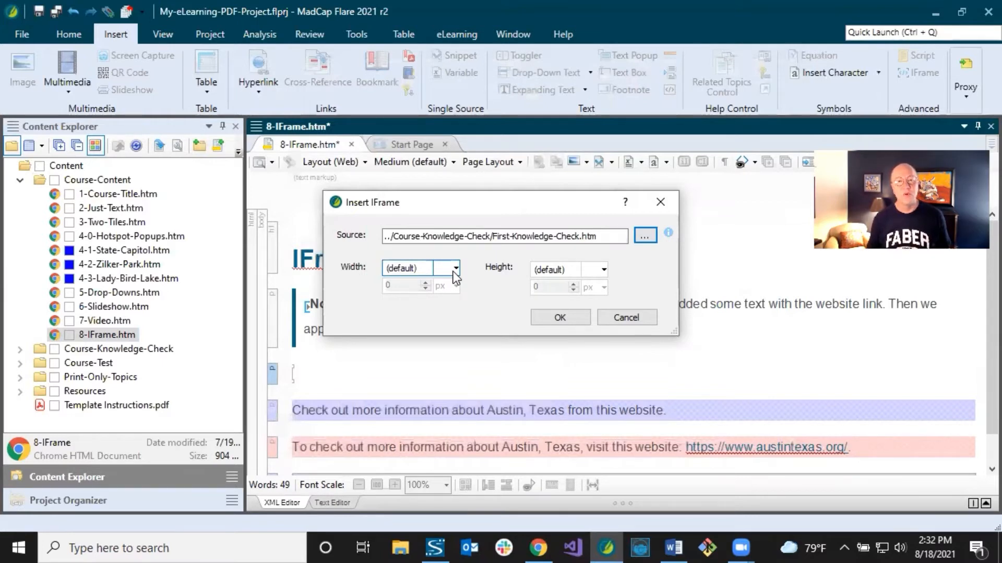
click(455, 269)
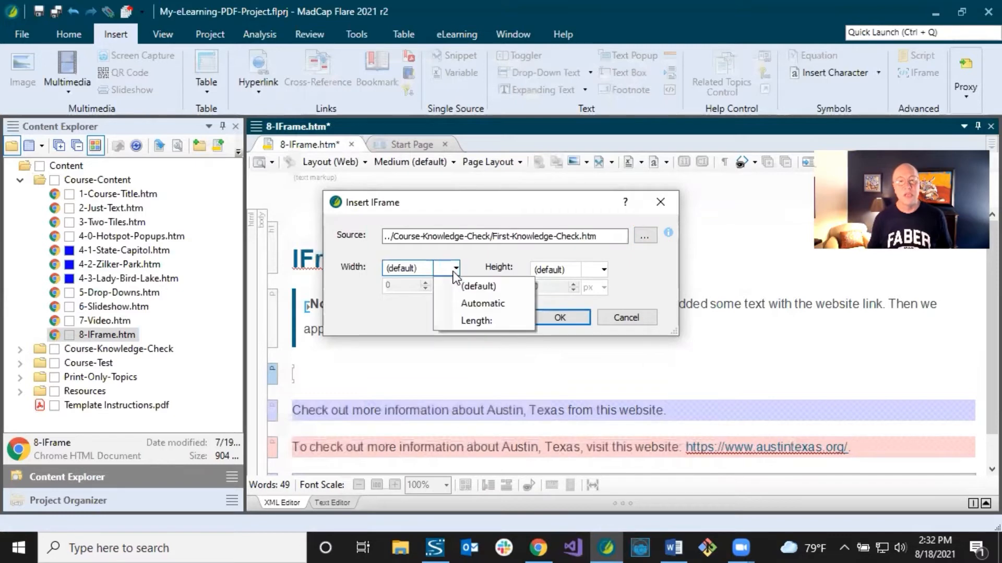
click(456, 269)
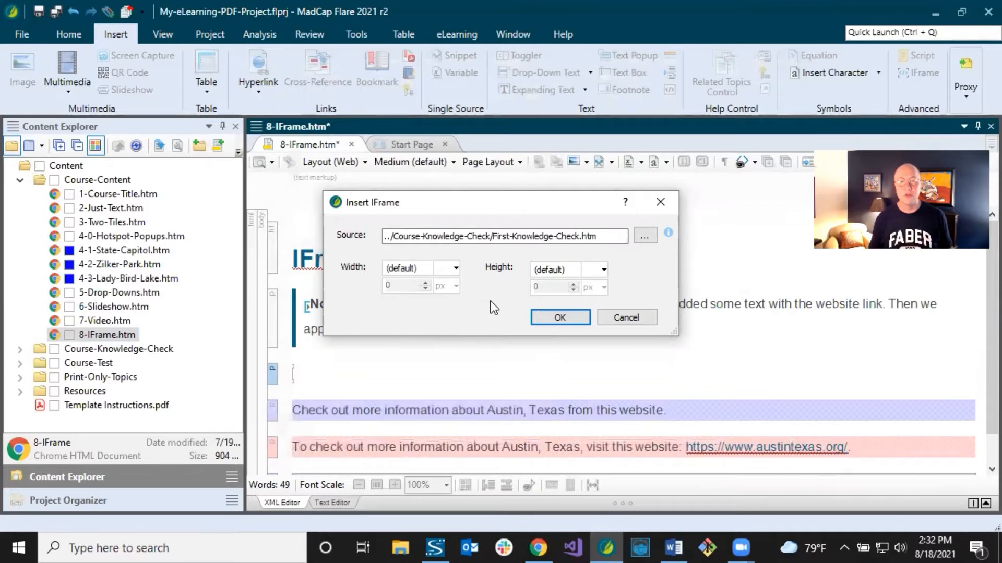
click(546, 317)
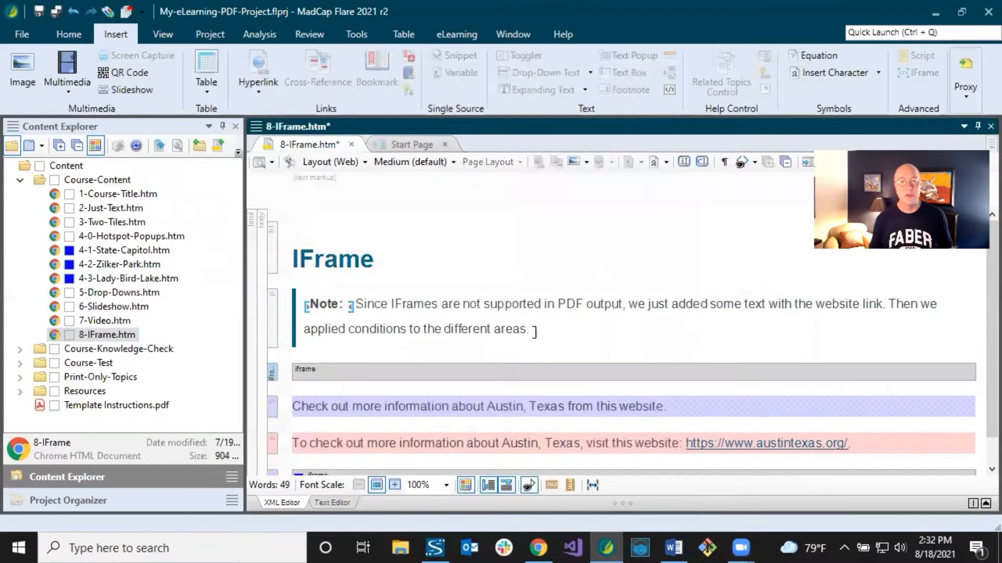
Step: Add a paragraph reading "Local topic" between the note and the new IFrame
click(375, 329)
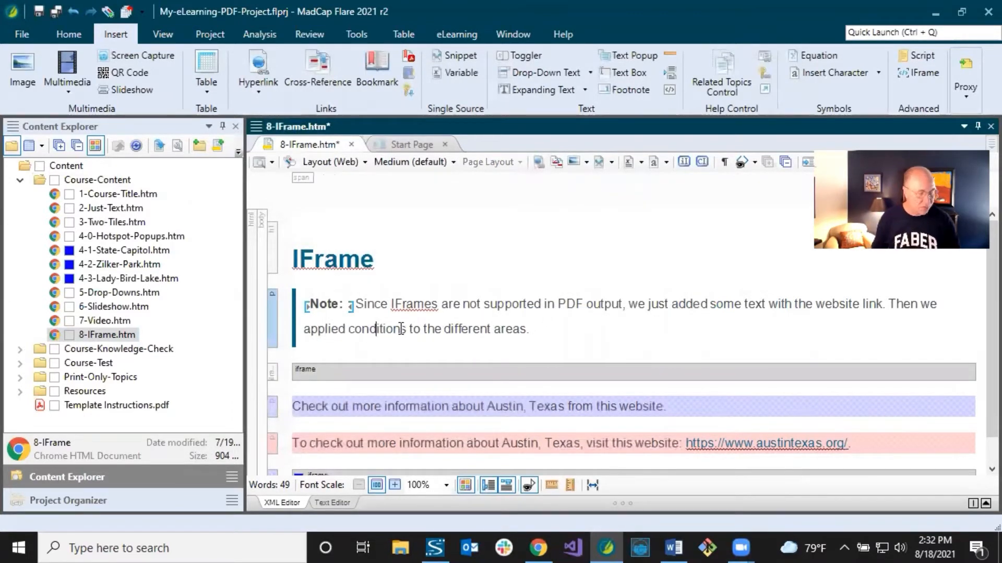
key(Down)
key(Return)
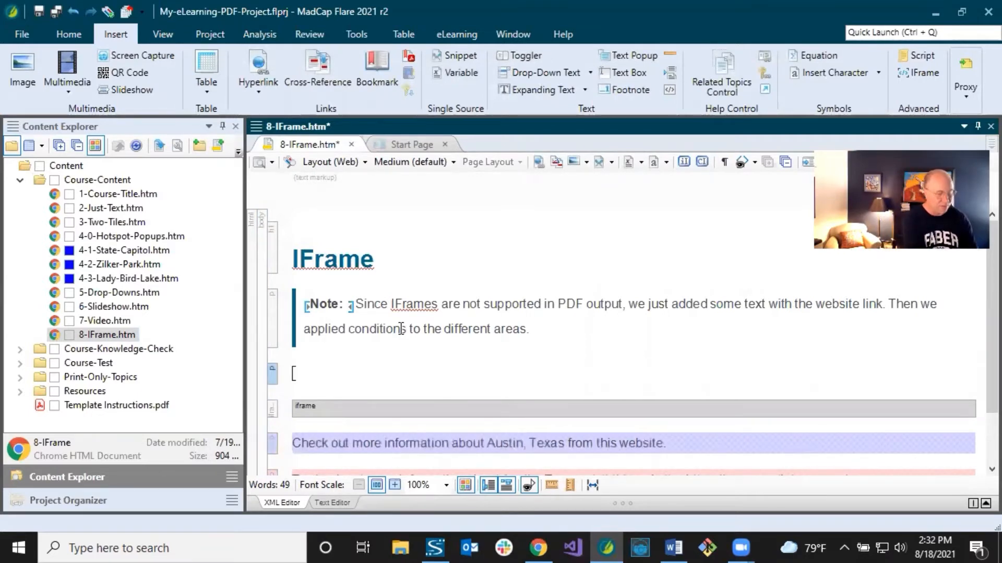
text(Local topic)
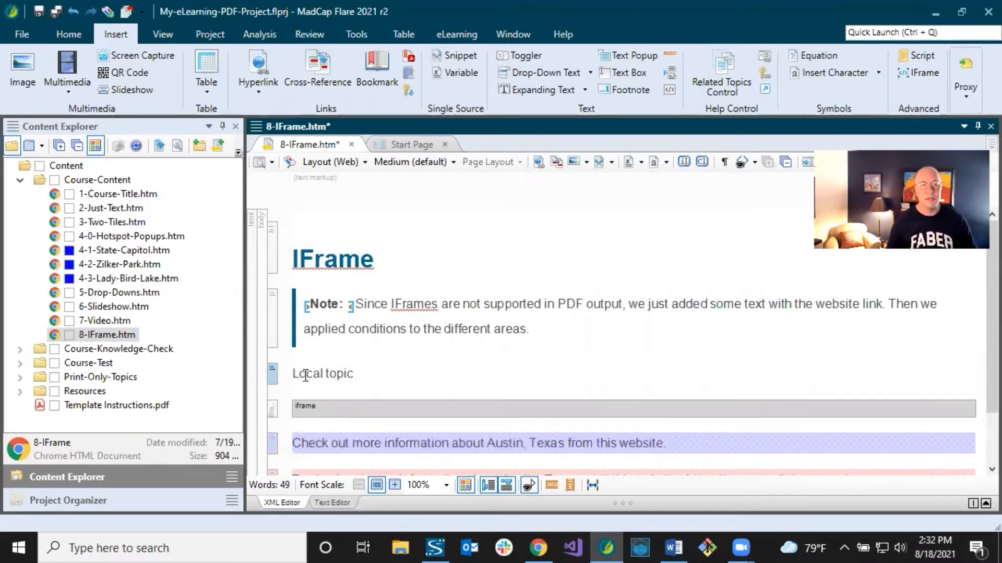
Step: Add a paragraph reading "Website" below the new IFrame, followed by an empty paragraph
click(358, 417)
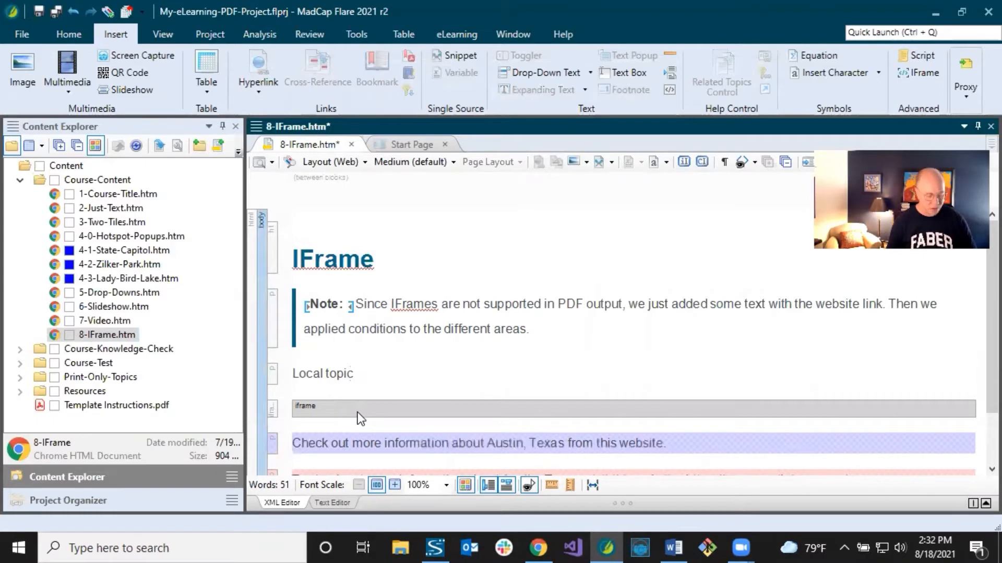
key(Return)
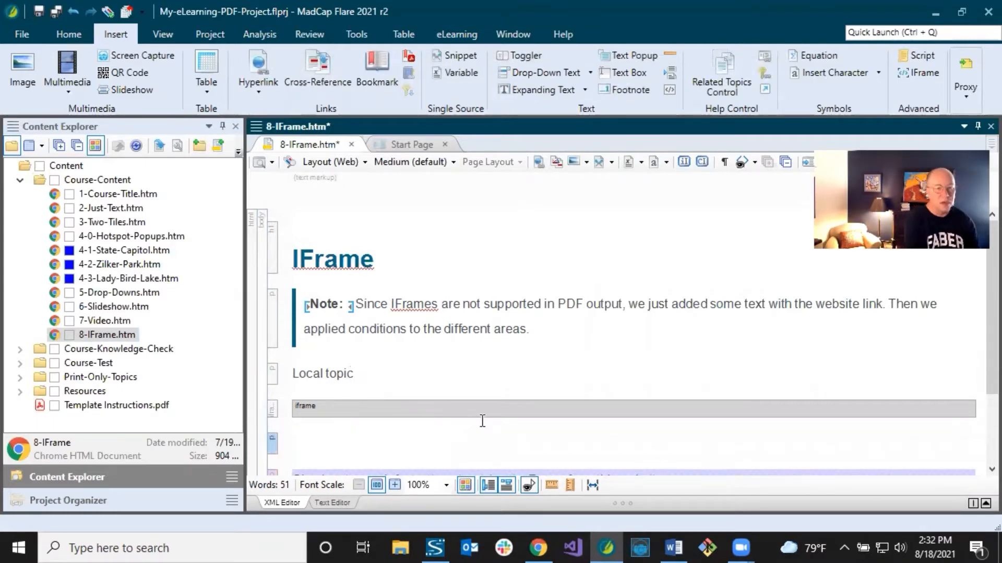
text(Website)
key(Return)
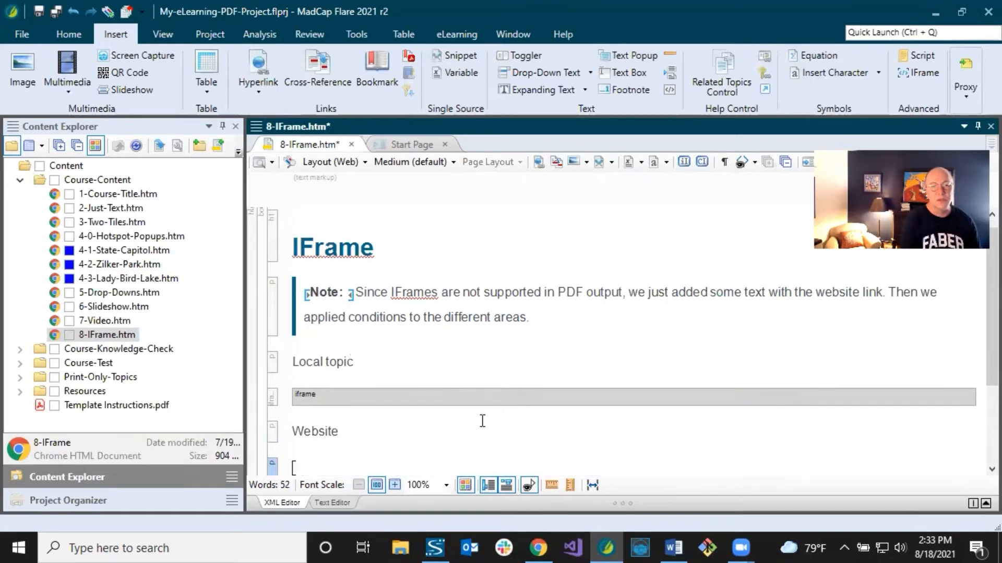
scroll(483, 421, down, 3)
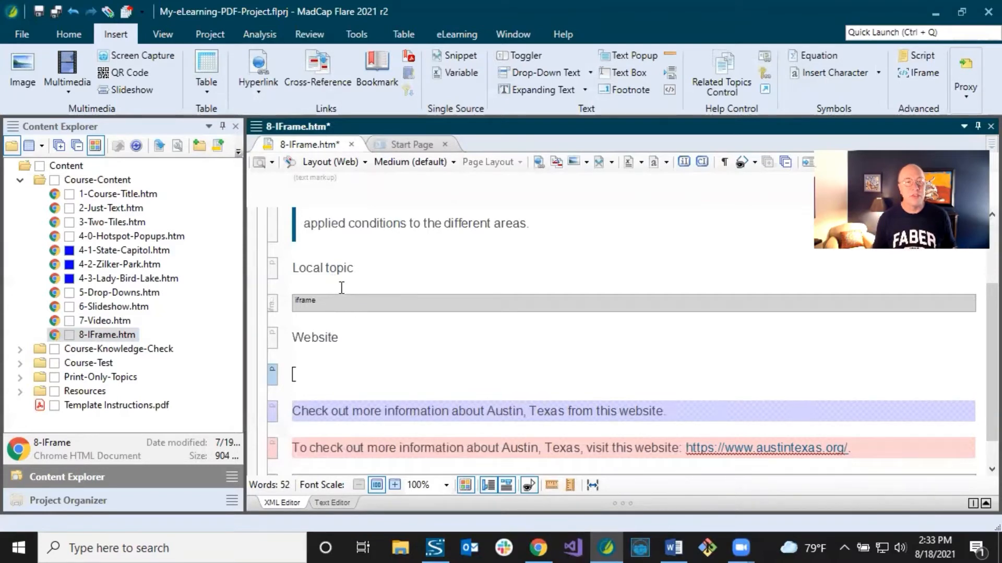
Step: Locate the First-Knowledge-Check.htm topic inside the project's Course-Knowledge-Check folder
click(20, 349)
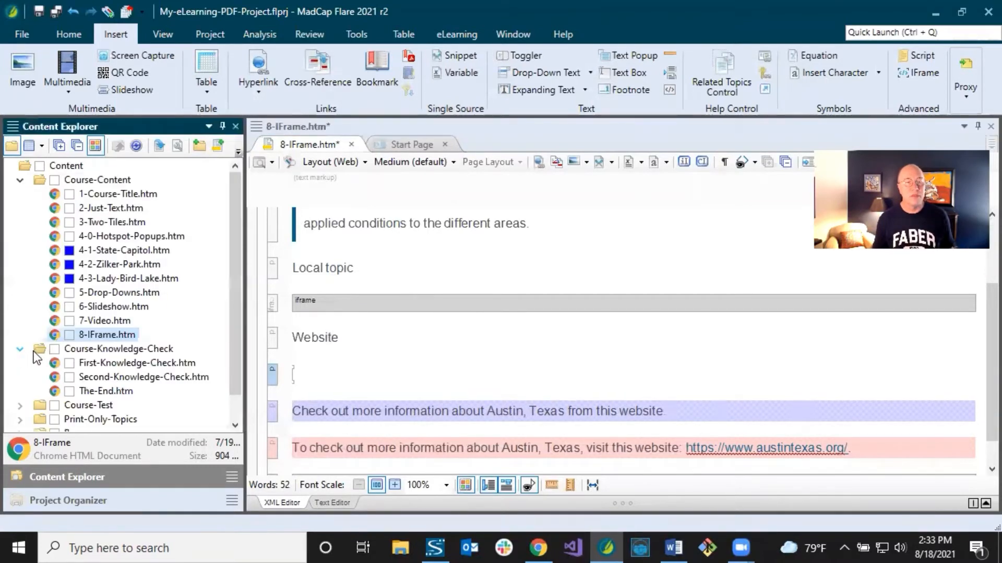
click(118, 364)
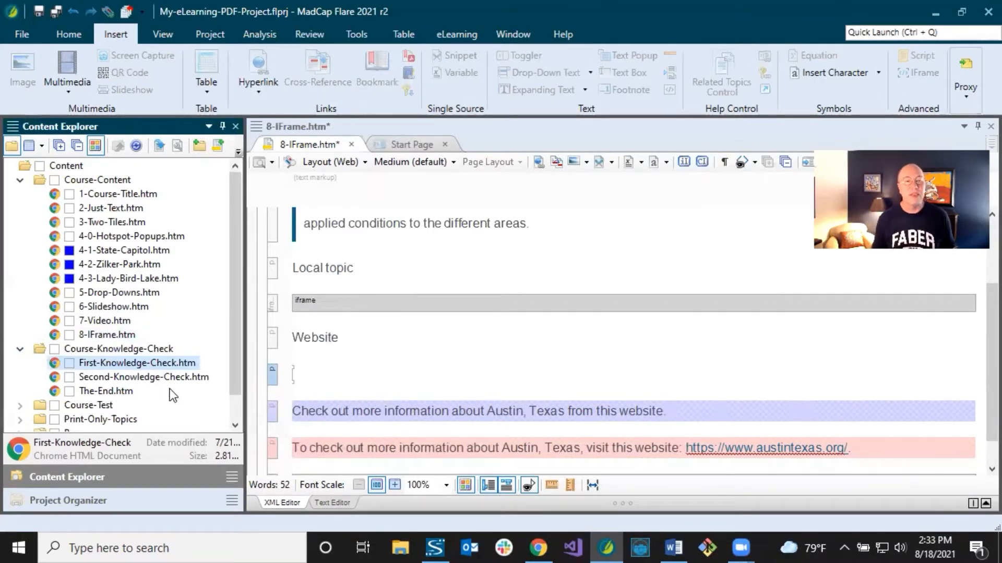
Step: Check the content inclusion options in the advanced settings of the Online-Course-With-Test target, and return to the 8-IFrame.htm topic
click(83, 499)
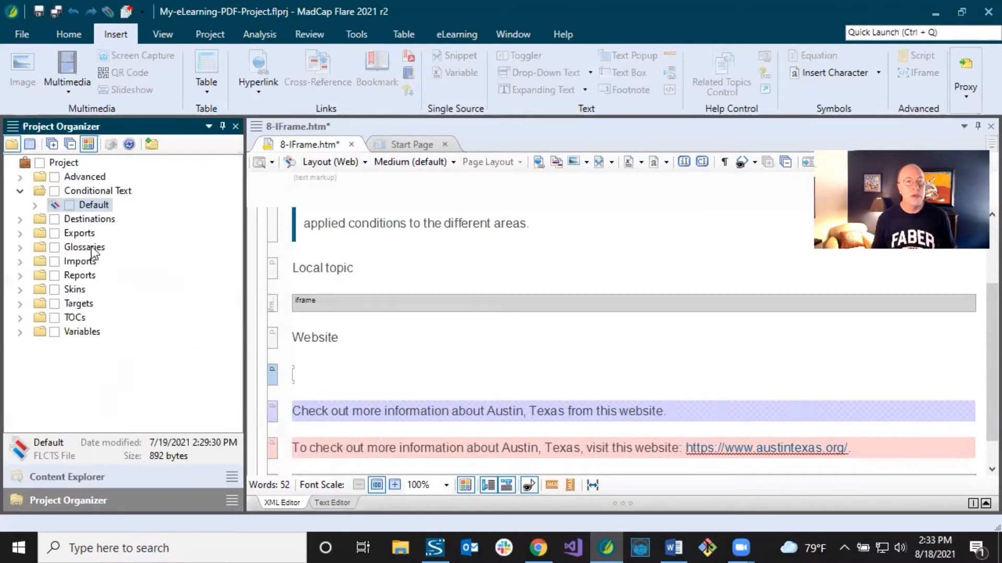
click(20, 305)
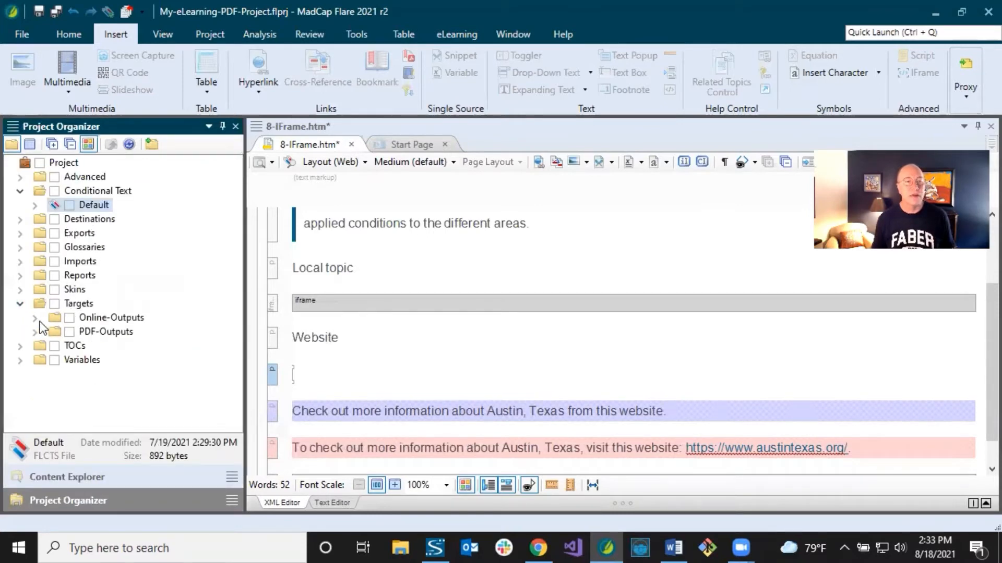
click(35, 318)
click(125, 361)
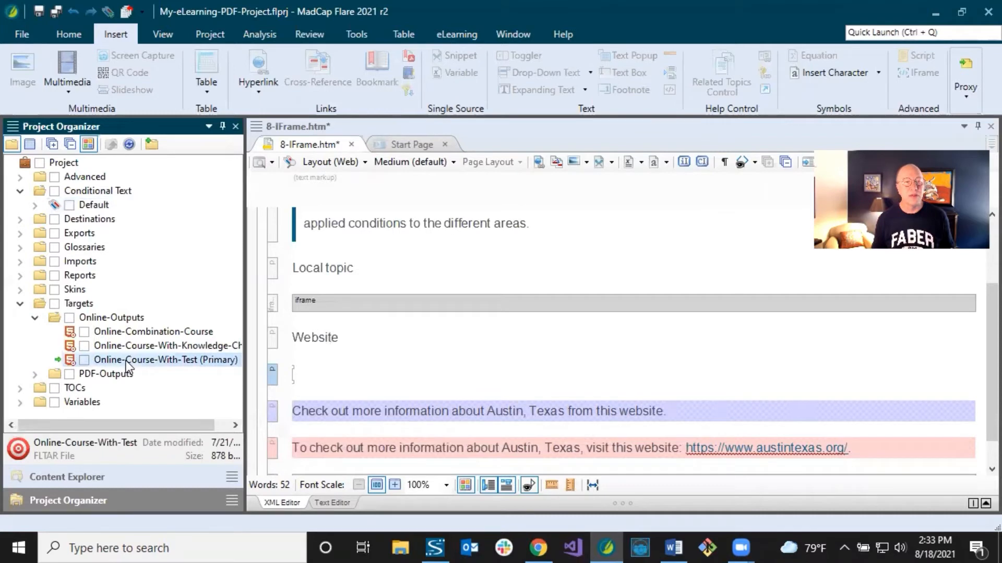
double_click(126, 361)
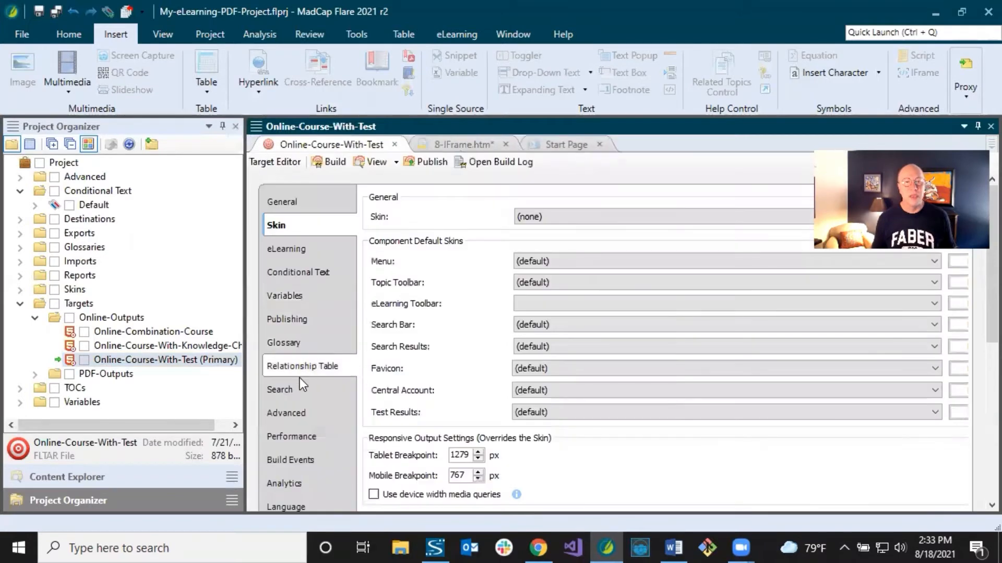
click(295, 404)
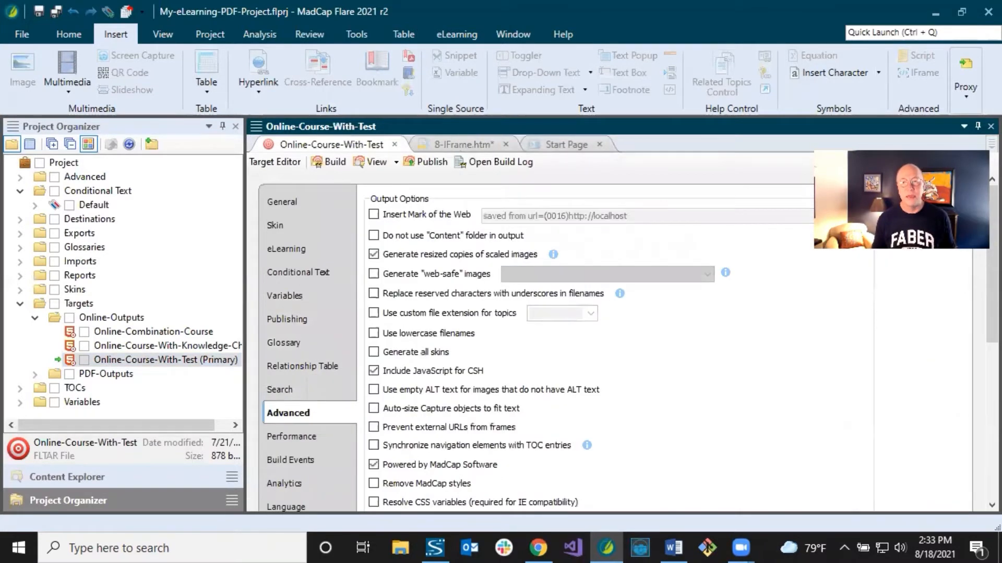
scroll(978, 323, down, 5)
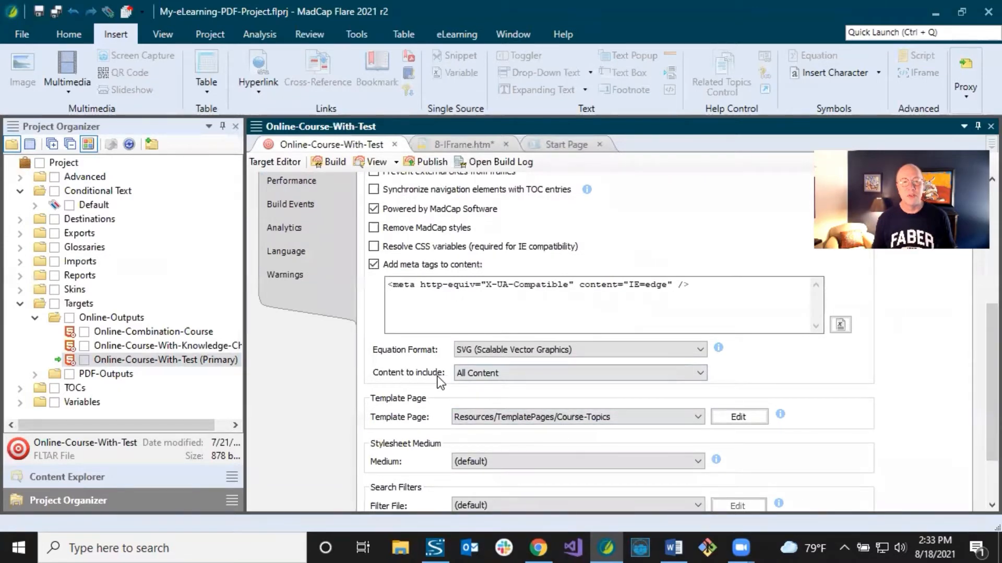
click(488, 373)
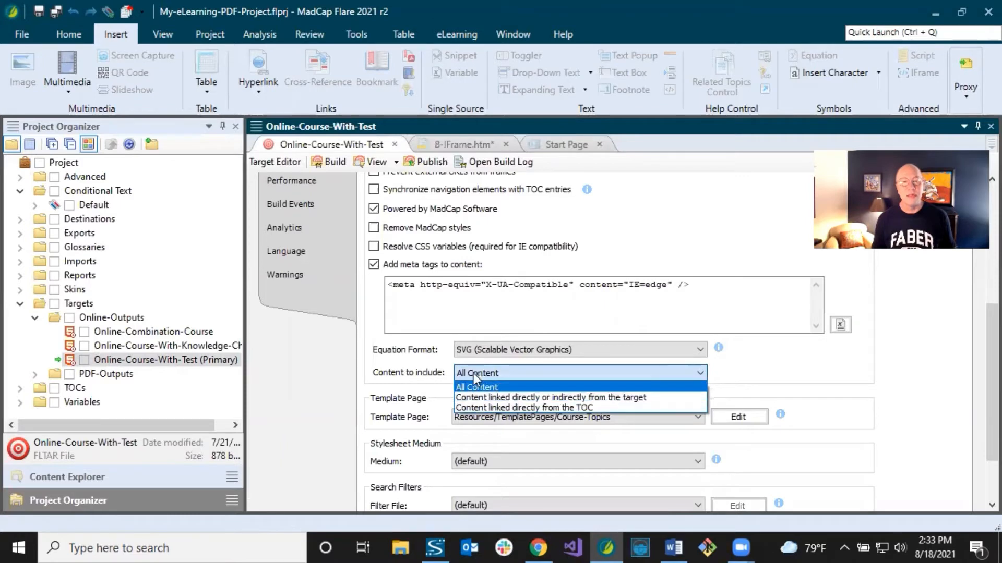
click(439, 377)
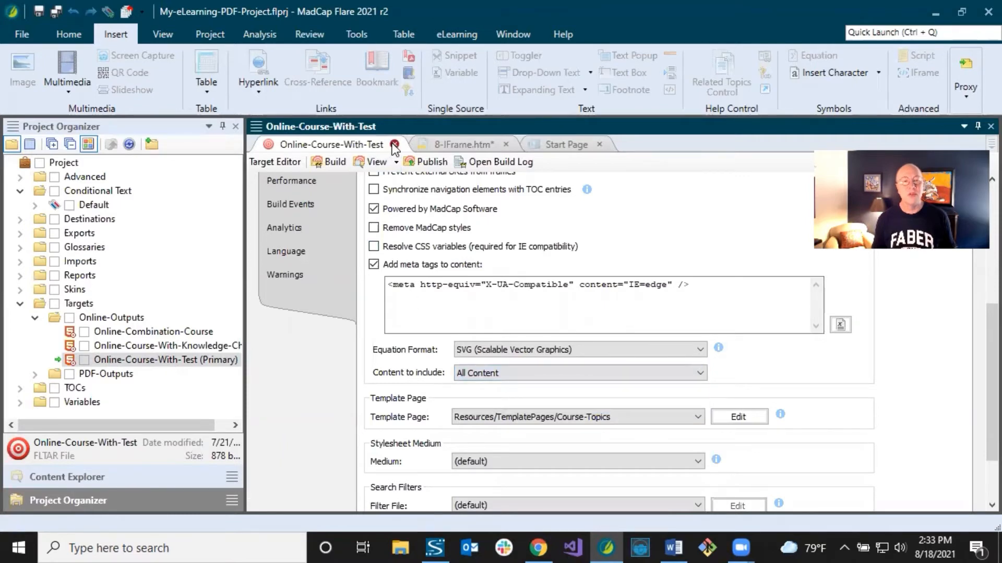
click(436, 143)
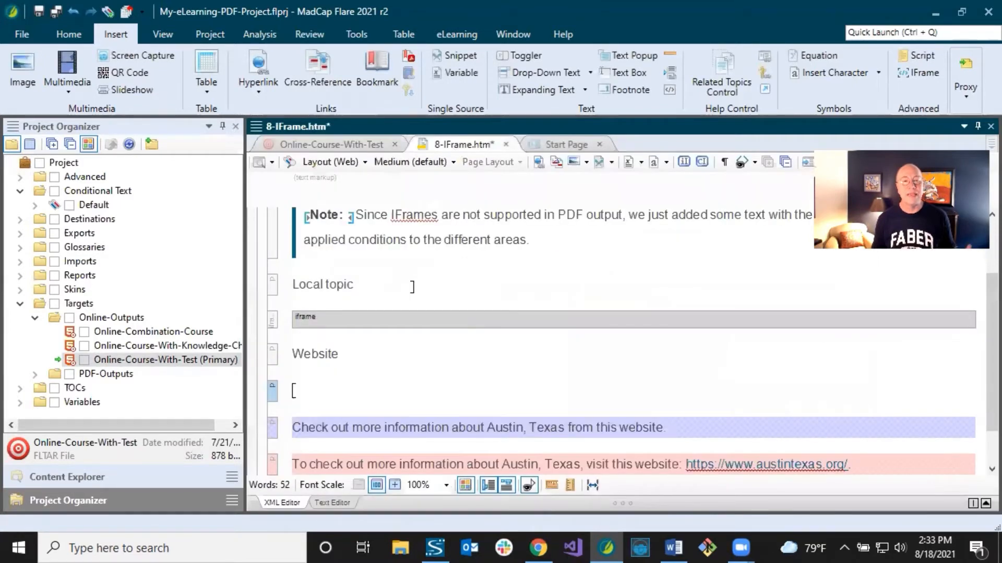
click(384, 283)
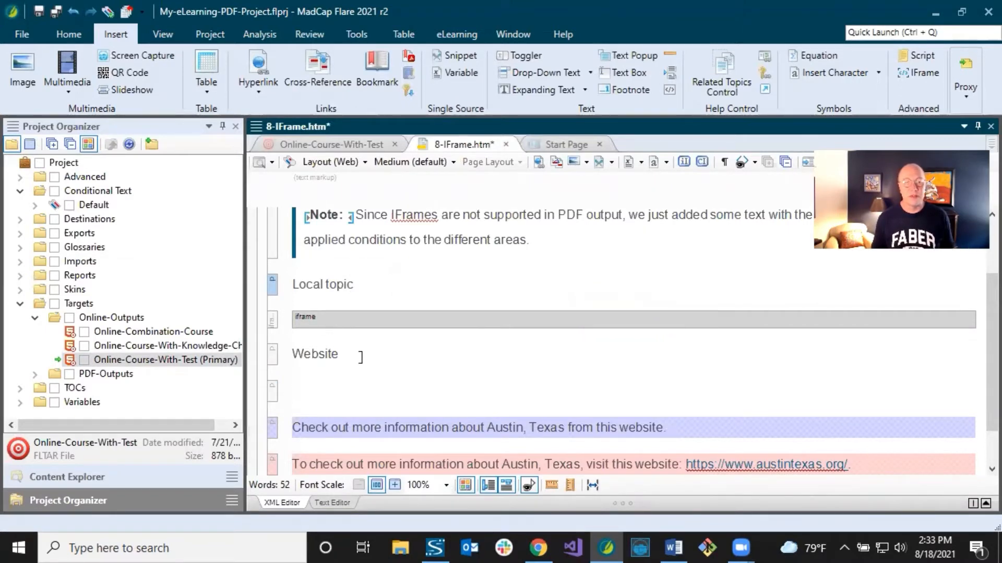
click(334, 386)
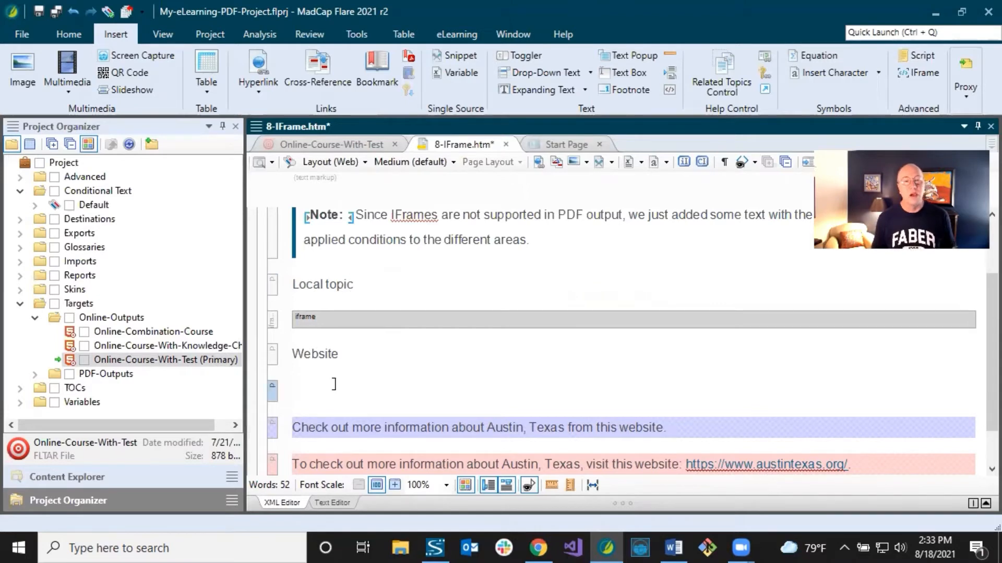
scroll(415, 374, down, 1)
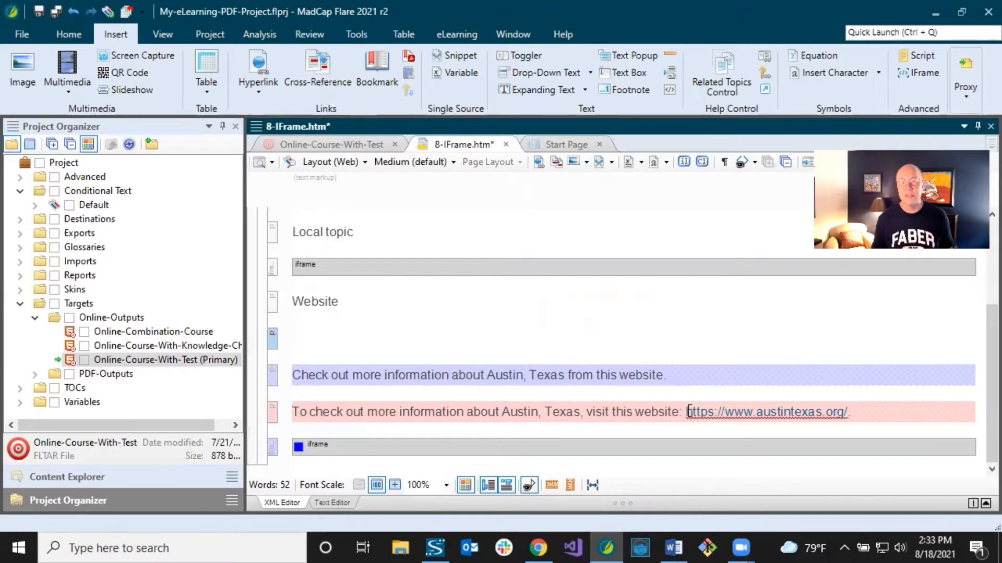
drag(687, 413, 849, 412)
key(ctrl+c)
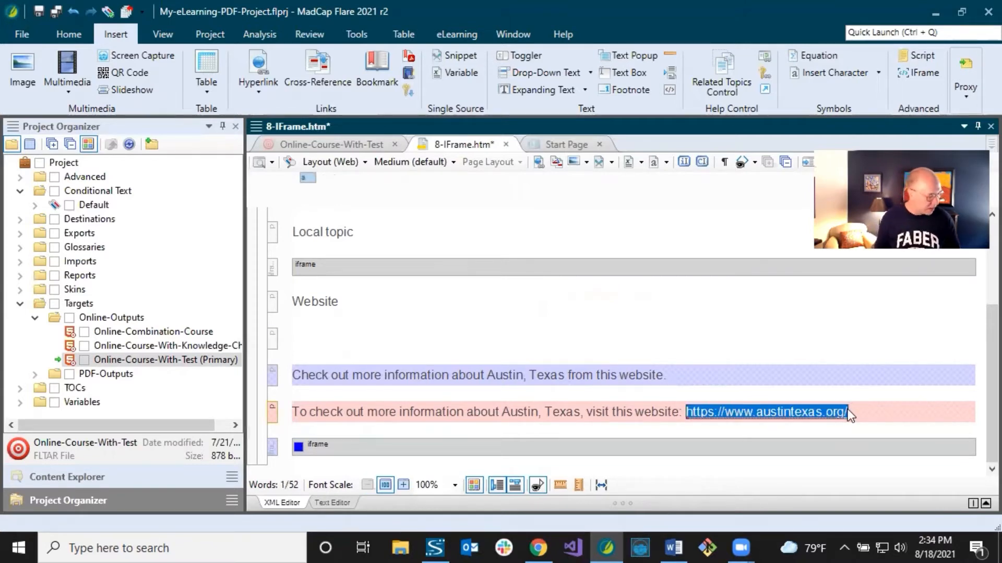
click(286, 334)
click(286, 362)
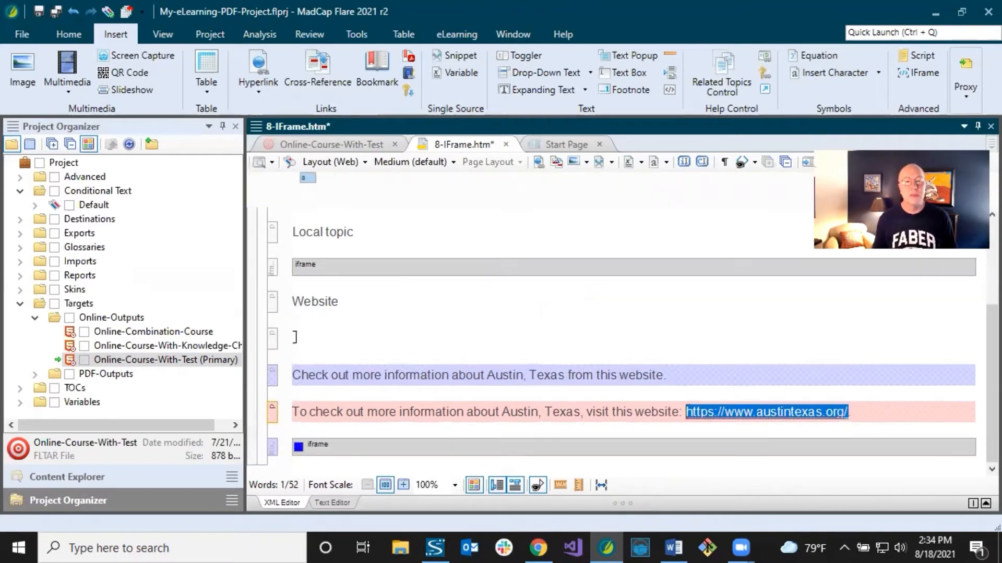
click(927, 74)
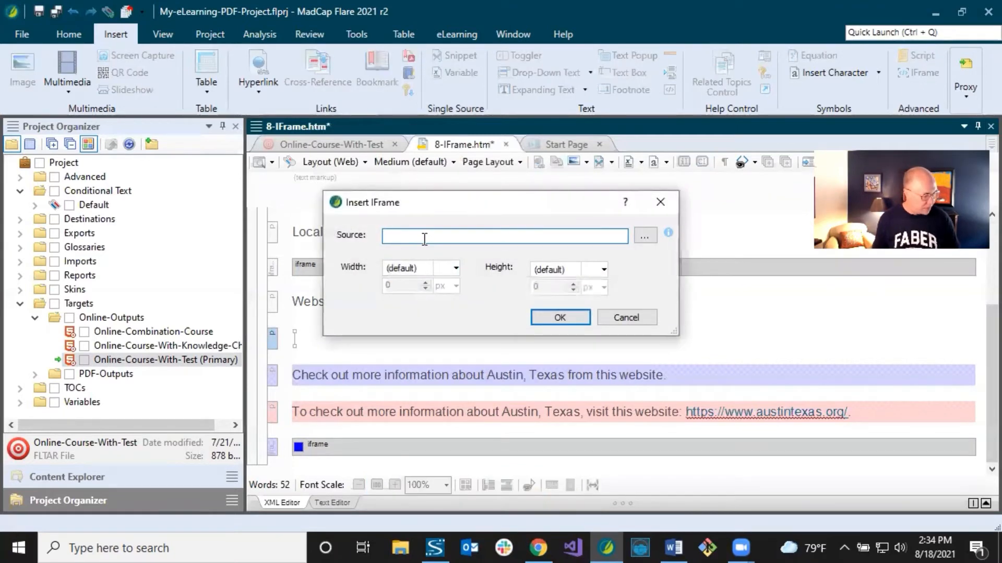
key(ctrl+v)
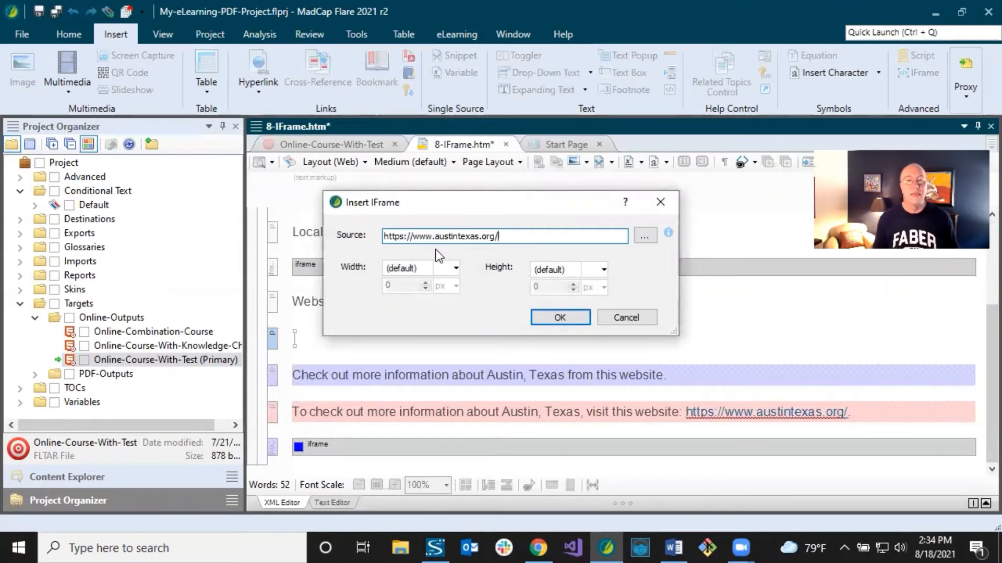
Step: Give the website IFrame a width of 650 px and a height of 500 px, and insert it
click(455, 269)
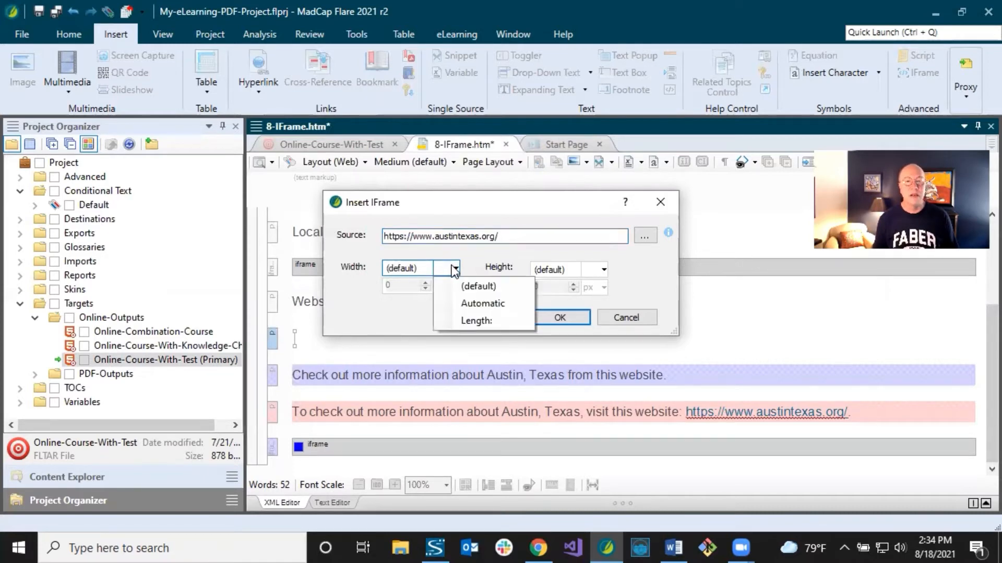
click(469, 321)
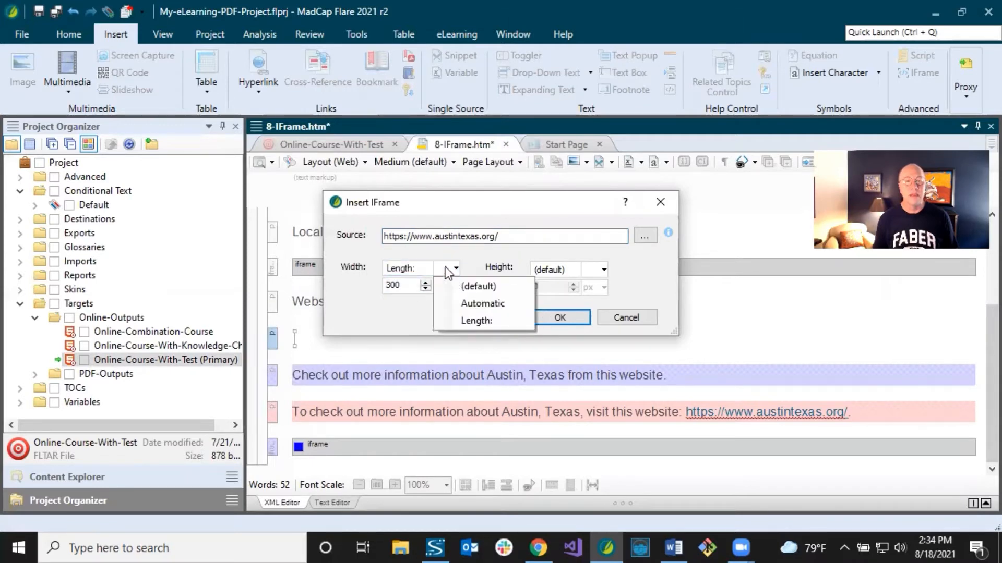
click(404, 288)
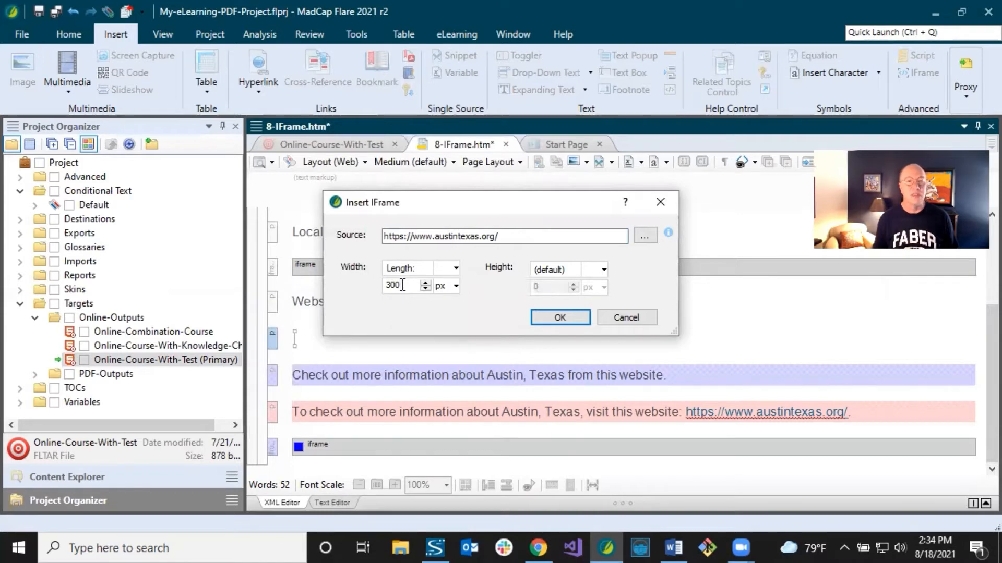
double_click(392, 285)
text(650)
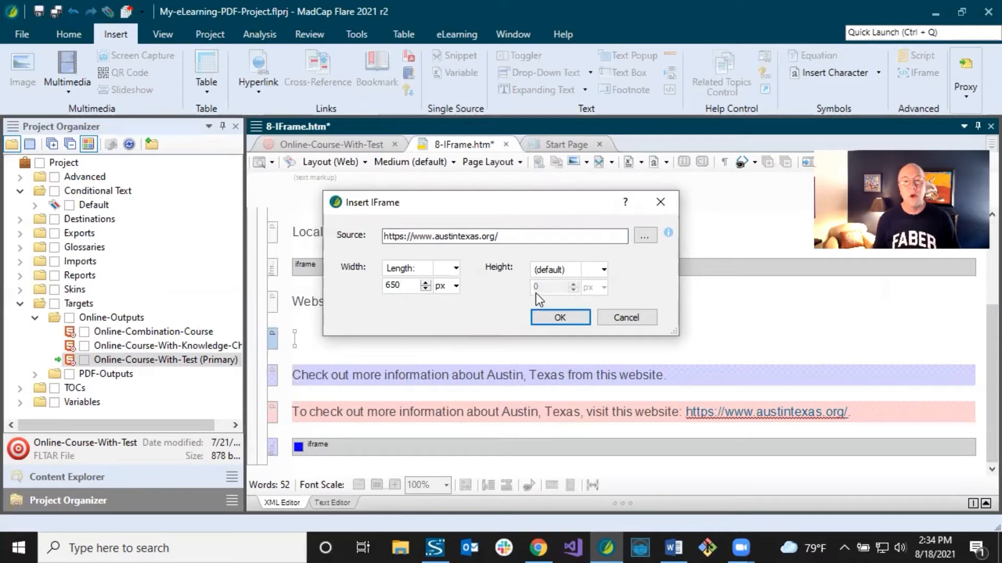
click(601, 269)
click(616, 323)
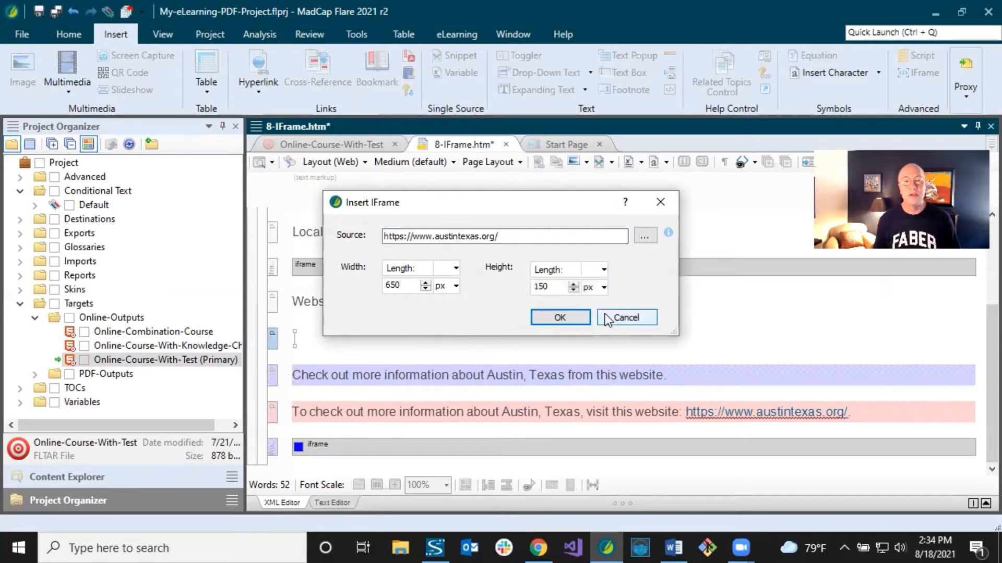
drag(549, 285, 515, 286)
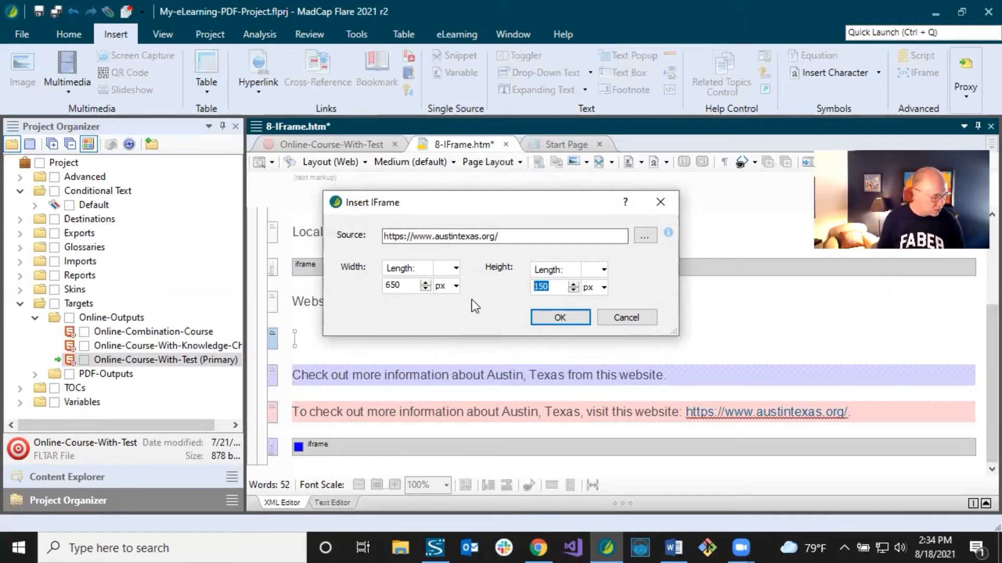
text(500)
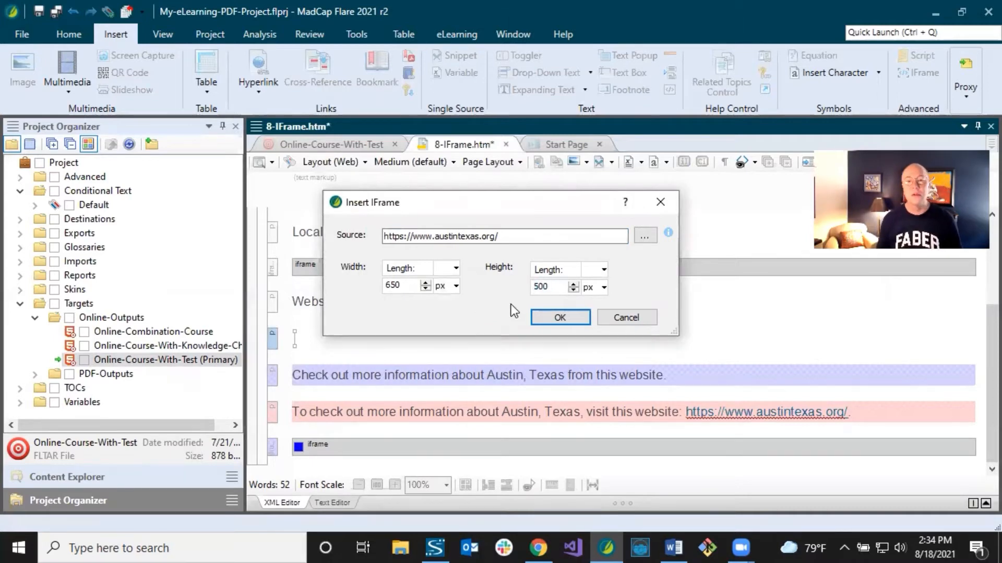
click(557, 316)
Step: Save all files and build the Online-Outputs/Online-Course-With-Test target
click(357, 309)
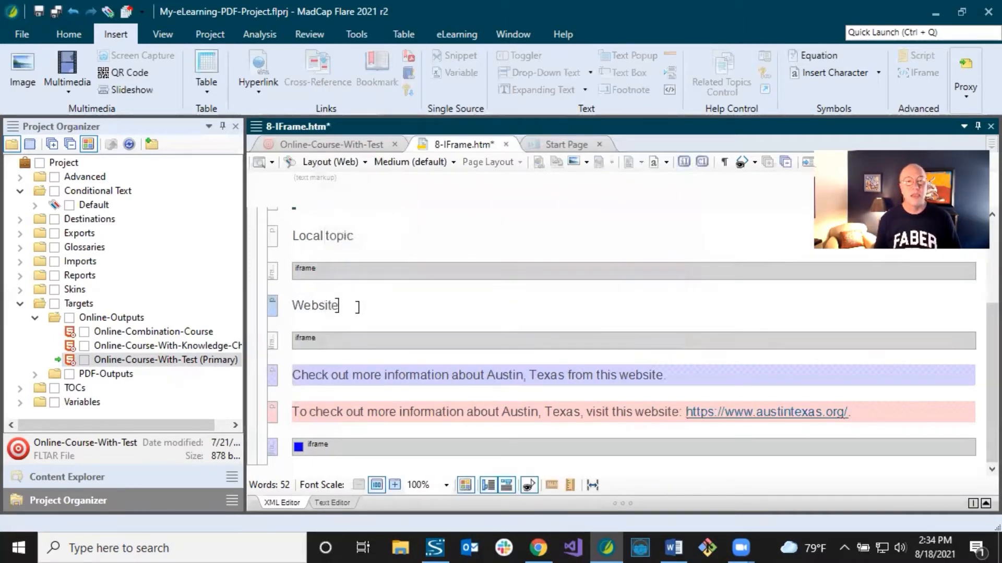
click(55, 11)
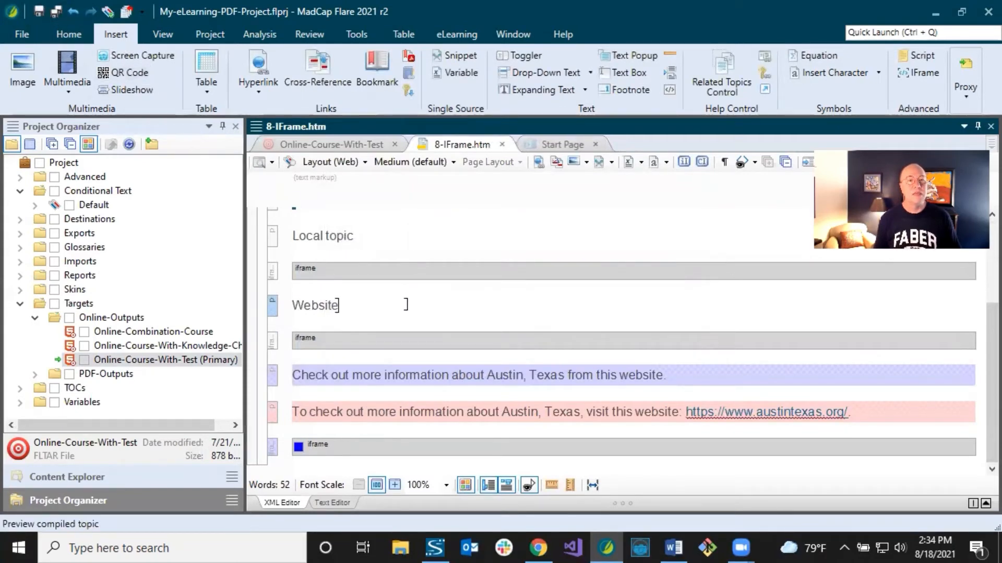
click(209, 34)
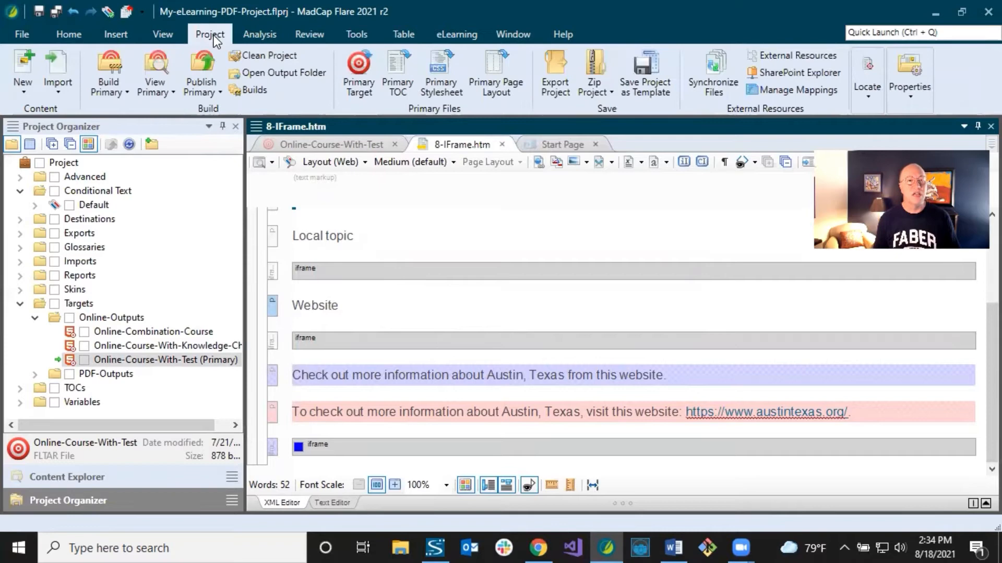
click(123, 90)
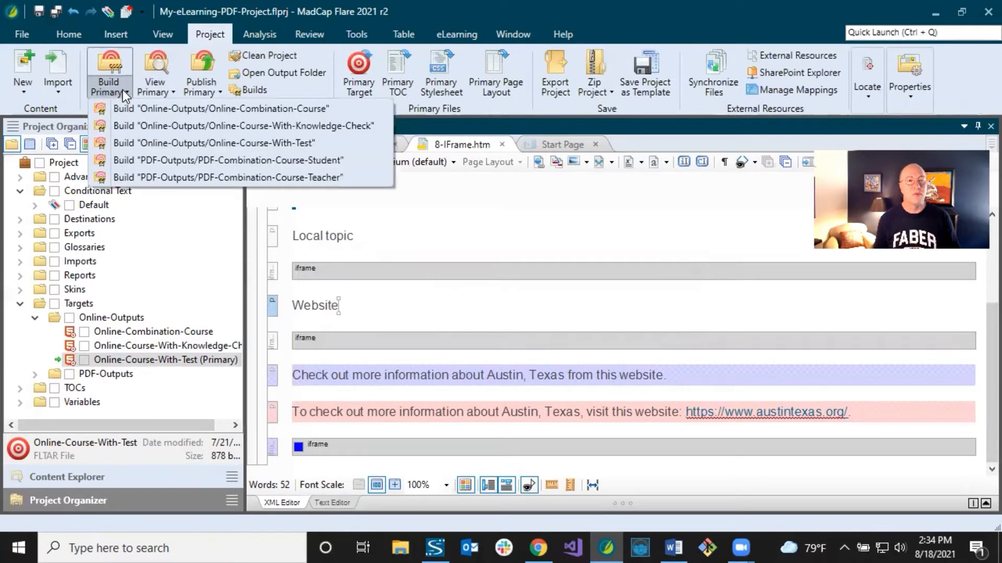
click(140, 140)
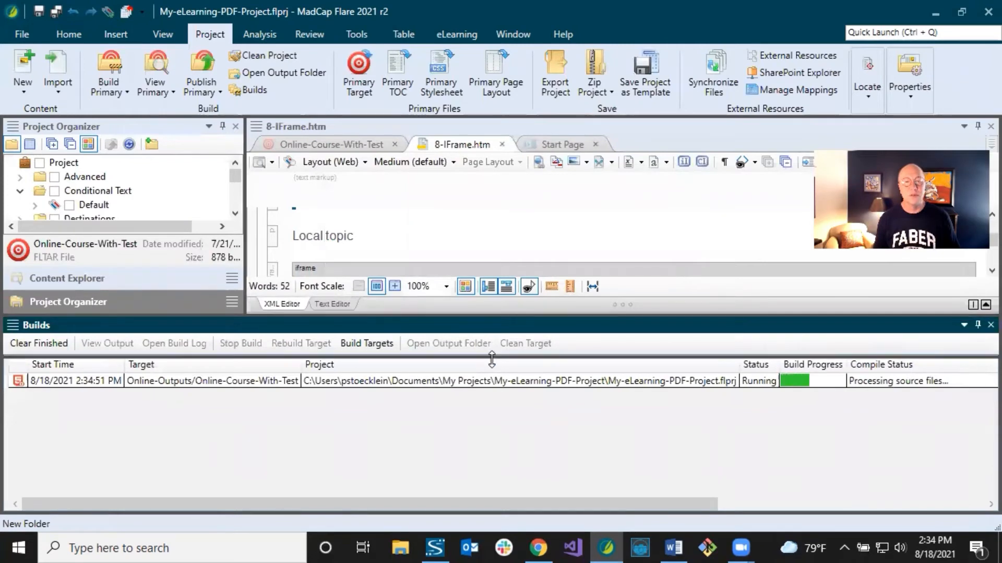
drag(492, 359, 493, 437)
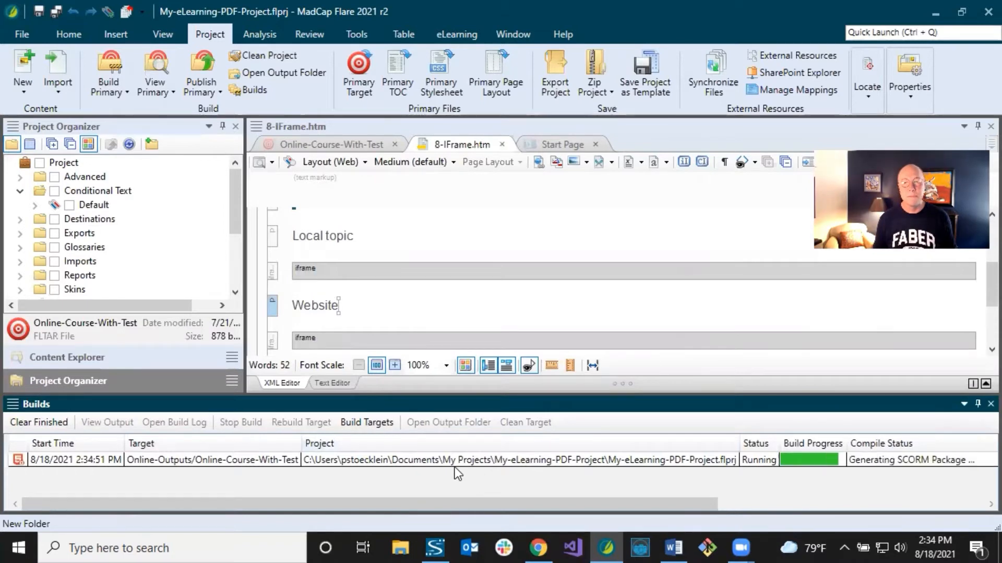
Step: View the built course output in the browser, start the course and go to its IFrame page
double_click(424, 460)
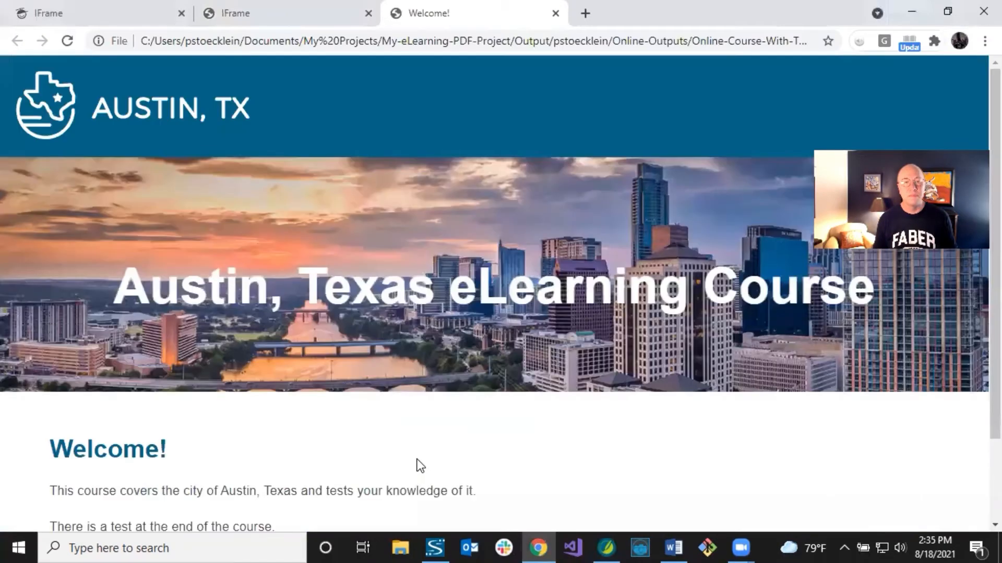
scroll(208, 425, down, 2)
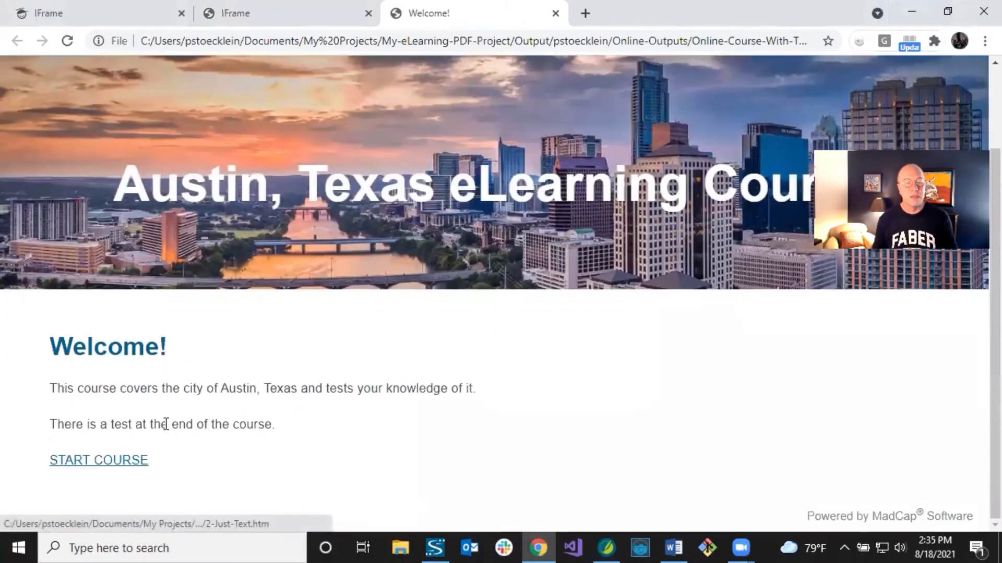
click(128, 463)
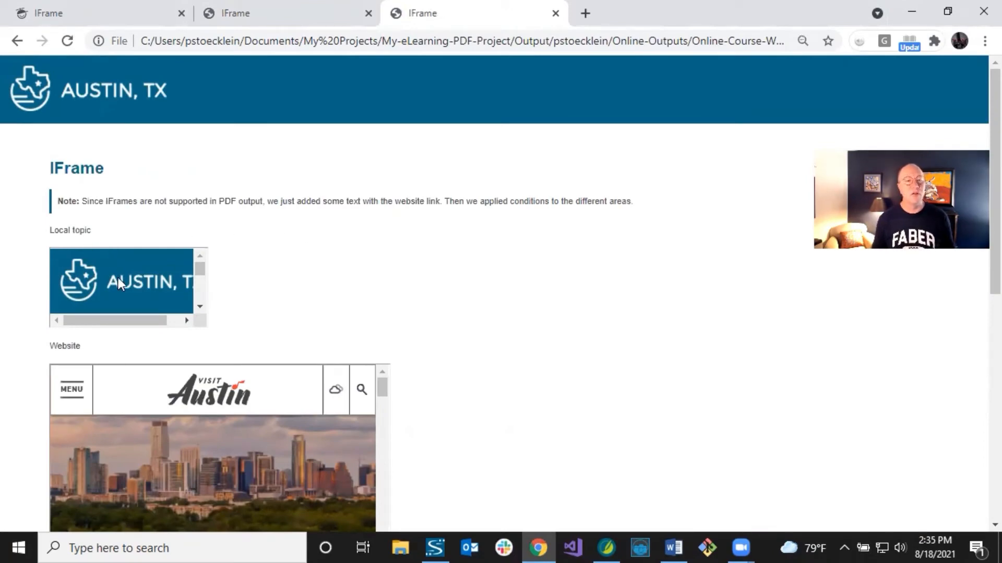
Step: Examine the embedded local topic by scrolling through its IFrame in both directions
drag(154, 319, 179, 321)
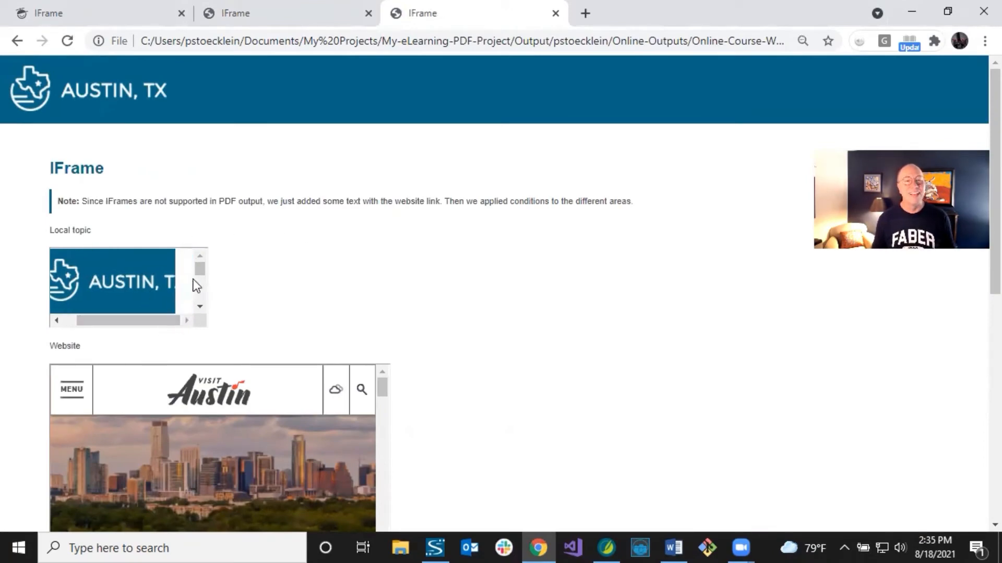
drag(200, 272, 203, 298)
drag(152, 320, 139, 320)
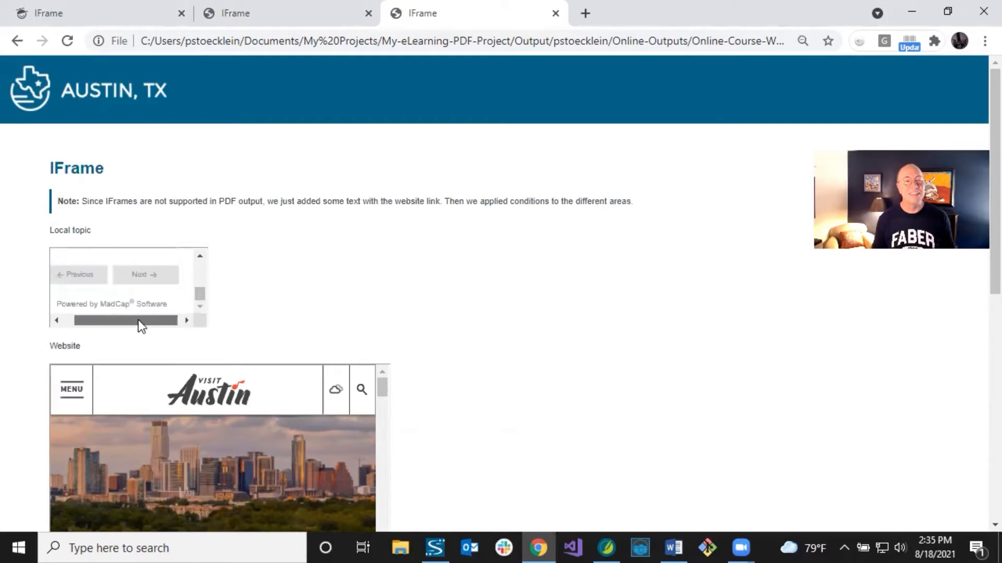
scroll(146, 309, up, 1)
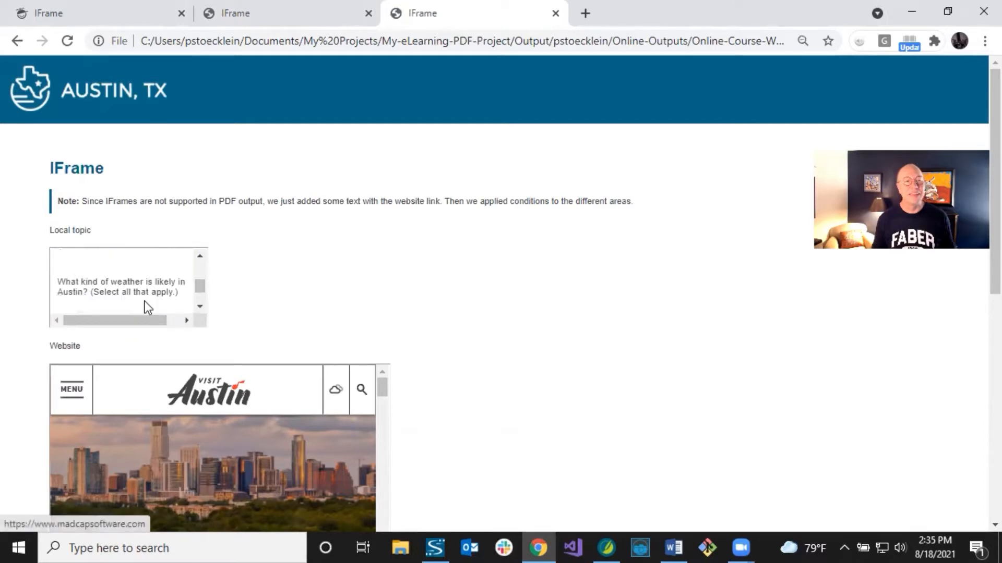
scroll(145, 302, down, 1)
scroll(145, 302, up, 2)
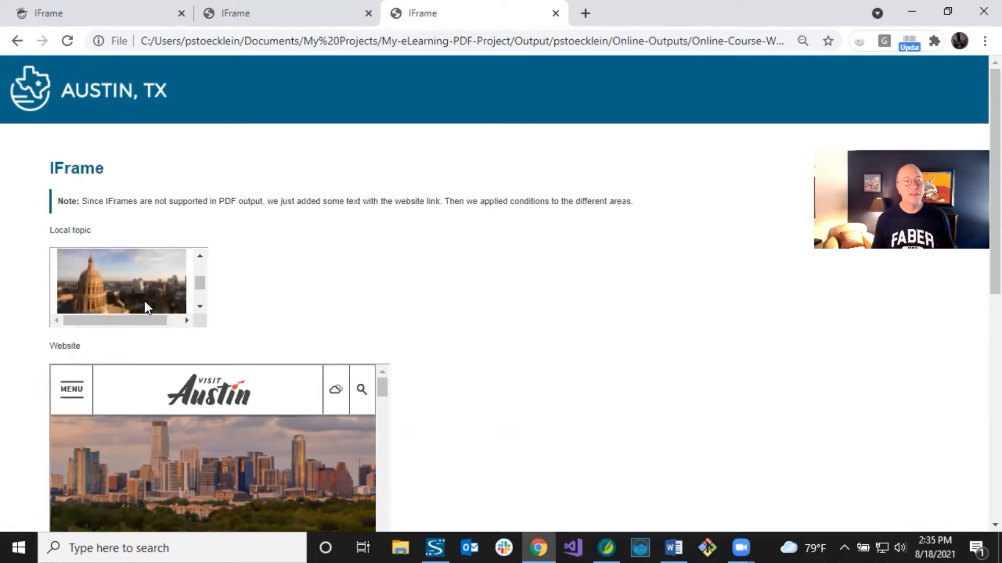
scroll(145, 301, down, 1)
scroll(145, 299, up, 3)
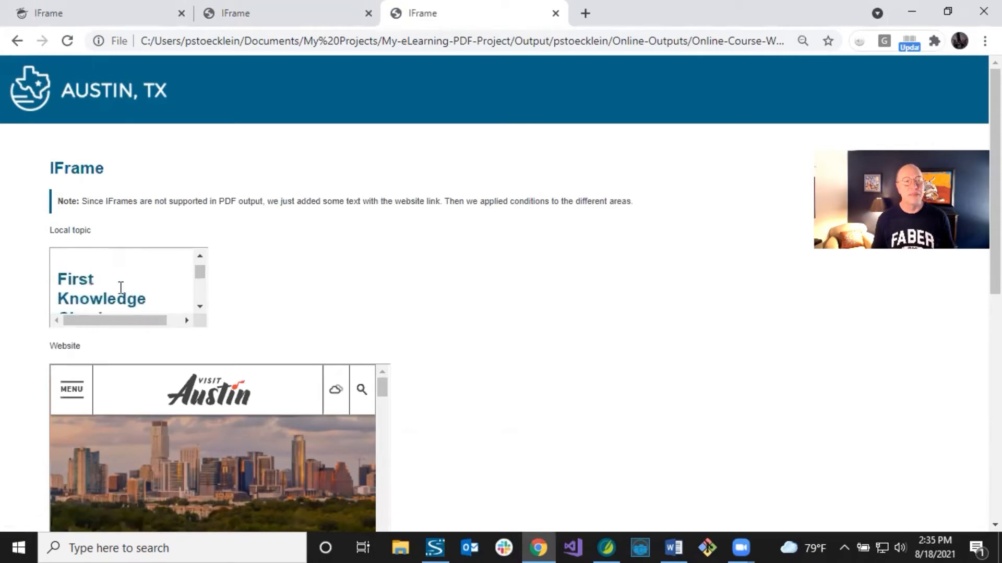
scroll(120, 282, up, 2)
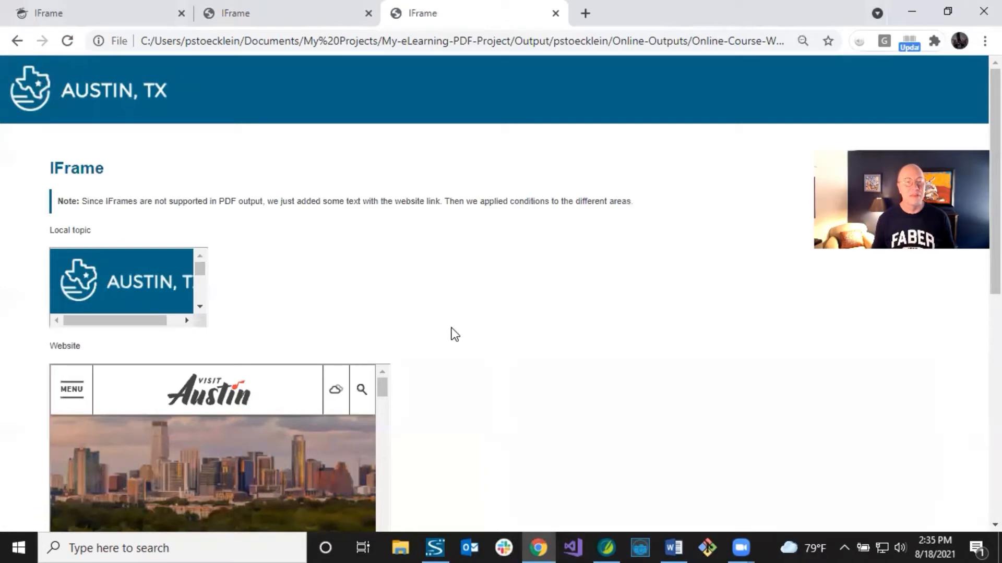
Step: Examine how the Visit Austin and Wikipedia website IFrames appear on the output page
scroll(450, 332, down, 3)
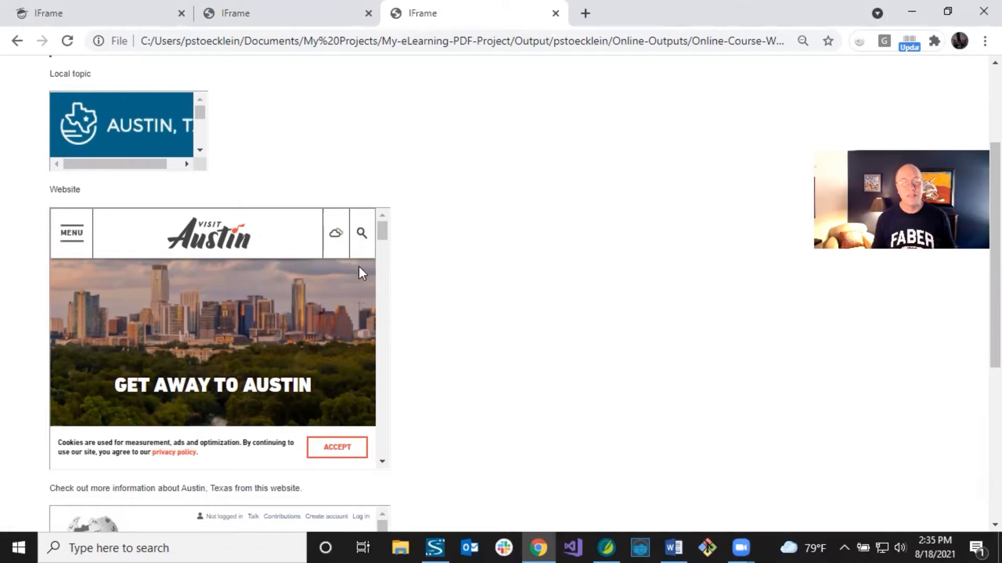
mouse_move(381, 233)
mouse_down()
mouse_move(381, 283)
mouse_move(381, 232)
mouse_up()
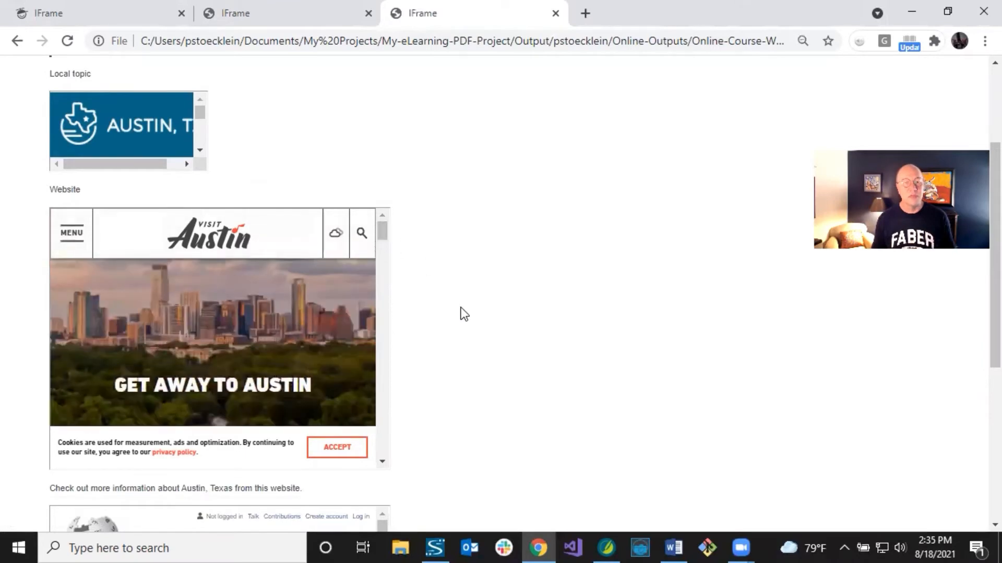
scroll(463, 313, down, 4)
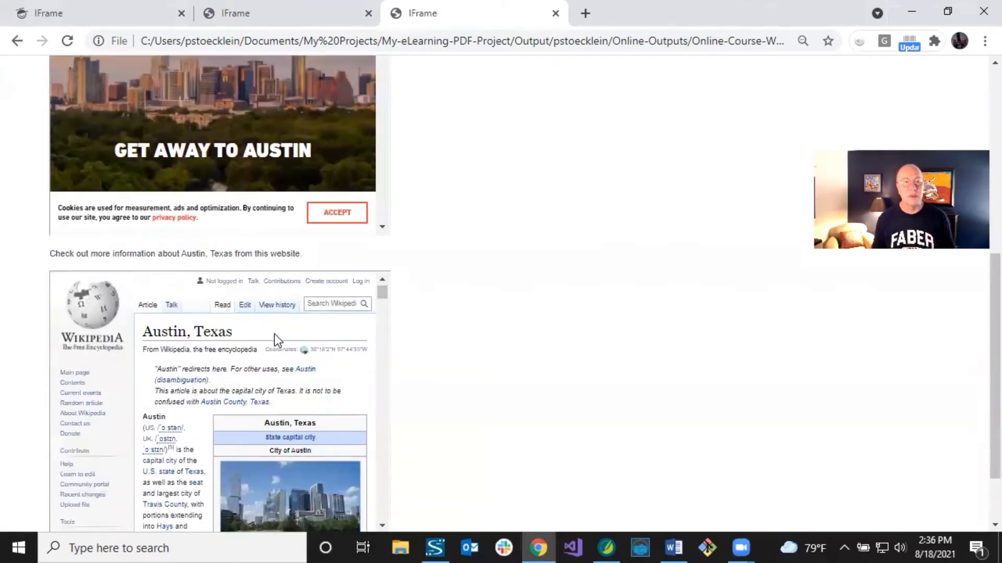
scroll(274, 334, down, 3)
scroll(274, 334, up, 3)
scroll(461, 331, up, 1)
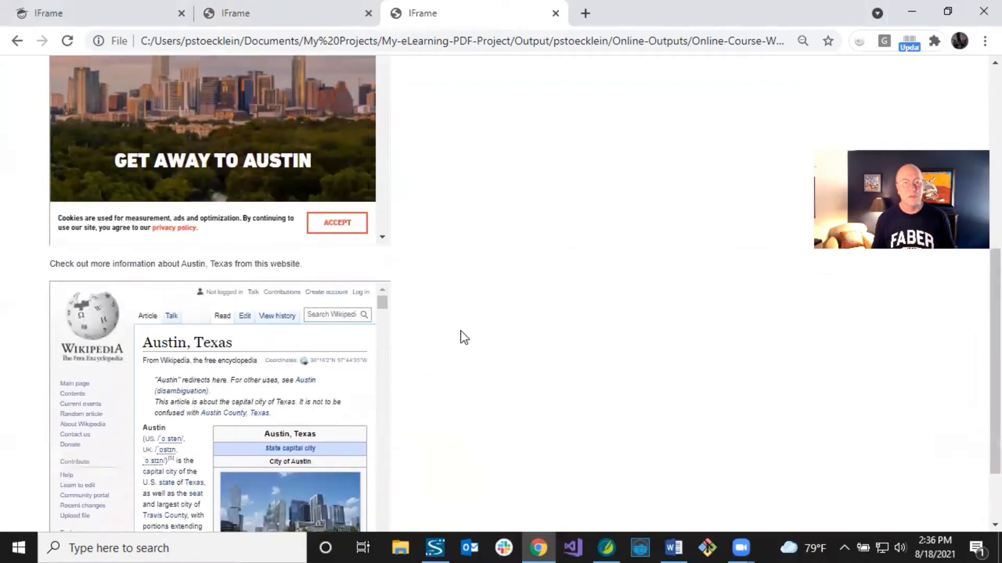
scroll(462, 332, up, 7)
scroll(462, 332, down, 3)
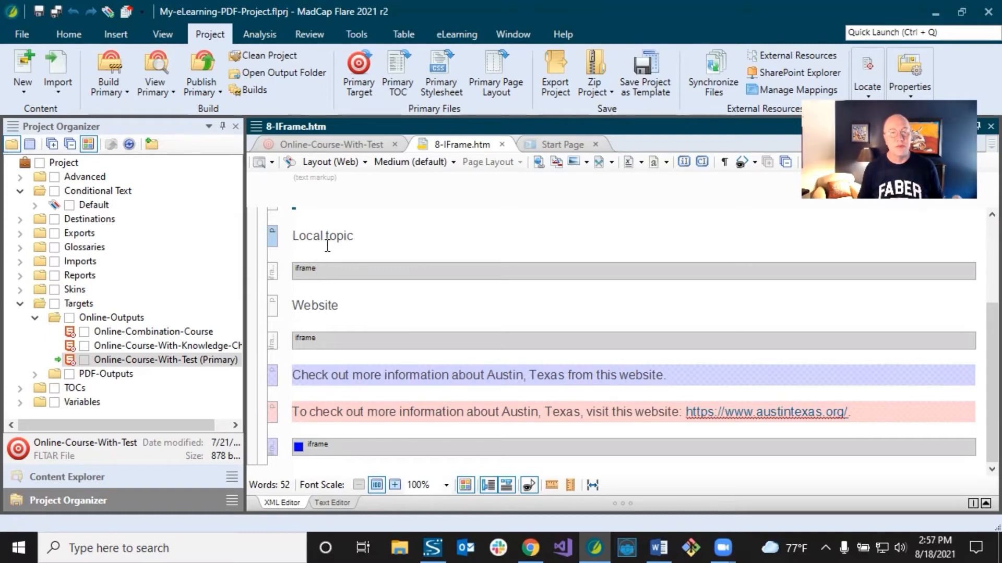
Step: Review the source and size settings of the IFrame below the Local topic paragraph, leaving them as they are
right_click(313, 273)
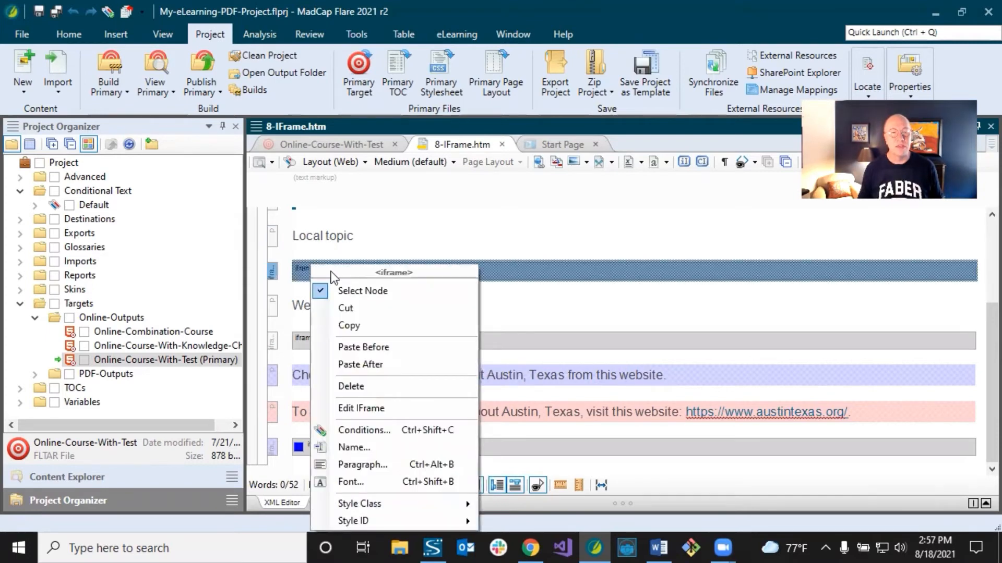
click(358, 409)
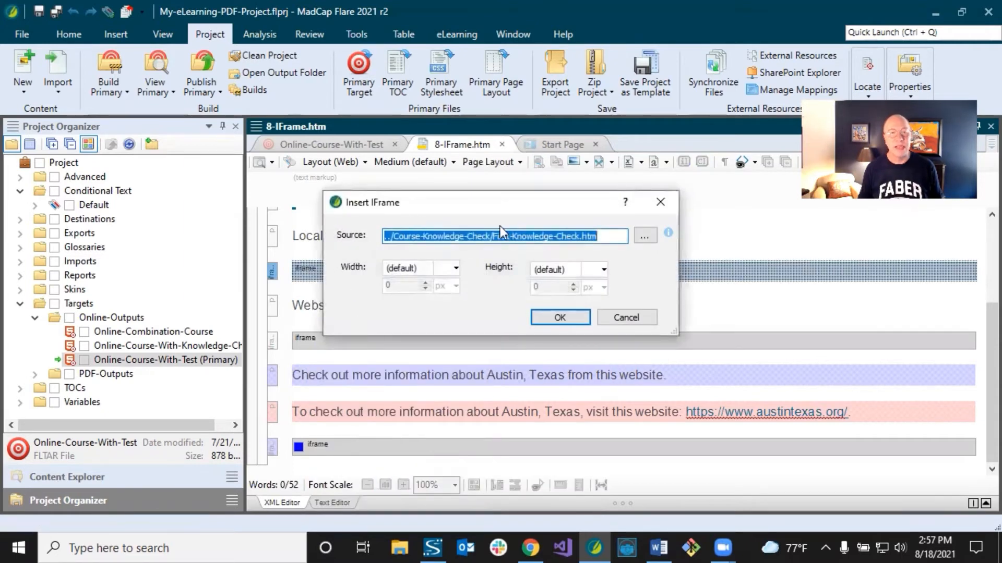
click(596, 239)
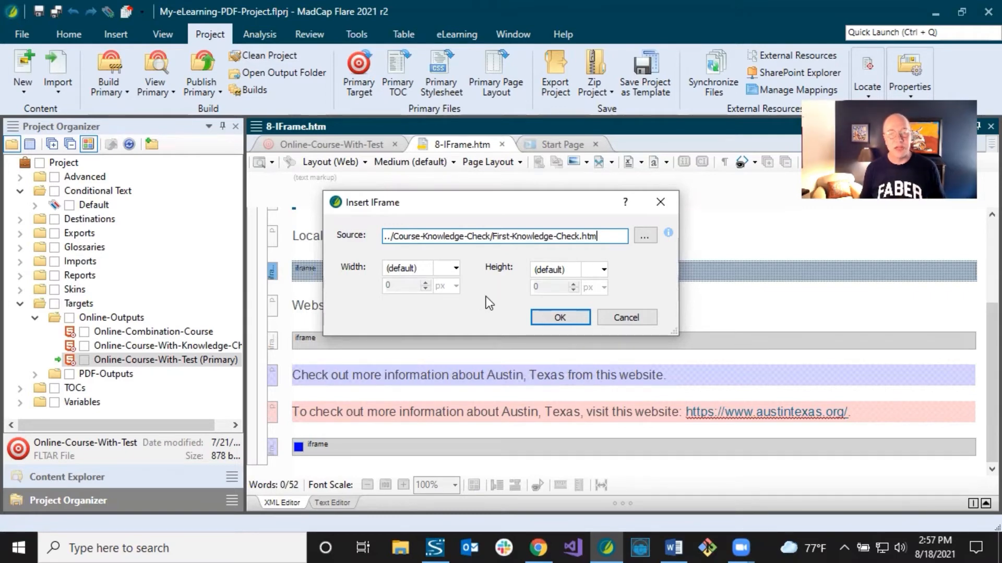
click(617, 315)
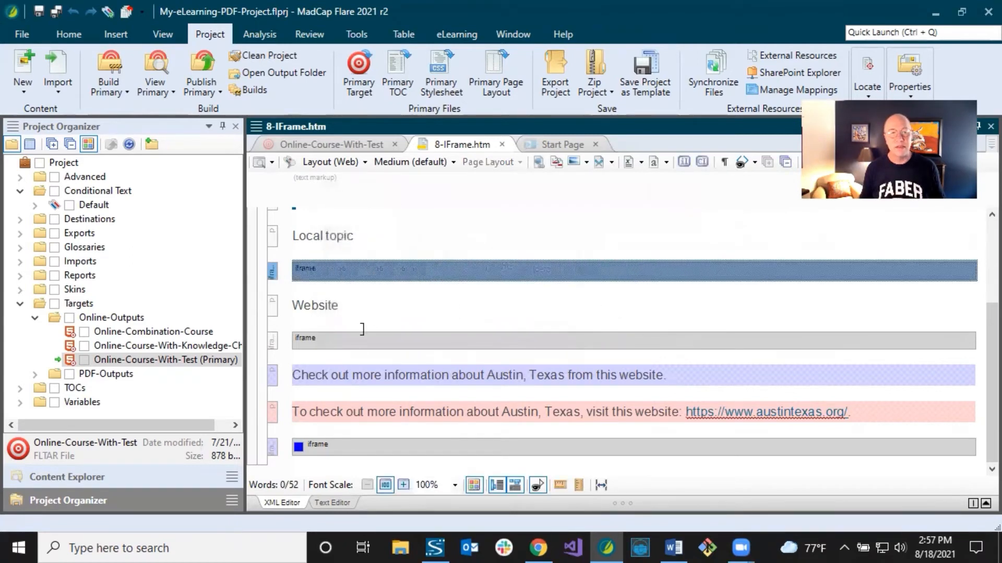
click(346, 341)
right_click(346, 340)
click(389, 408)
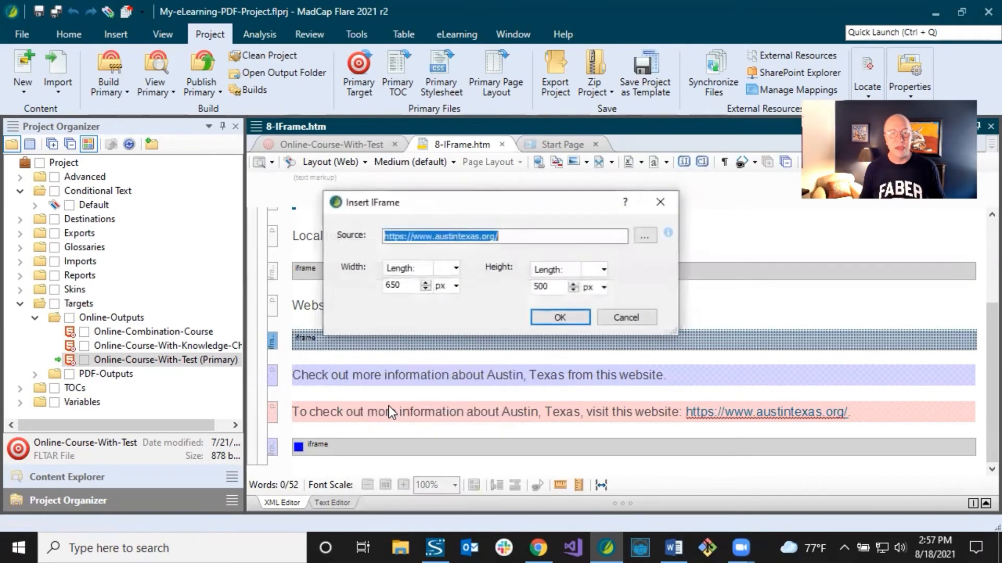
click(454, 269)
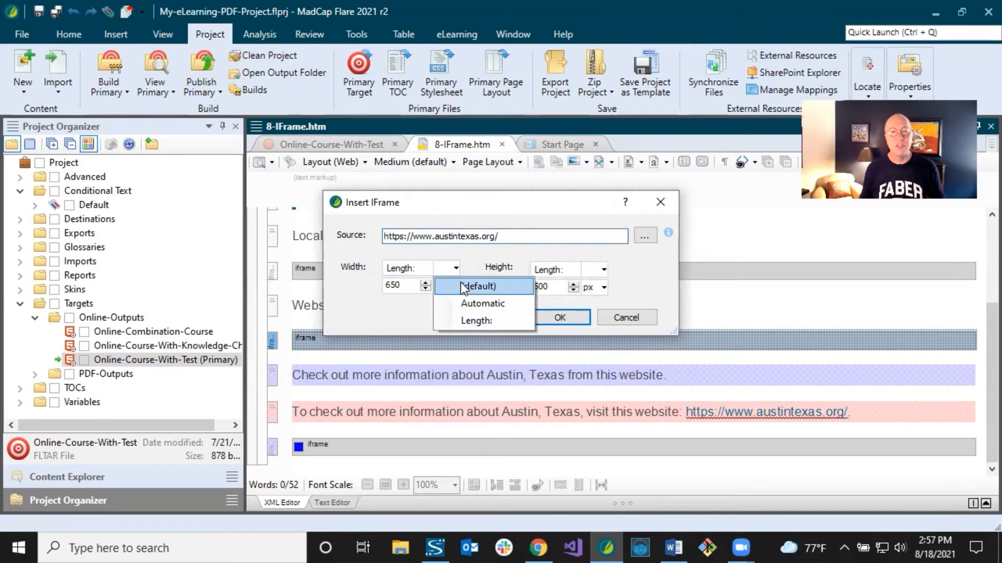
click(461, 285)
click(597, 270)
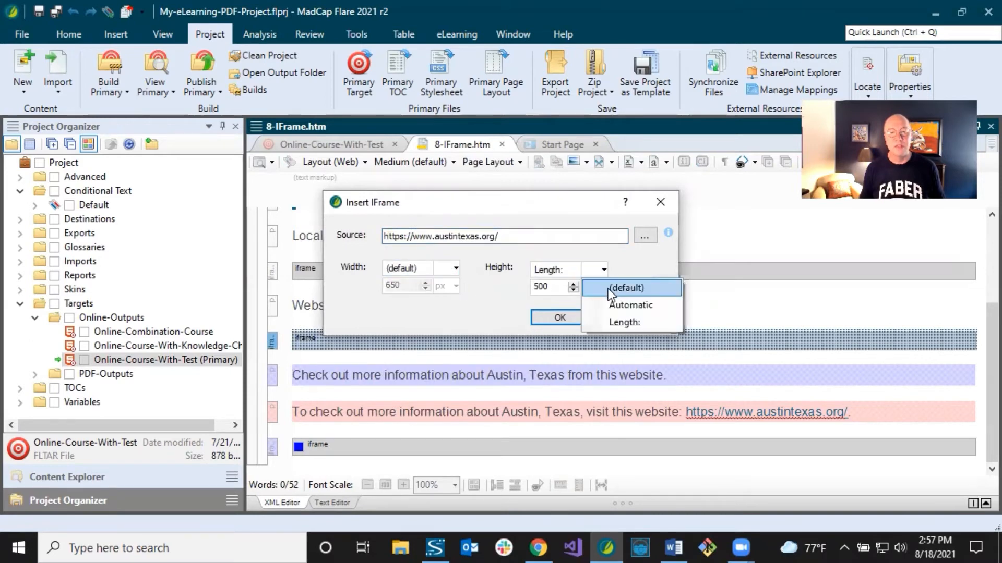
click(608, 288)
click(559, 318)
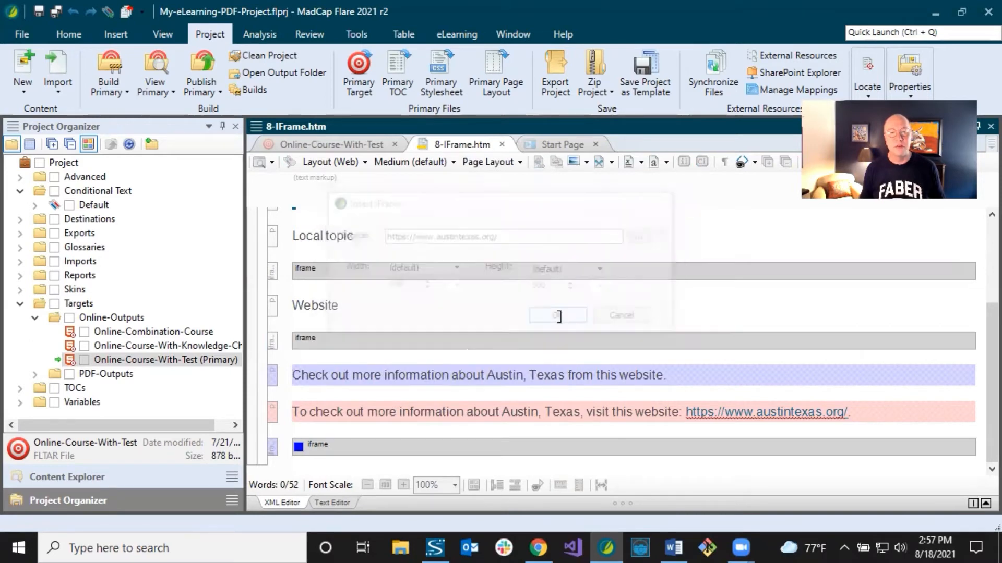
Step: Set the Wikipedia IFrame's width and height to (default) and save all files
right_click(383, 444)
click(420, 411)
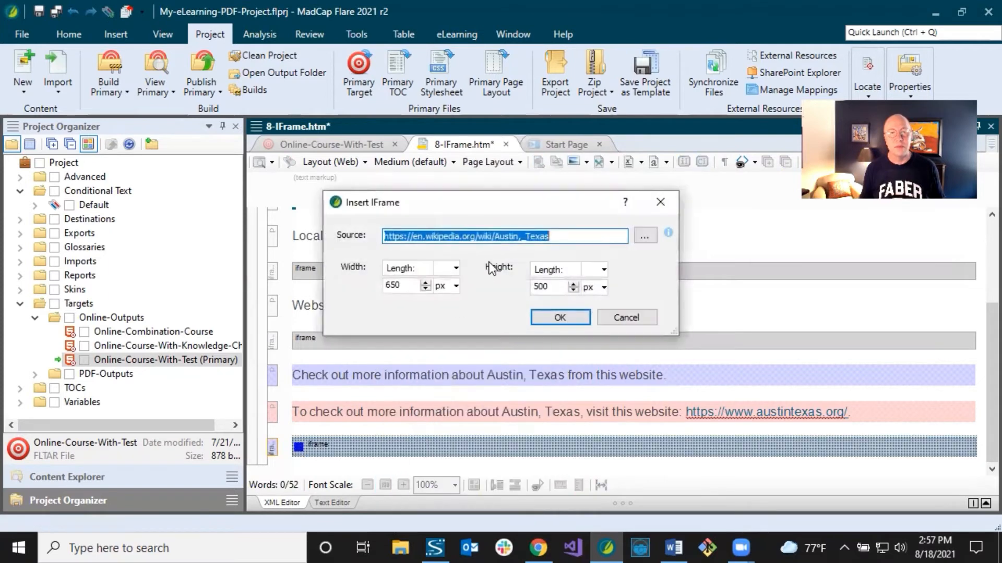
click(455, 268)
click(459, 287)
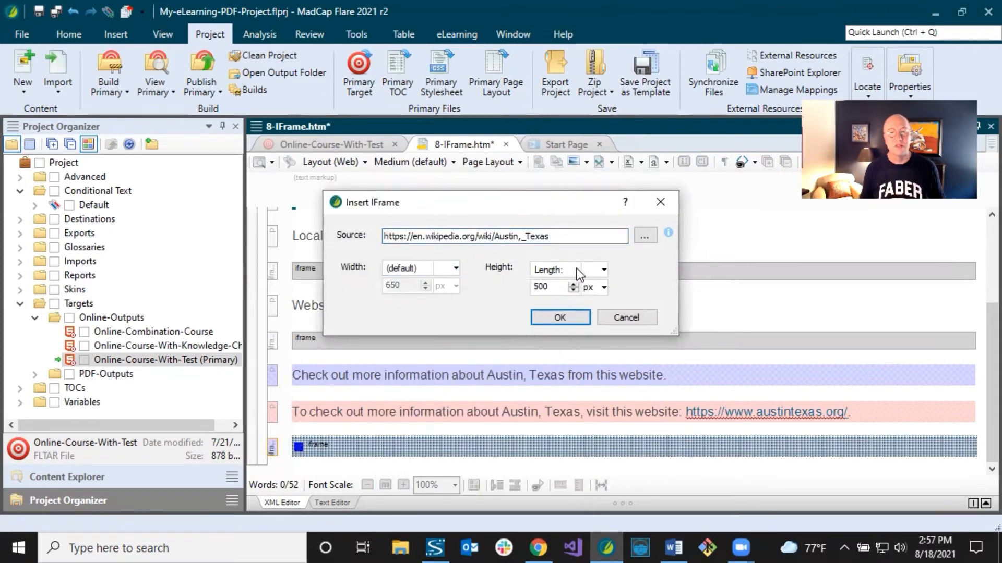
click(603, 270)
click(606, 286)
click(565, 317)
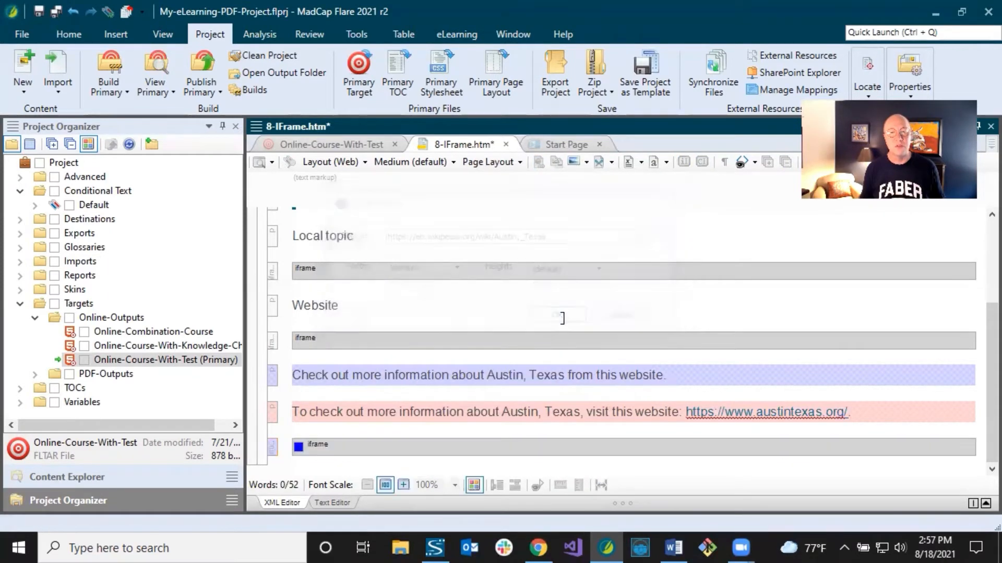
click(55, 12)
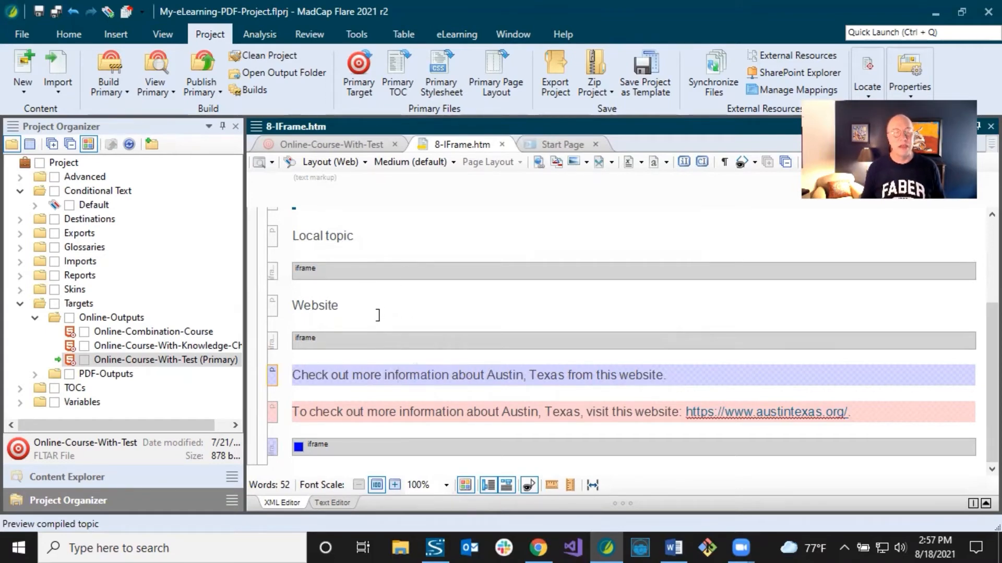
Step: Open Styles.css for style editing from the local-topic IFrame and select the iframe style
right_click(303, 275)
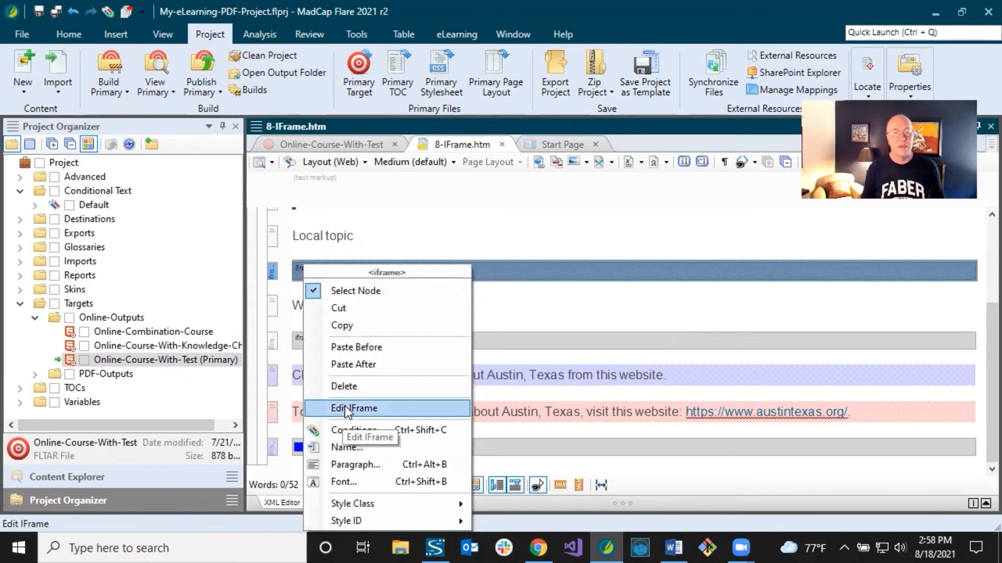
mouse_move(353, 507)
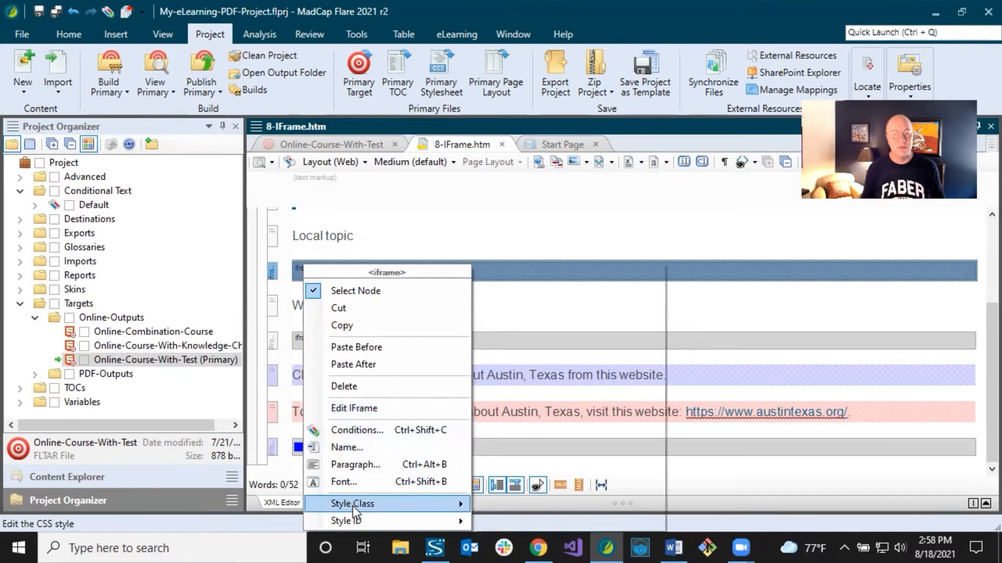
click(545, 287)
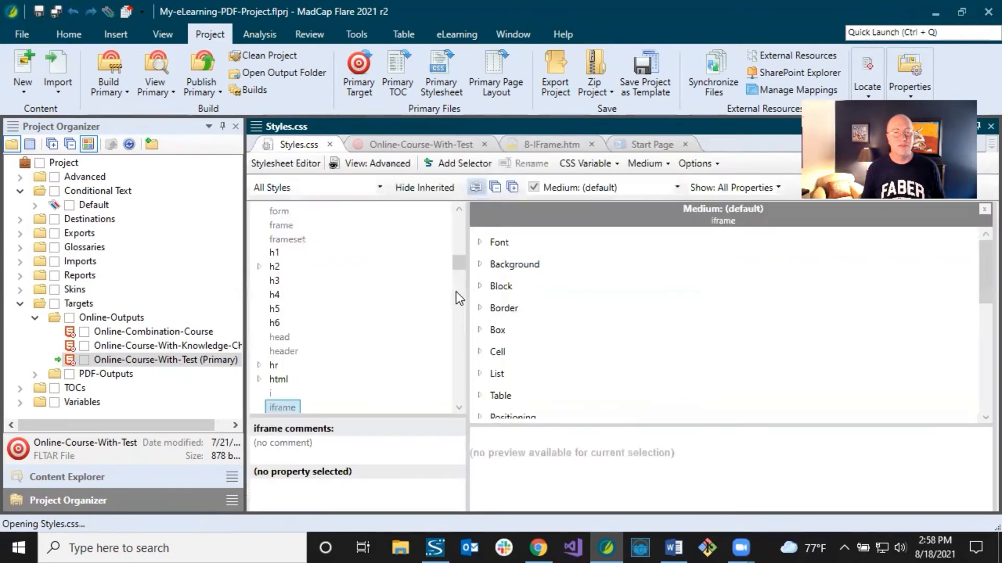
scroll(372, 297, down, 1)
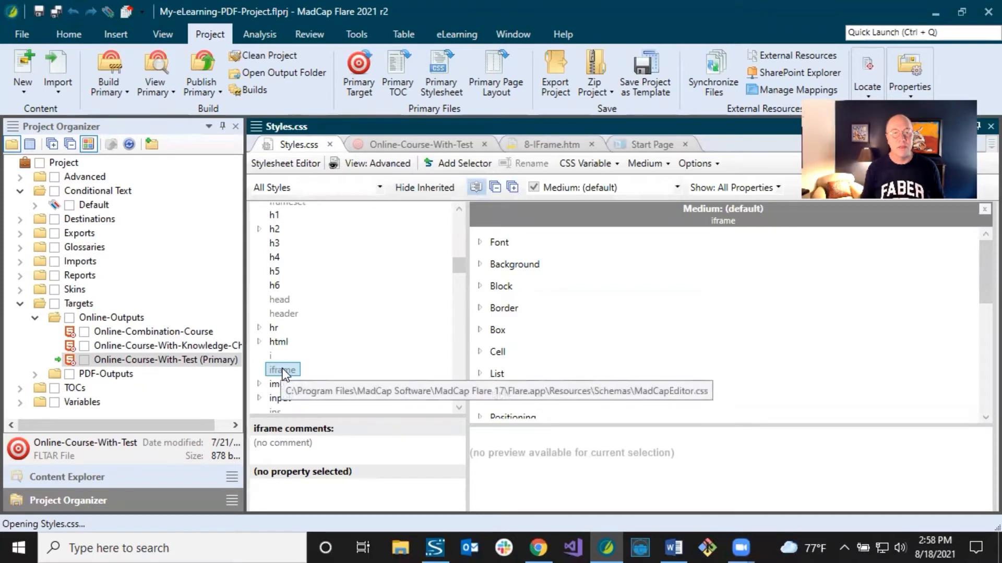
scroll(282, 368, down, 3)
click(278, 270)
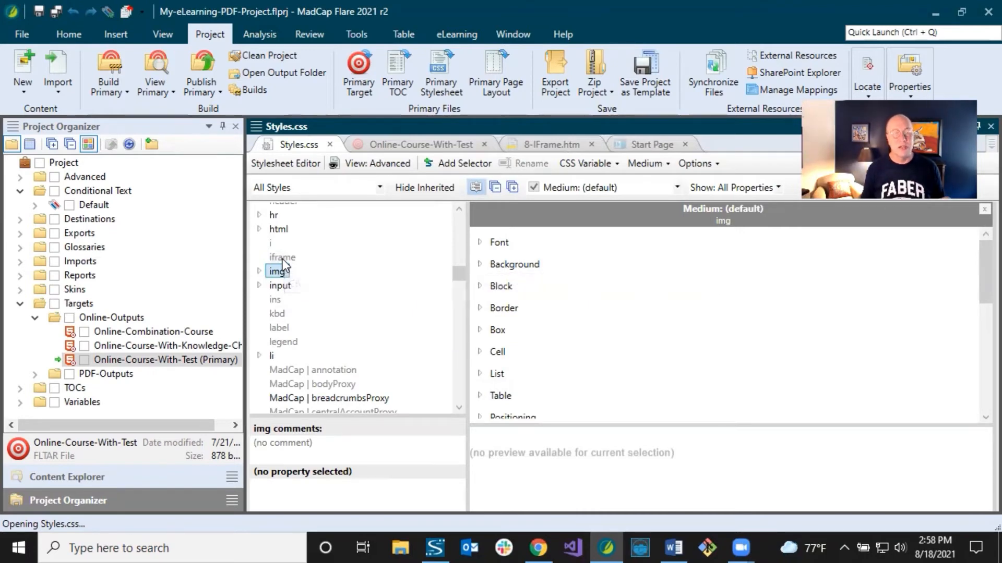
click(282, 257)
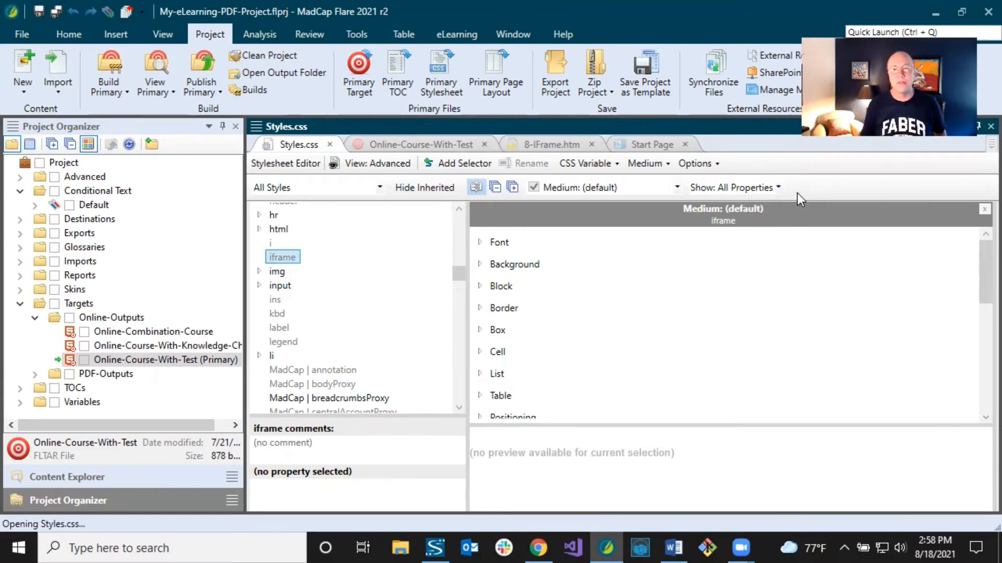
Step: View the iframe style's set properties and its alphabetical property list, returning to all properties shown in groups
click(778, 189)
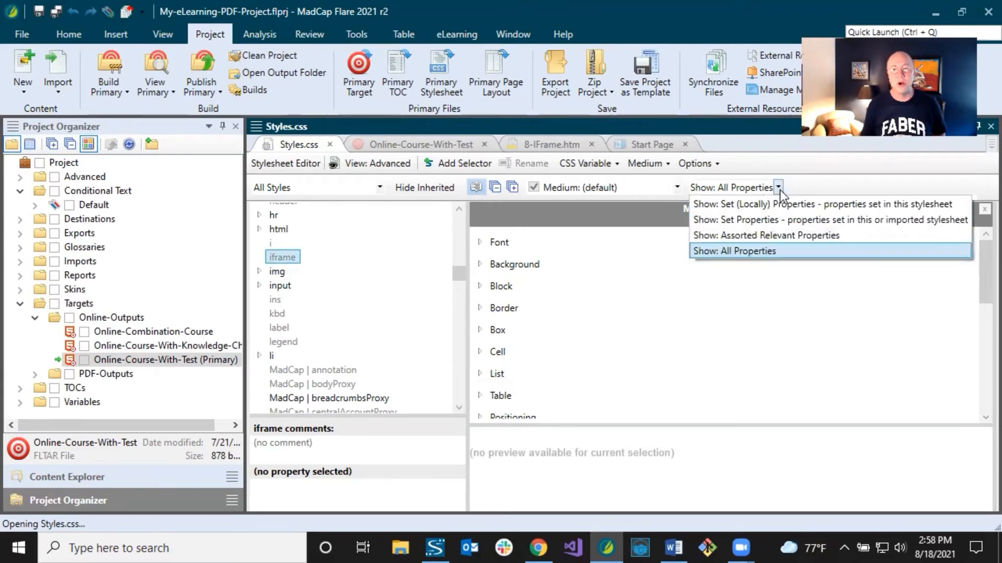
click(765, 221)
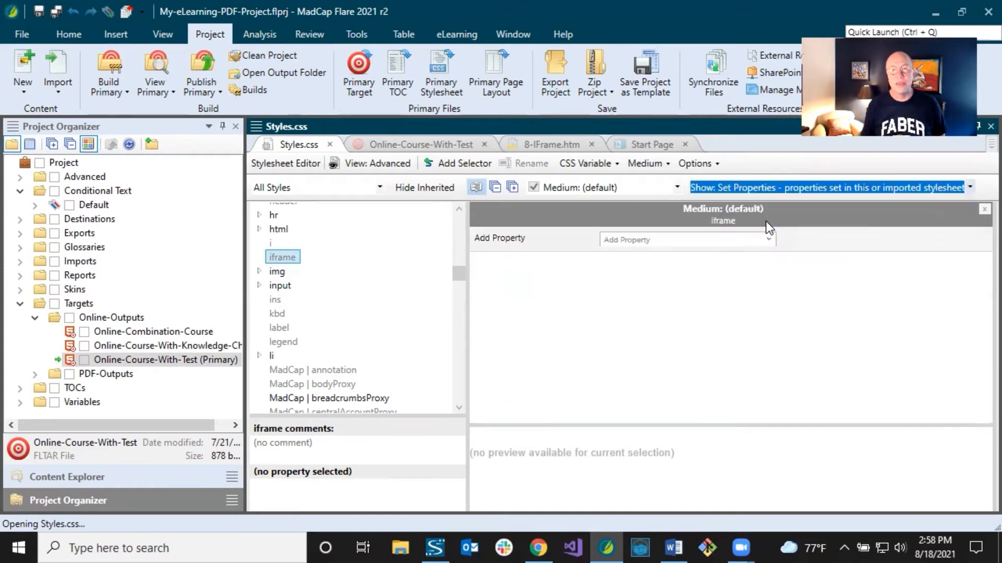
click(739, 188)
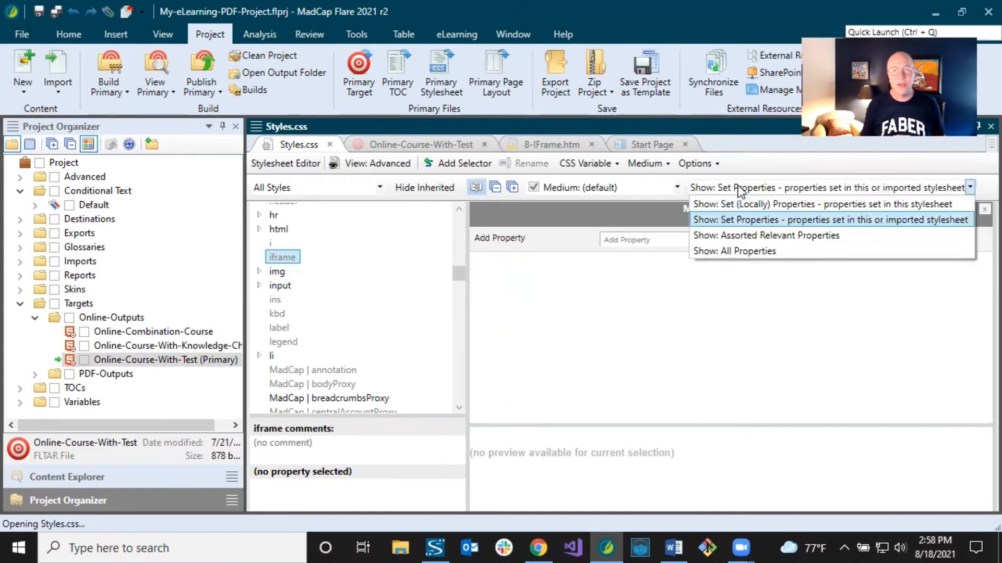
click(727, 249)
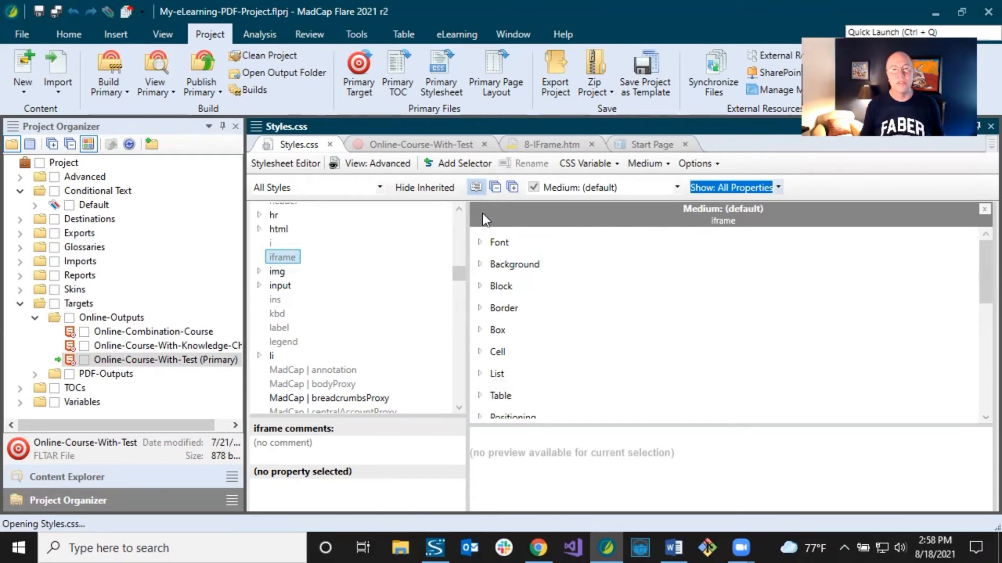
click(477, 189)
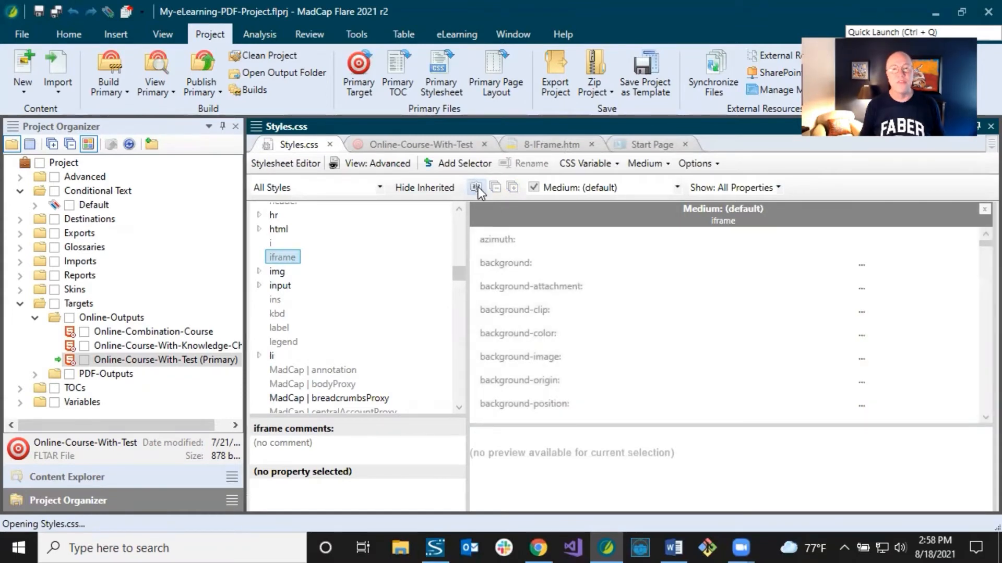
click(478, 186)
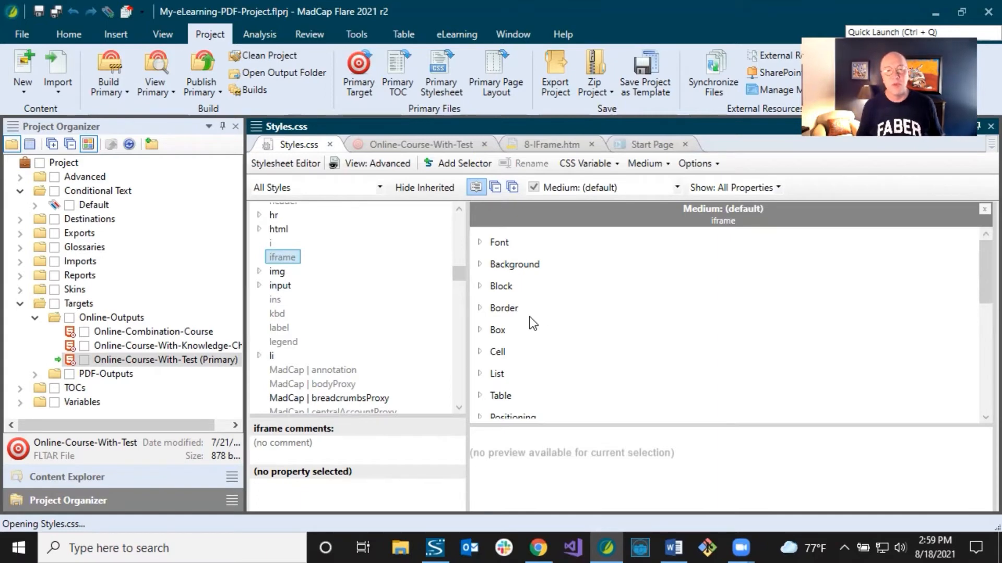
Step: Set the iframe style's height to 600px in the Box properties
click(480, 331)
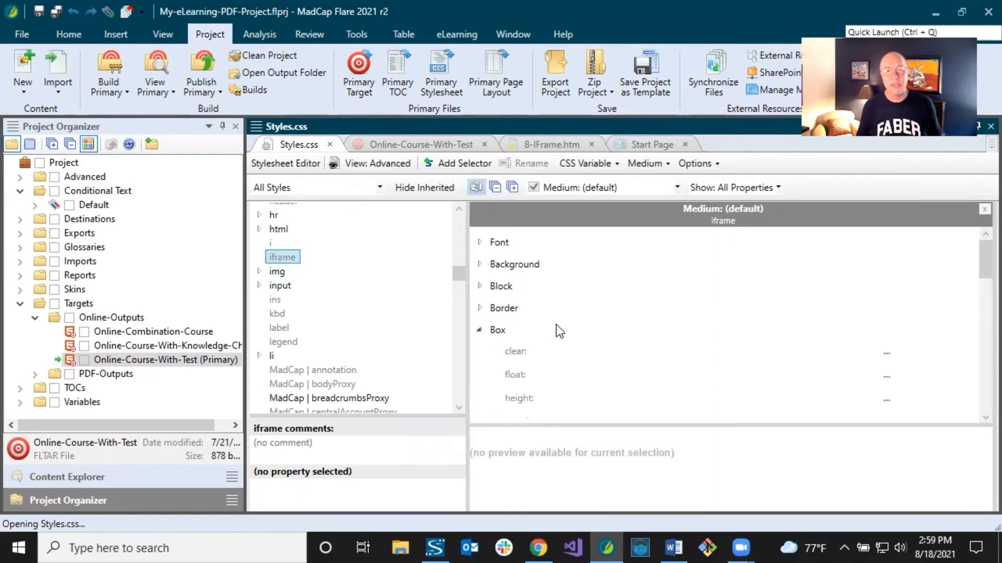
scroll(556, 324, down, 1)
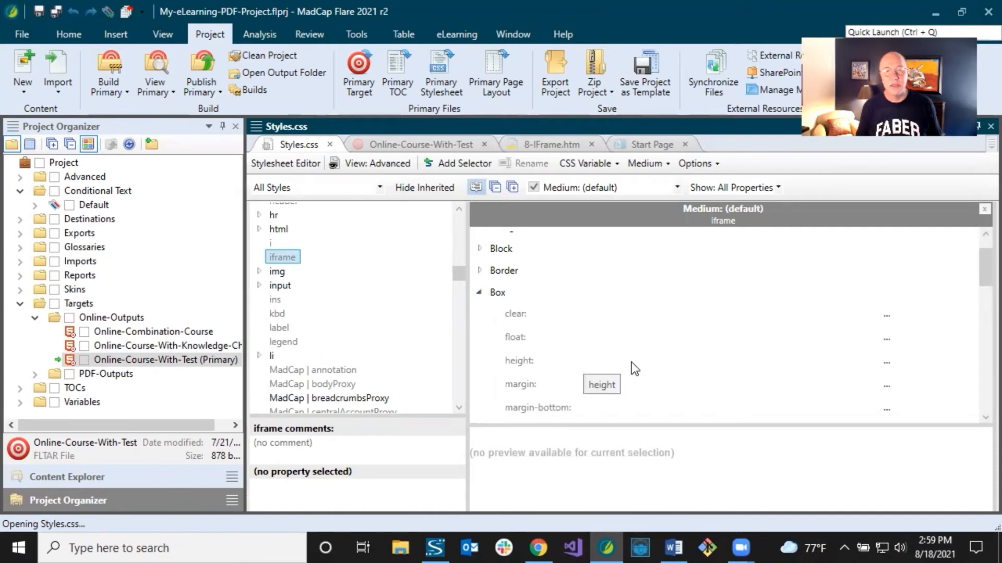
scroll(632, 362, down, 1)
click(657, 322)
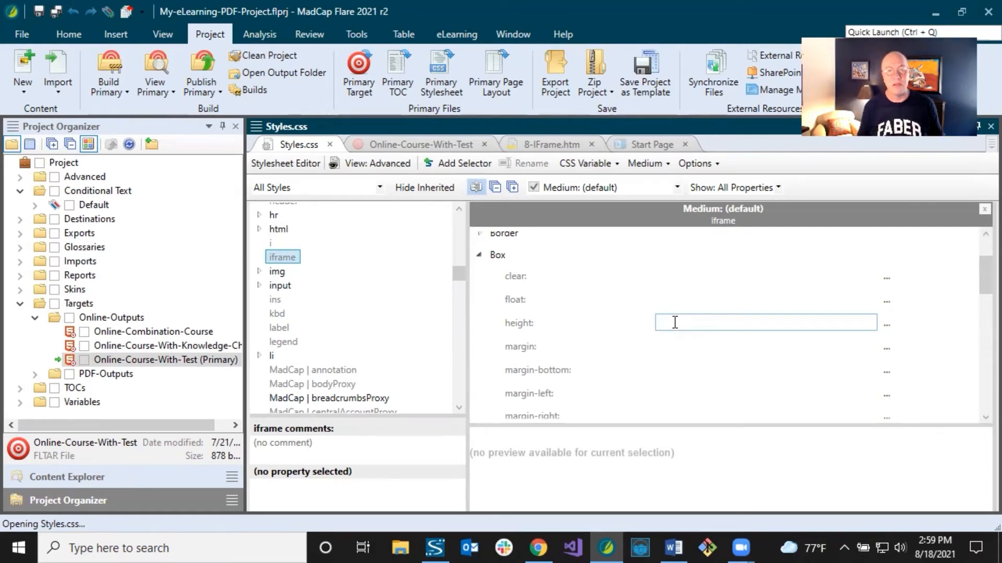
click(675, 322)
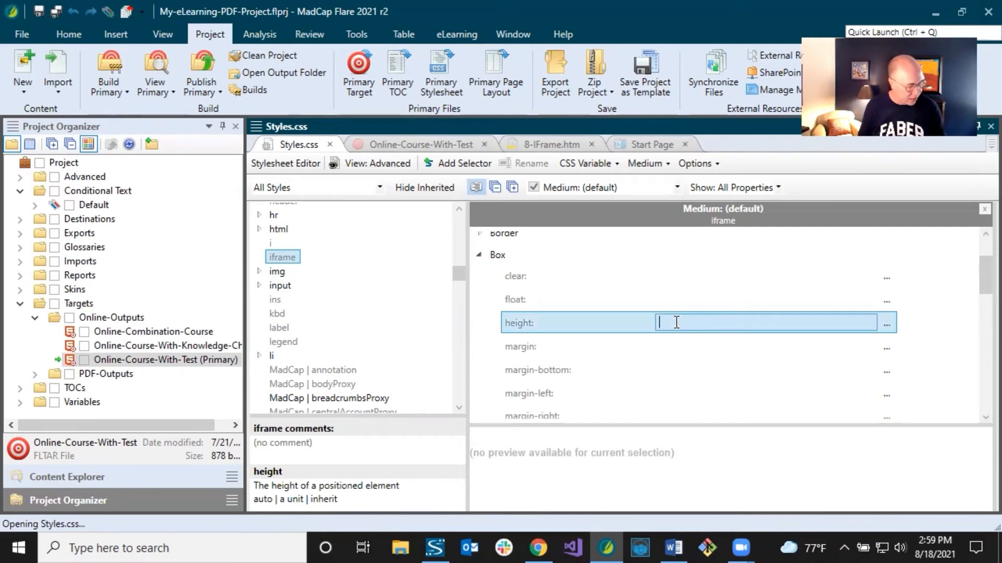
text(600px)
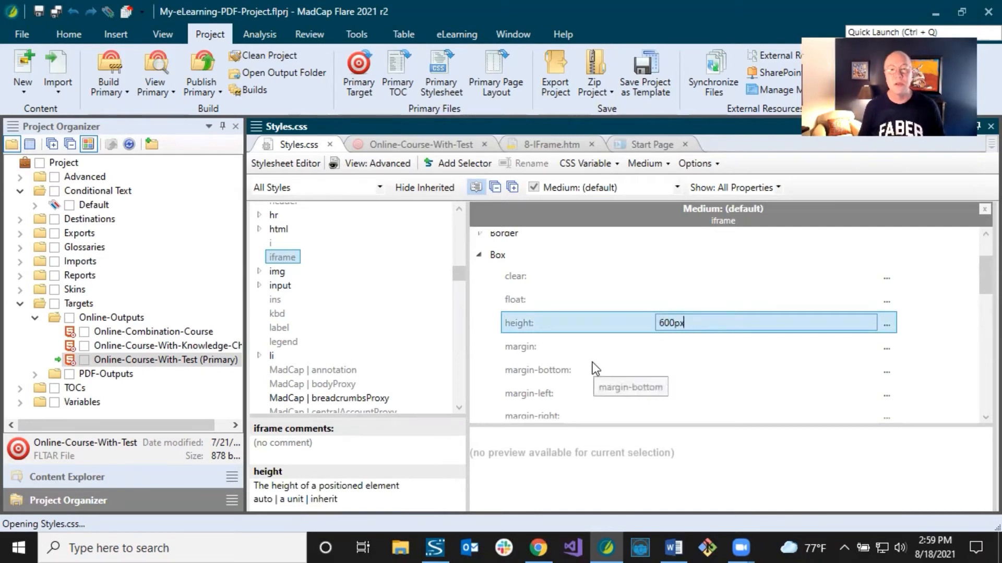
Step: Set the iframe style's width to 800px in the Box properties and save the stylesheet
scroll(594, 363, down, 4)
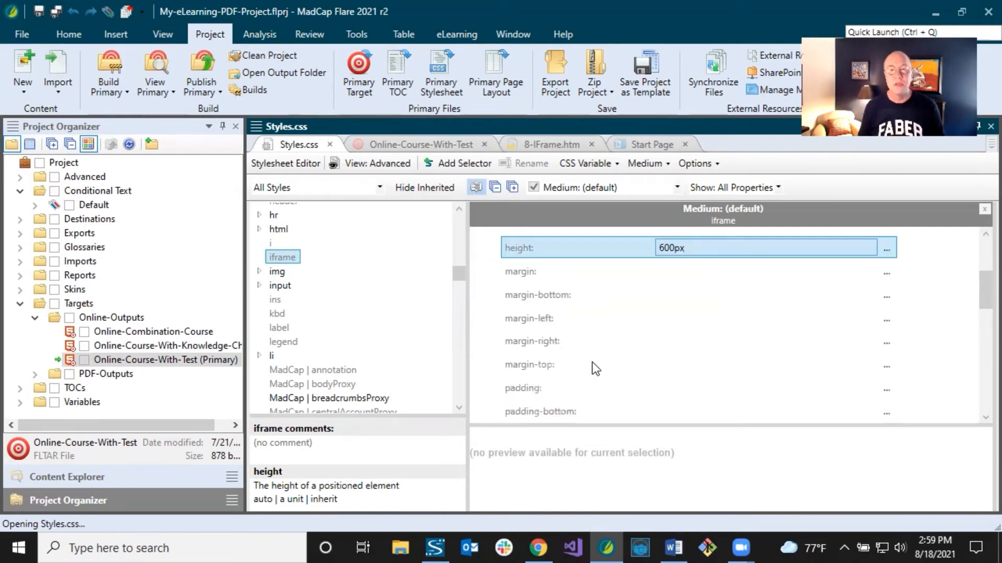
scroll(592, 368, down, 1)
click(656, 391)
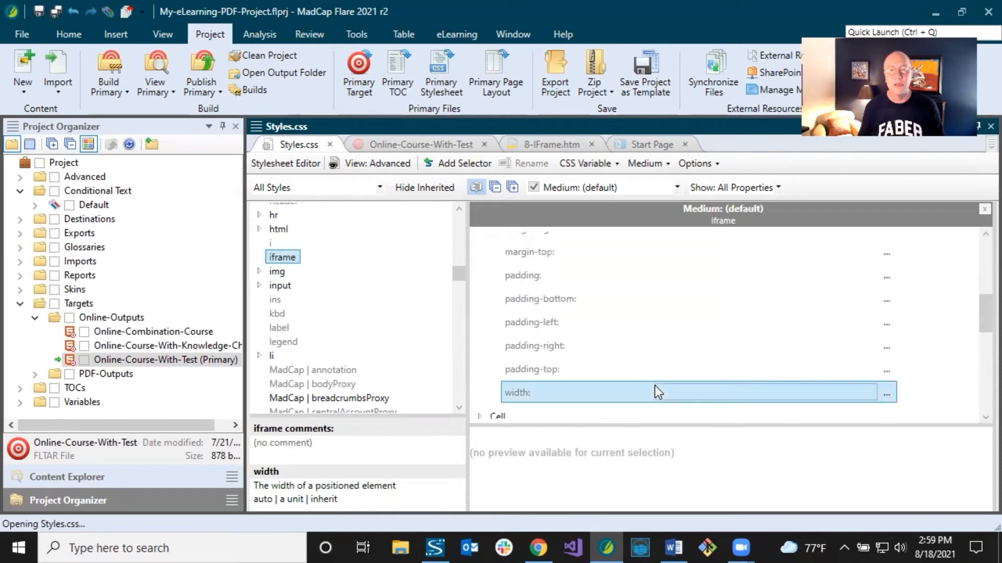
text(800px)
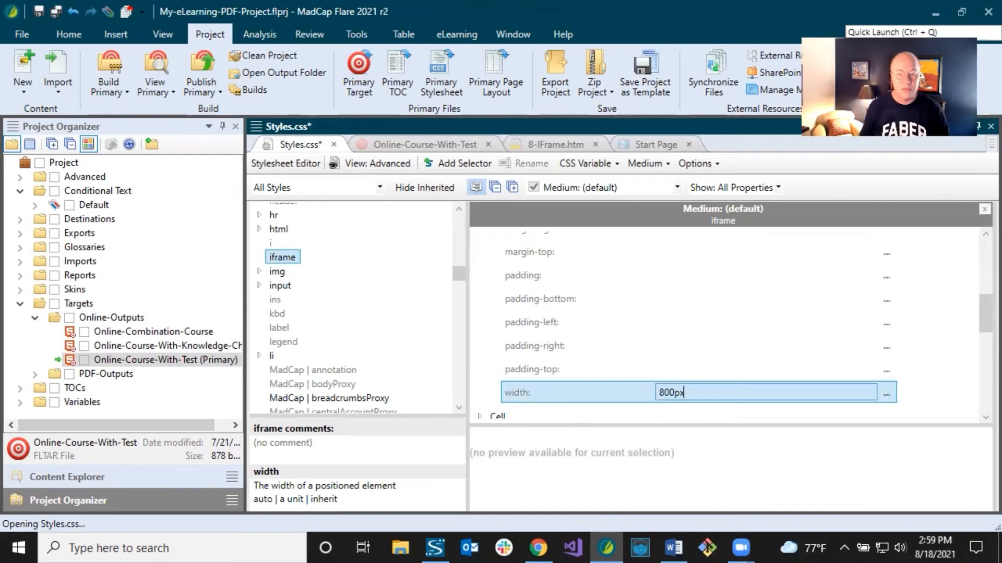
click(638, 364)
click(279, 271)
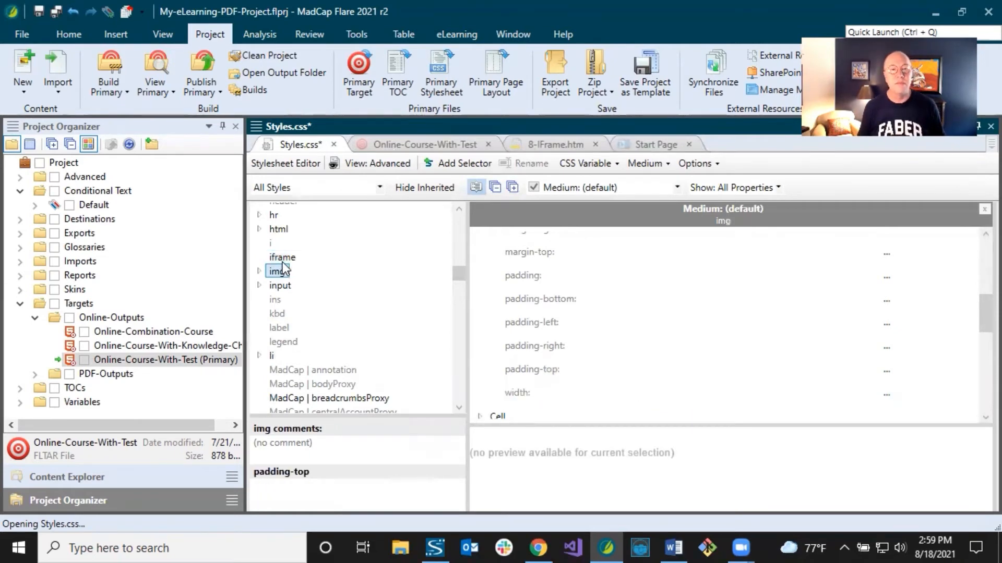
click(285, 257)
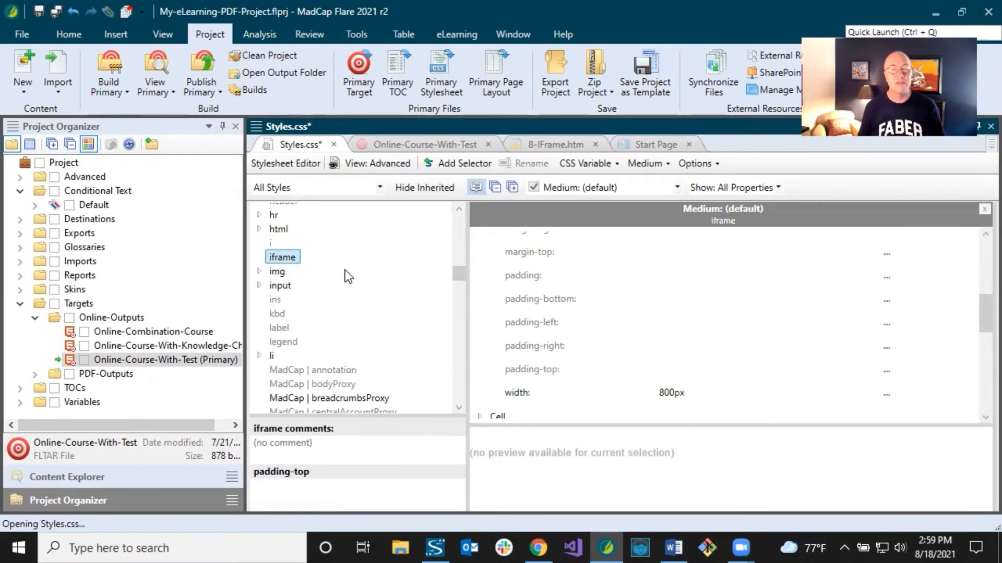
click(38, 11)
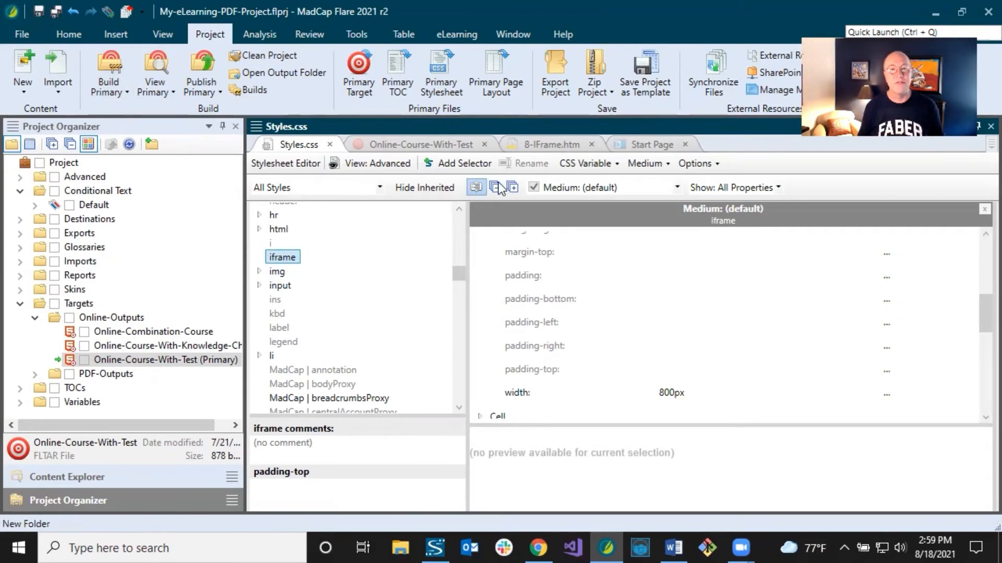
Step: Examine the resized local-topic and website IFrames in the 8-IFrame.htm topic
click(553, 144)
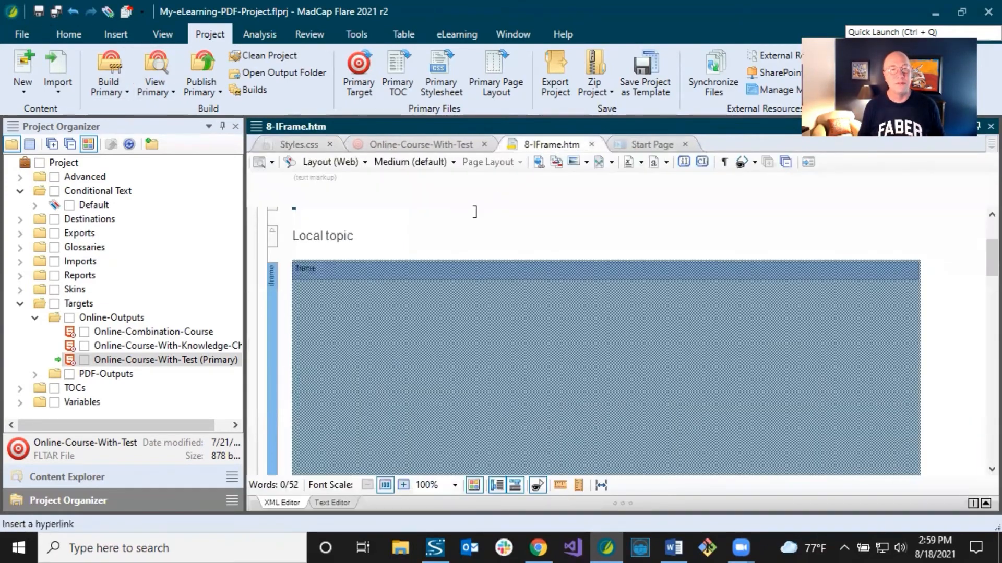
scroll(480, 330, down, 3)
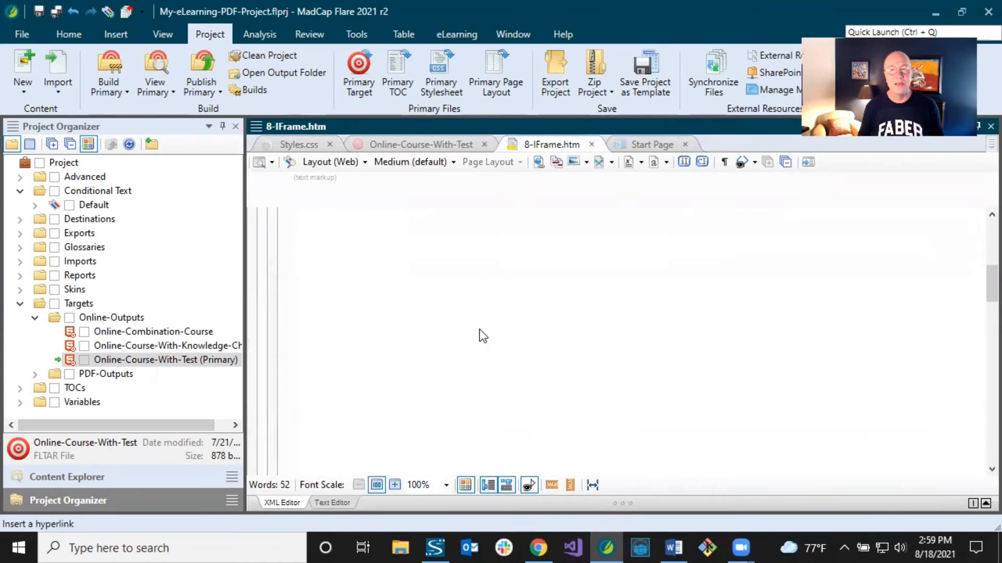
scroll(480, 330, down, 8)
scroll(481, 329, down, 3)
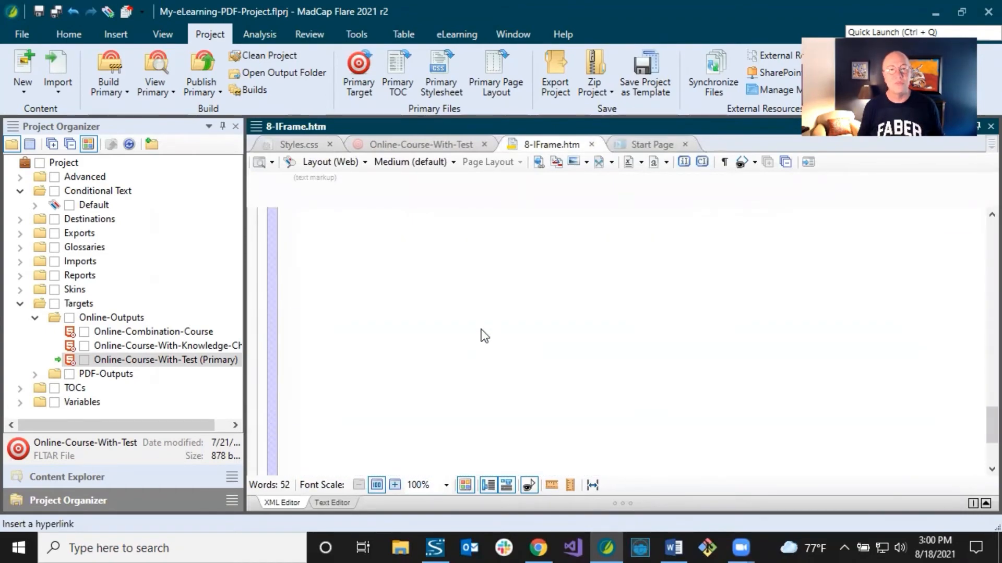
scroll(481, 330, up, 7)
scroll(481, 329, up, 6)
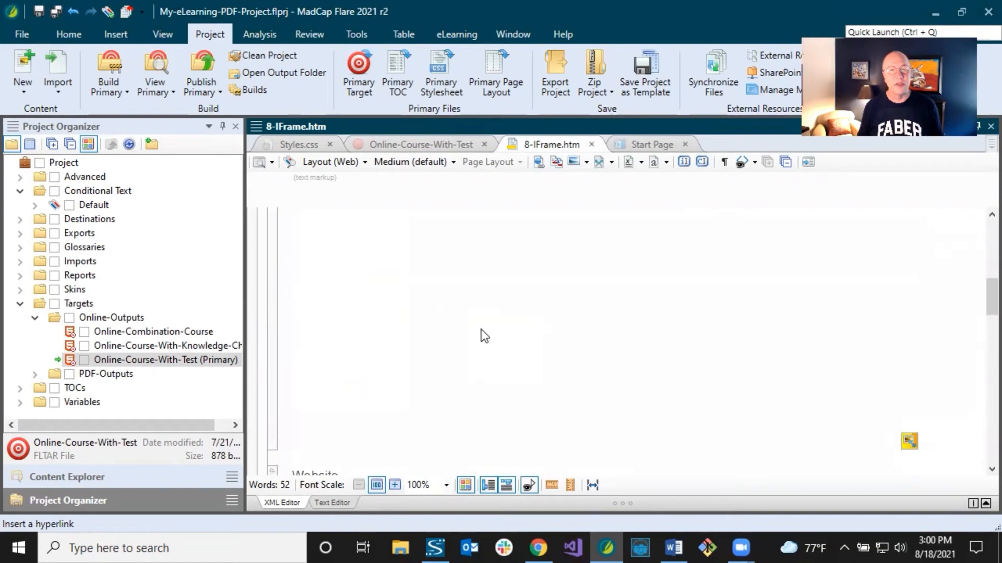
scroll(481, 329, down, 2)
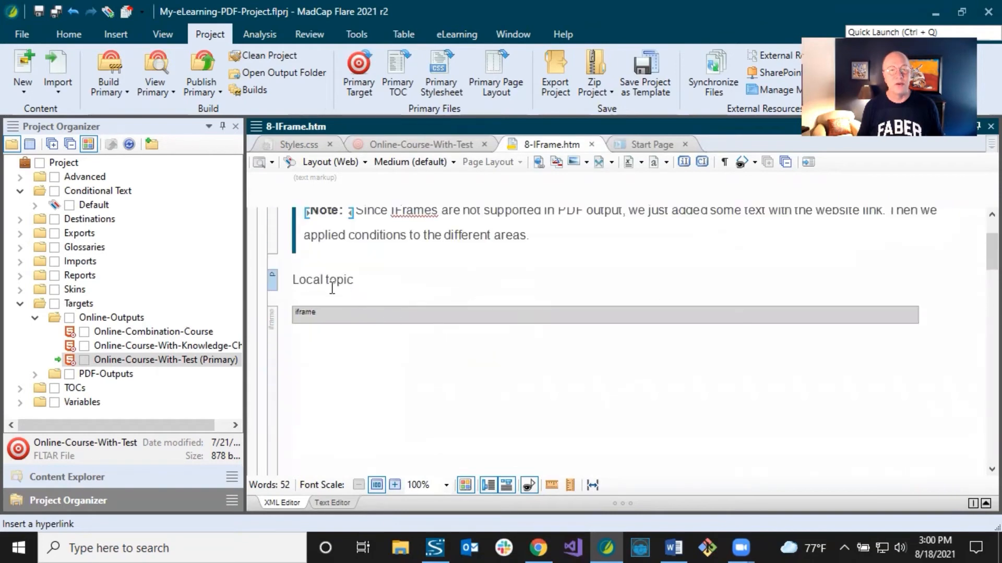
click(274, 335)
scroll(400, 365, down, 2)
scroll(399, 365, down, 3)
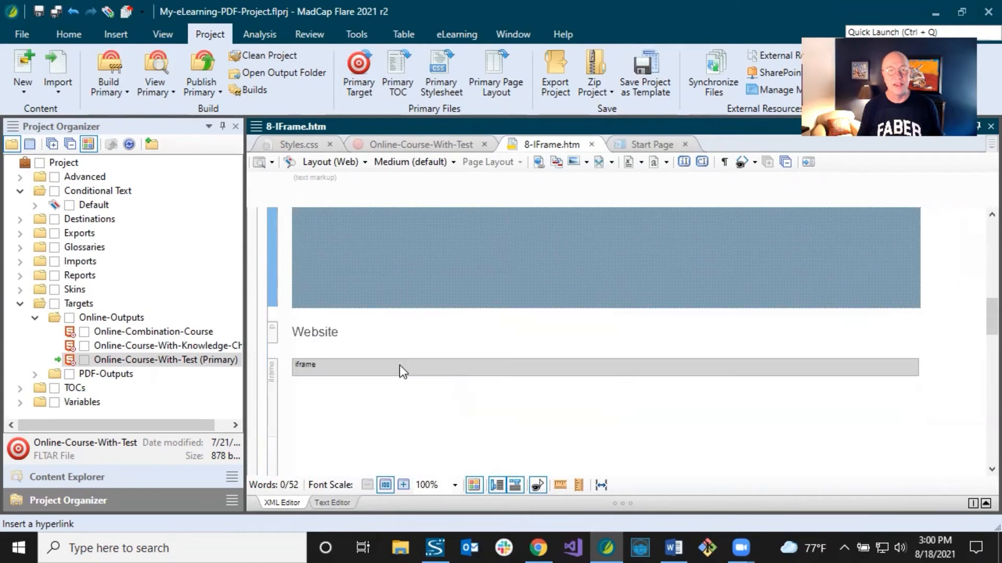
scroll(399, 365, up, 6)
click(387, 368)
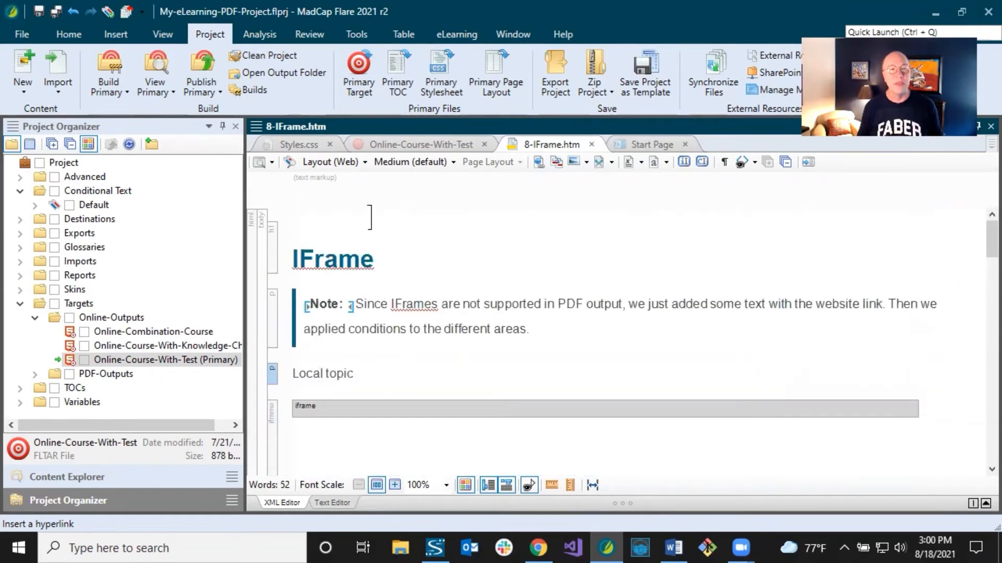
Step: Build the Online-Course-With-Test target and open its generated output in the browser
click(429, 145)
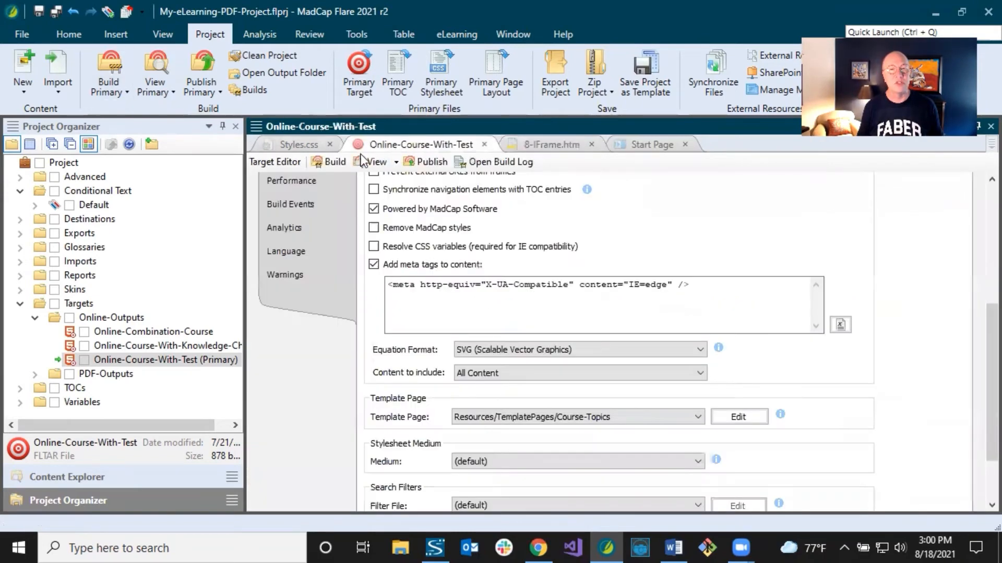
click(327, 158)
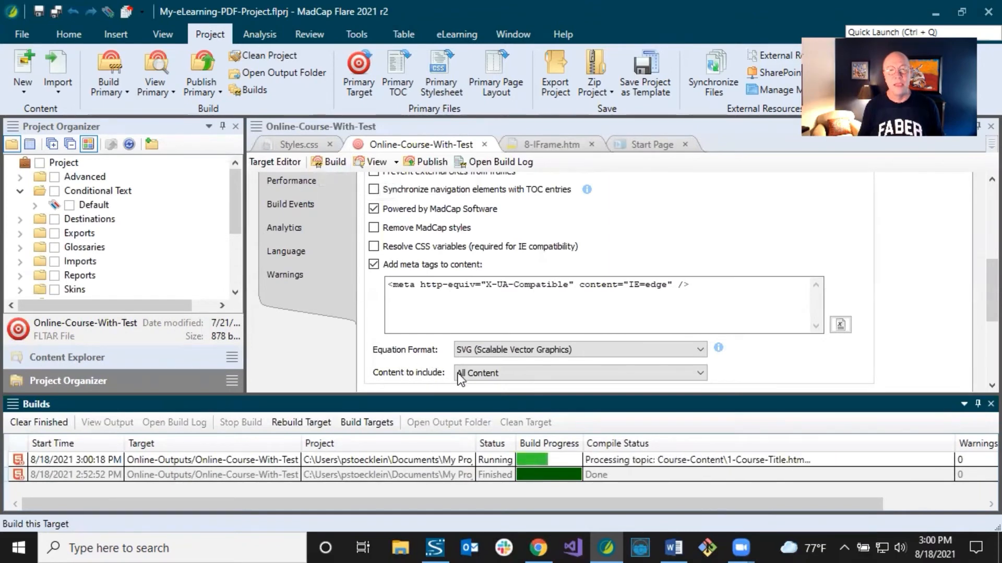
double_click(283, 460)
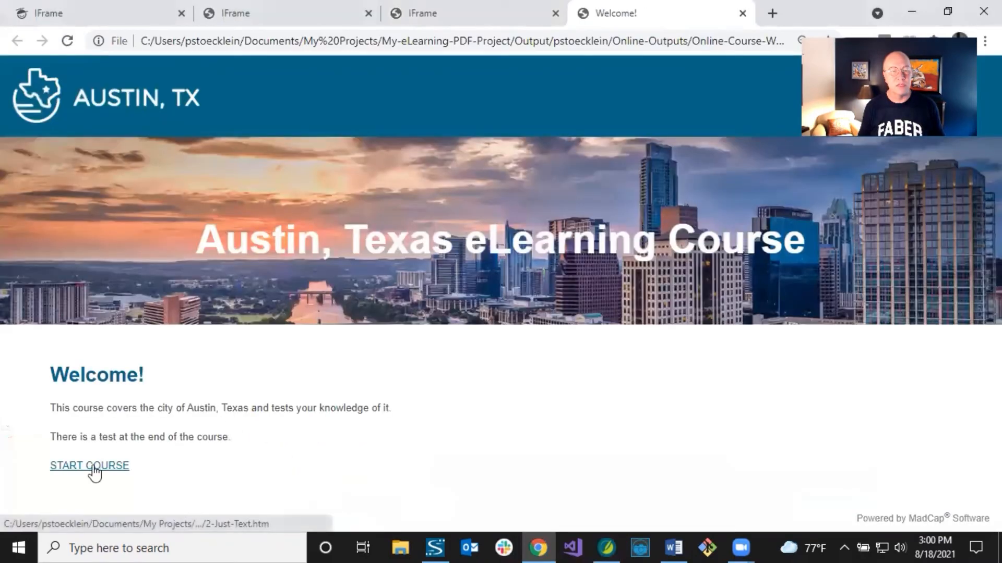
Step: Start the course and advance through its pages to the IFrame page
click(94, 466)
click(197, 396)
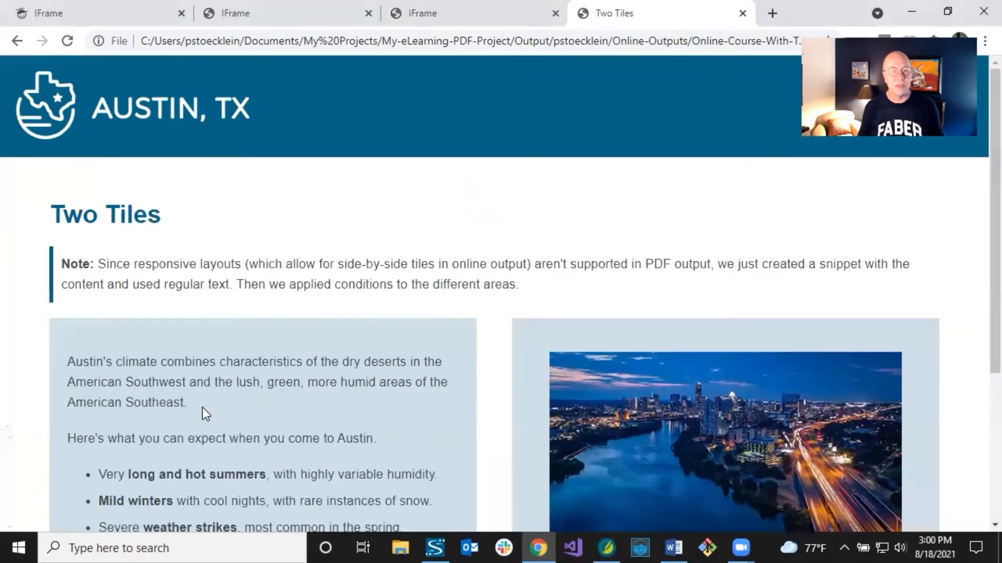
scroll(201, 412, down, 4)
click(201, 472)
scroll(211, 449, down, 5)
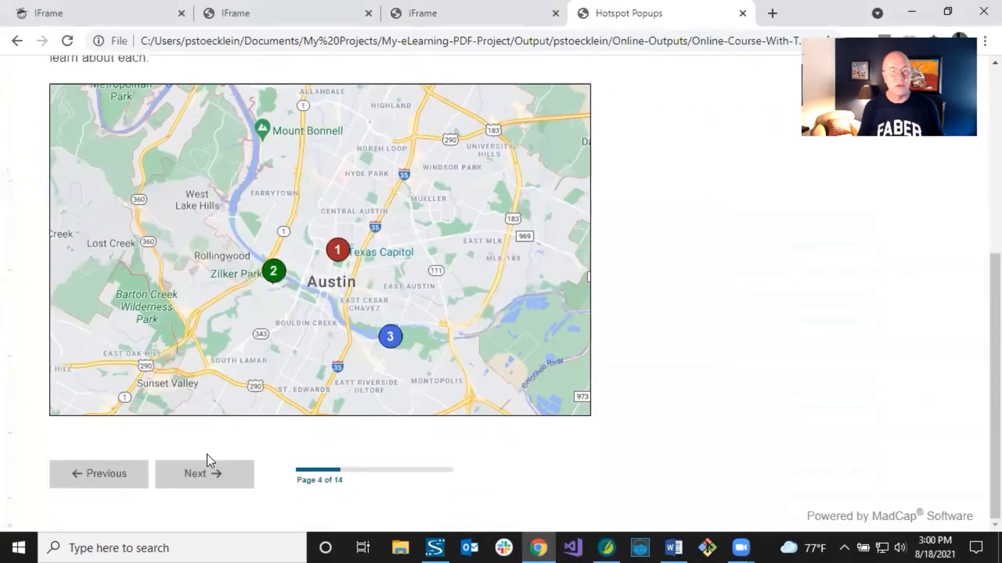
click(205, 469)
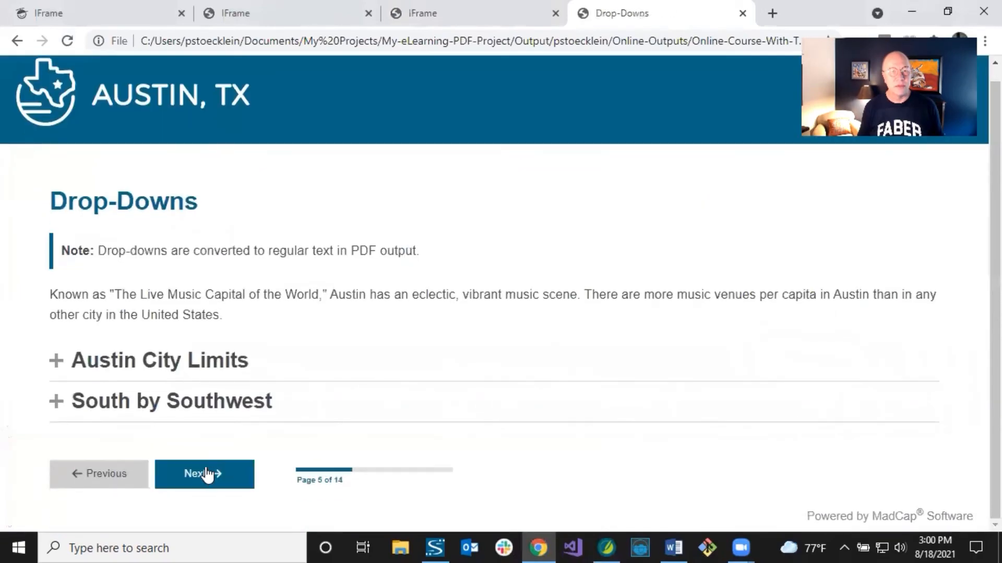
click(205, 472)
scroll(214, 459, down, 3)
click(212, 472)
scroll(217, 461, down, 3)
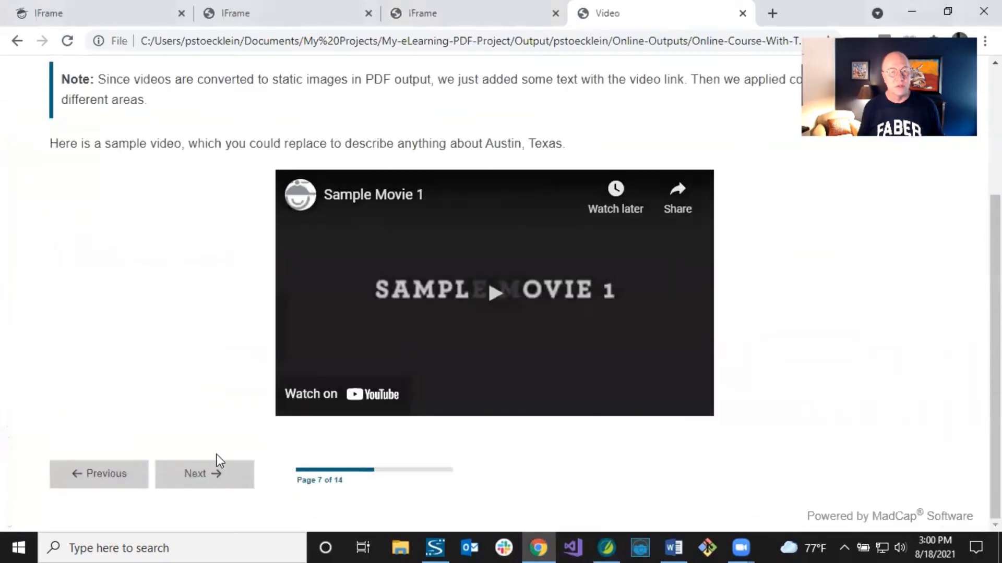
click(218, 475)
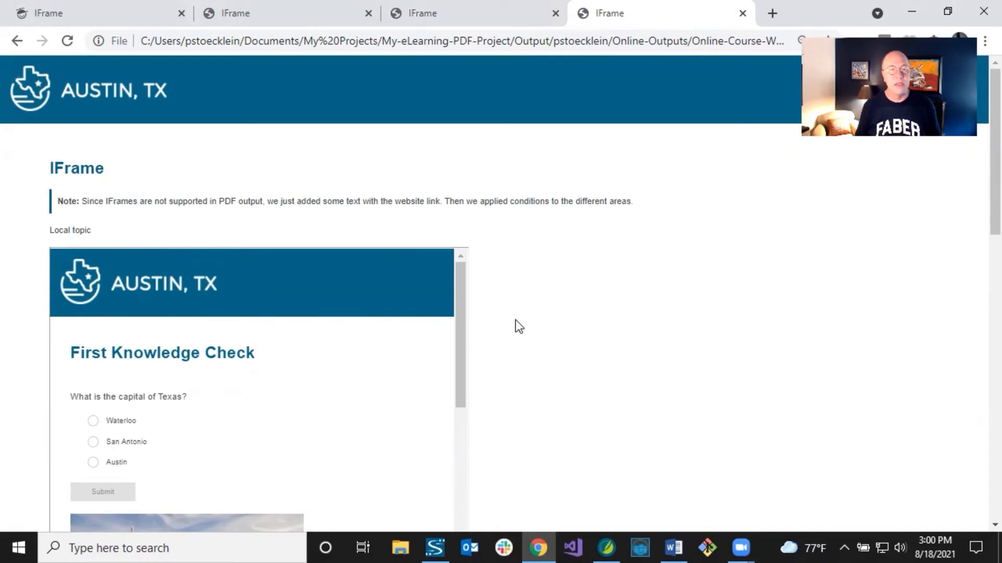
Step: Compare the IFrame sizes on the new output's IFrame page with those in the previously built output
scroll(514, 327, down, 1)
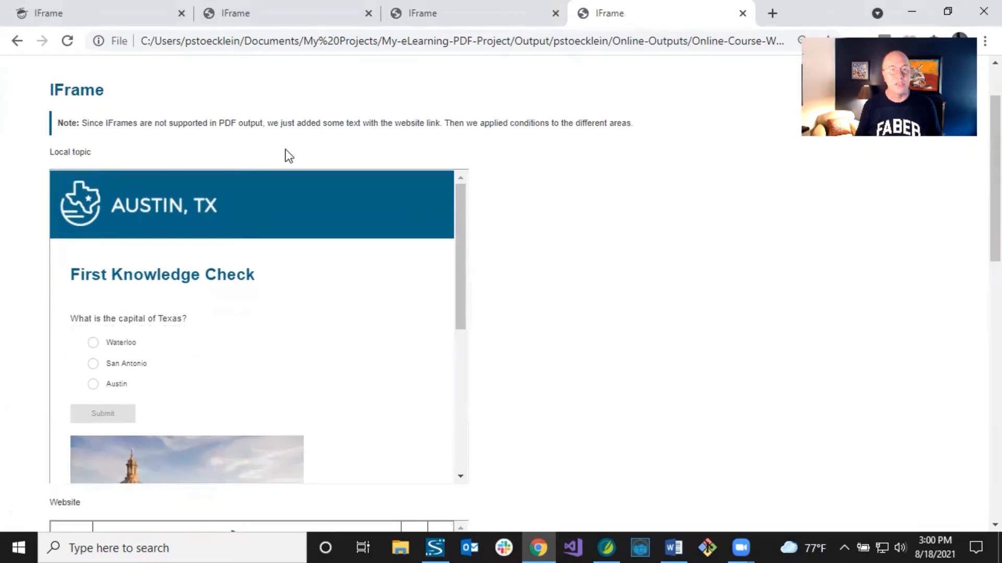
click(443, 15)
scroll(391, 202, up, 3)
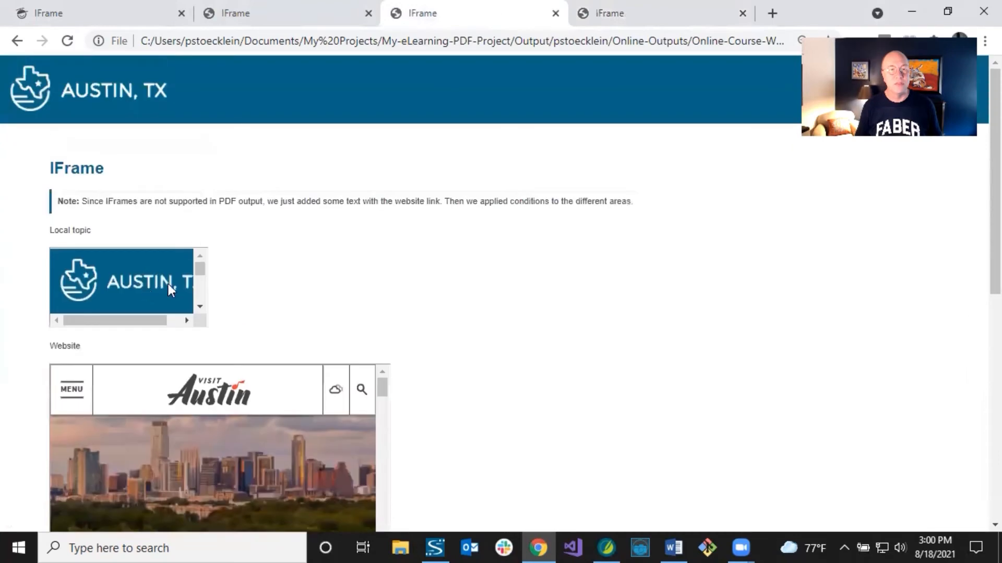
scroll(350, 366, down, 2)
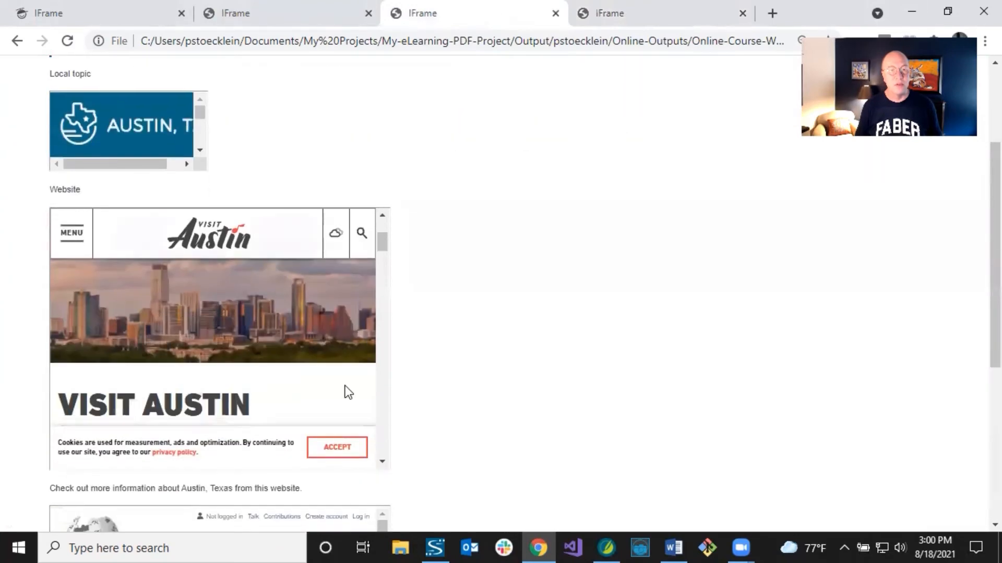
scroll(418, 397, down, 3)
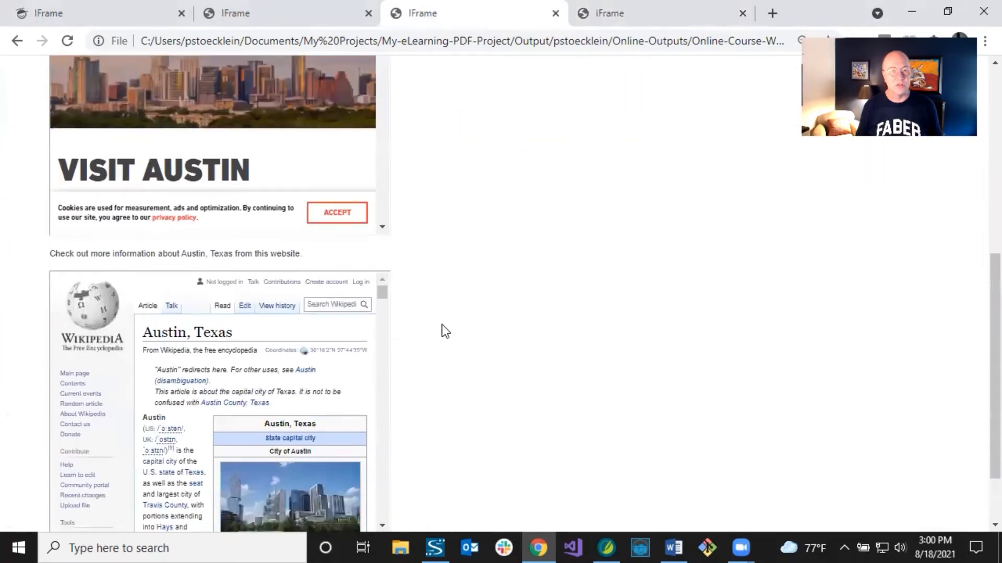
scroll(440, 331, up, 3)
click(613, 18)
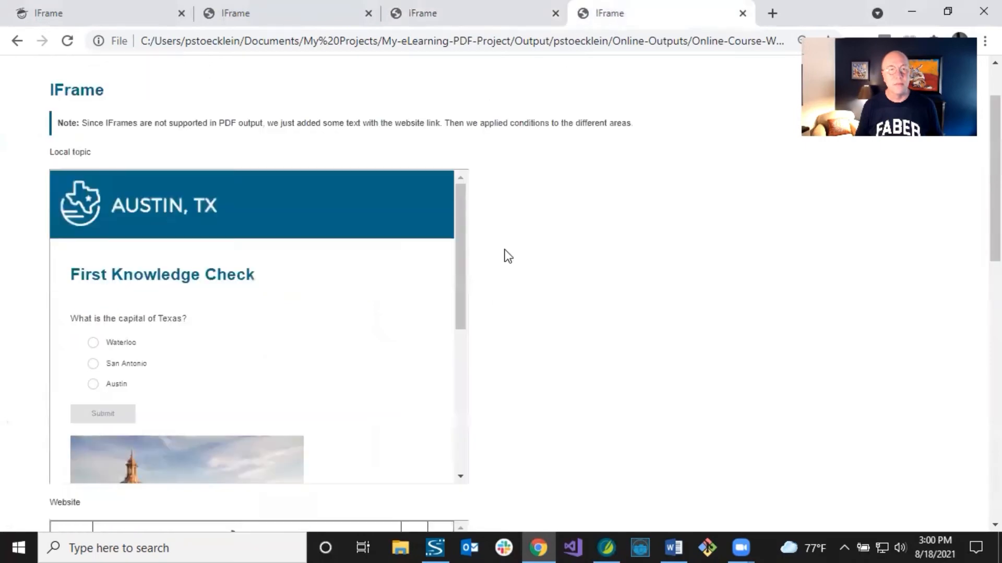
scroll(532, 277, down, 6)
scroll(535, 277, up, 9)
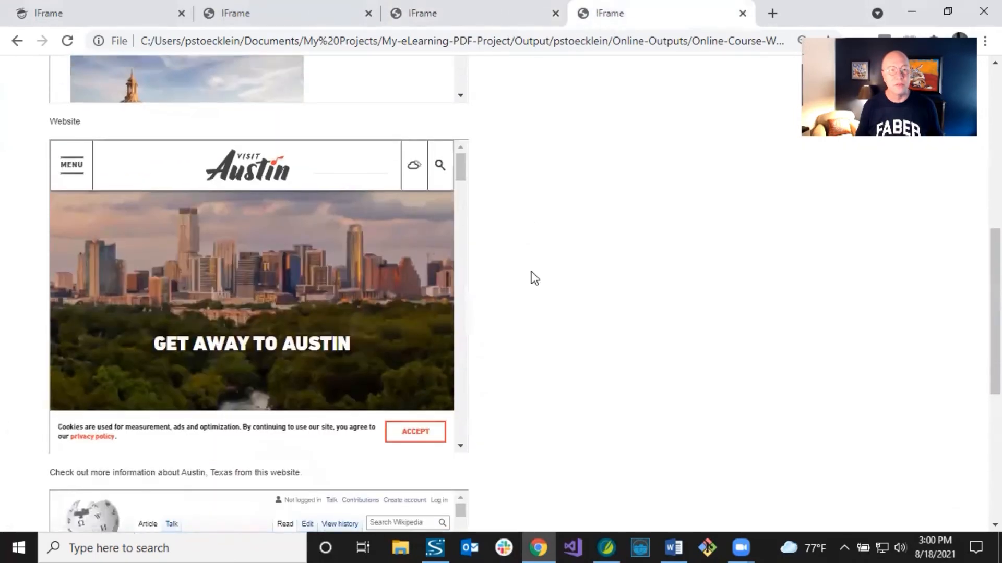
scroll(539, 278, down, 10)
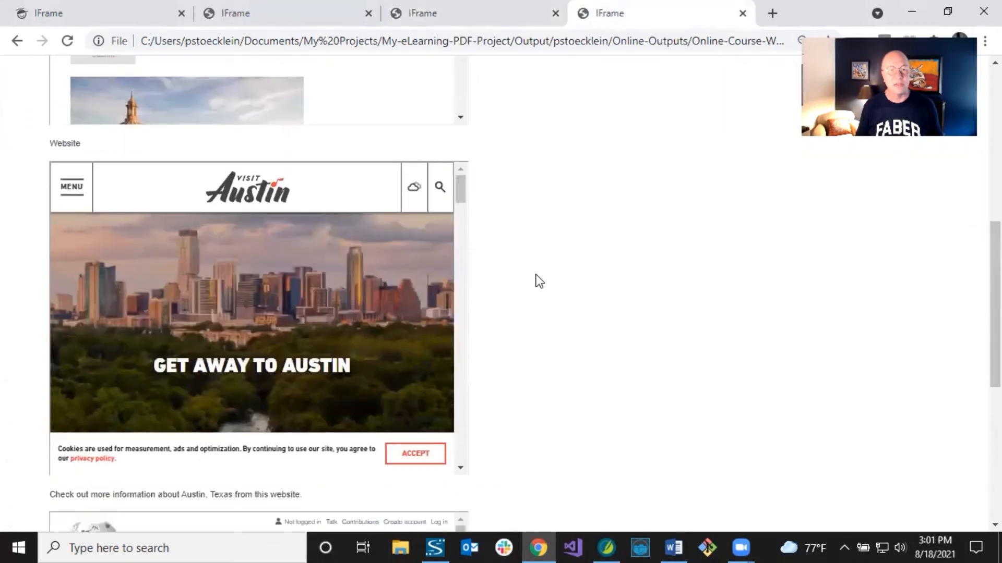
scroll(539, 281, up, 10)
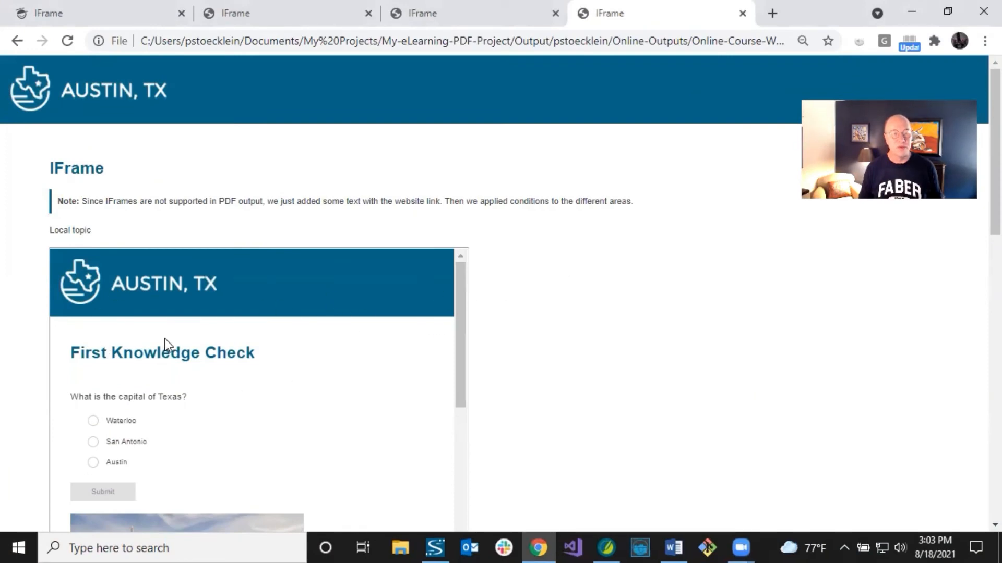
Step: Examine the local topic, Visit Austin and Wikipedia IFrames in the new output, including their inner content
scroll(164, 342, down, 1)
scroll(529, 367, down, 4)
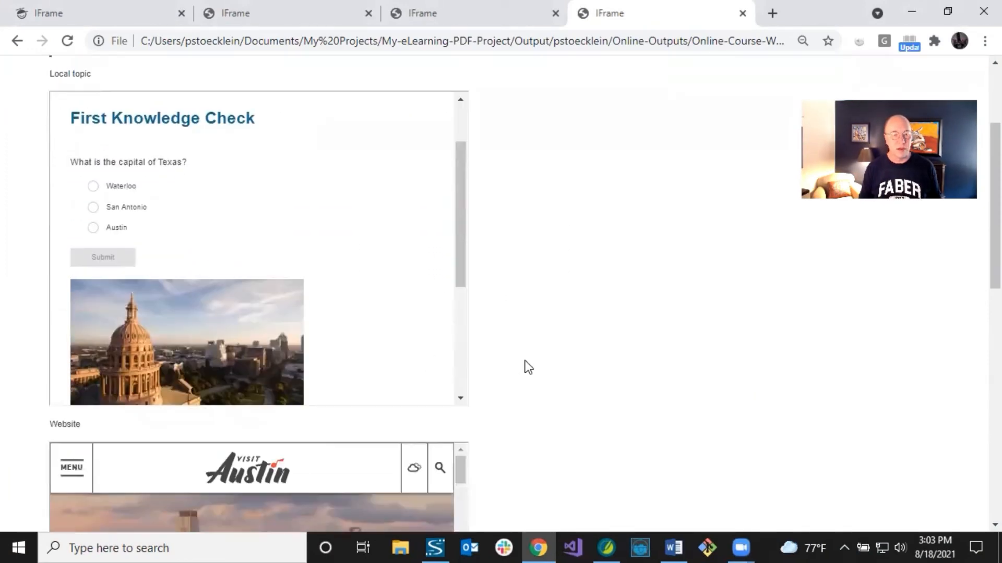
scroll(528, 360, down, 4)
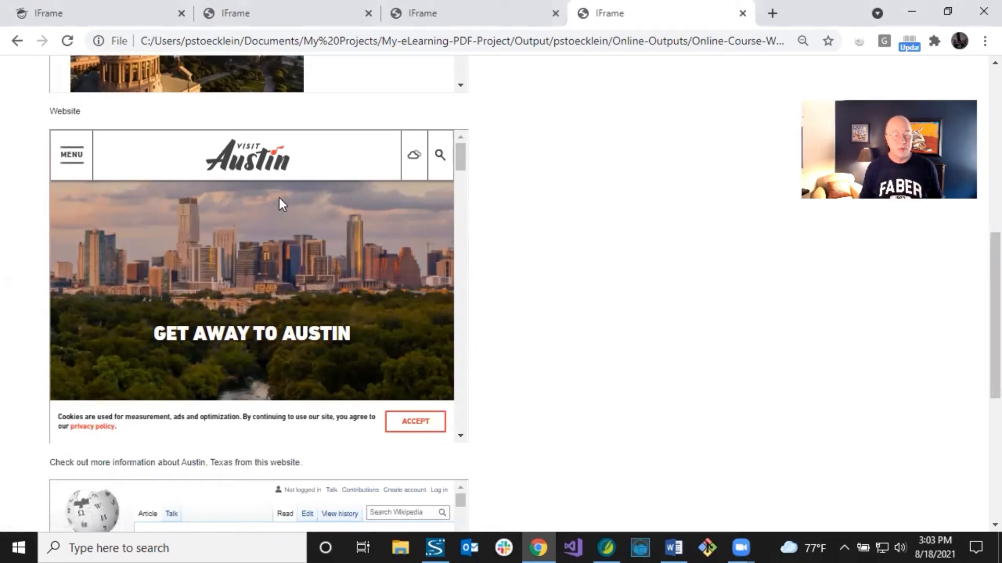
scroll(307, 222, down, 3)
scroll(584, 307, down, 5)
scroll(583, 307, down, 1)
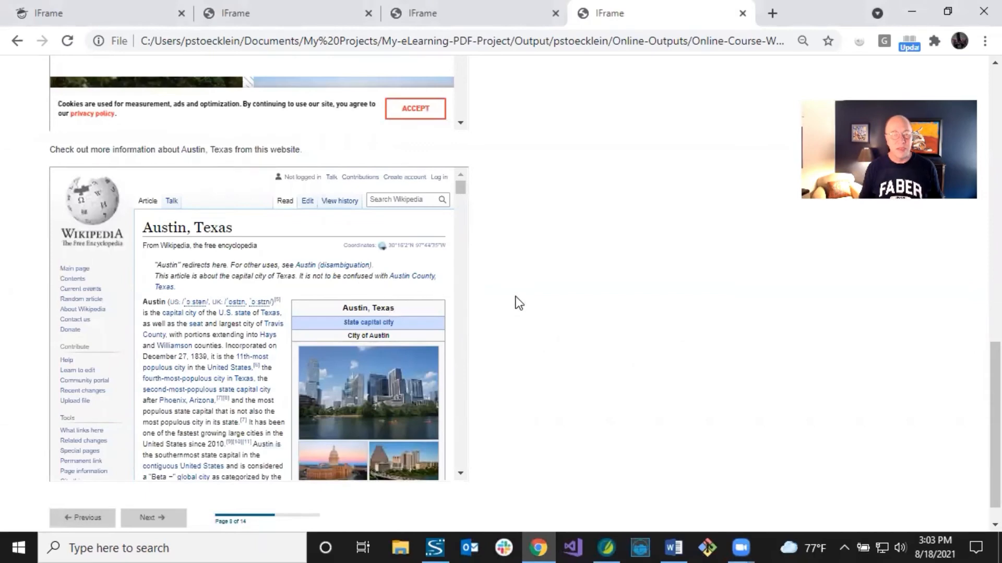
scroll(519, 295, up, 7)
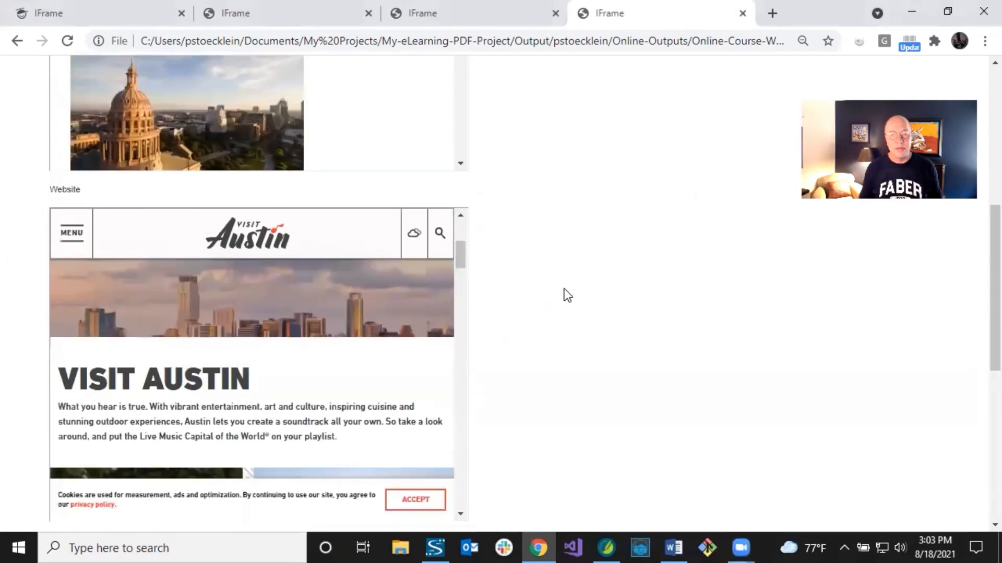
scroll(571, 284, up, 2)
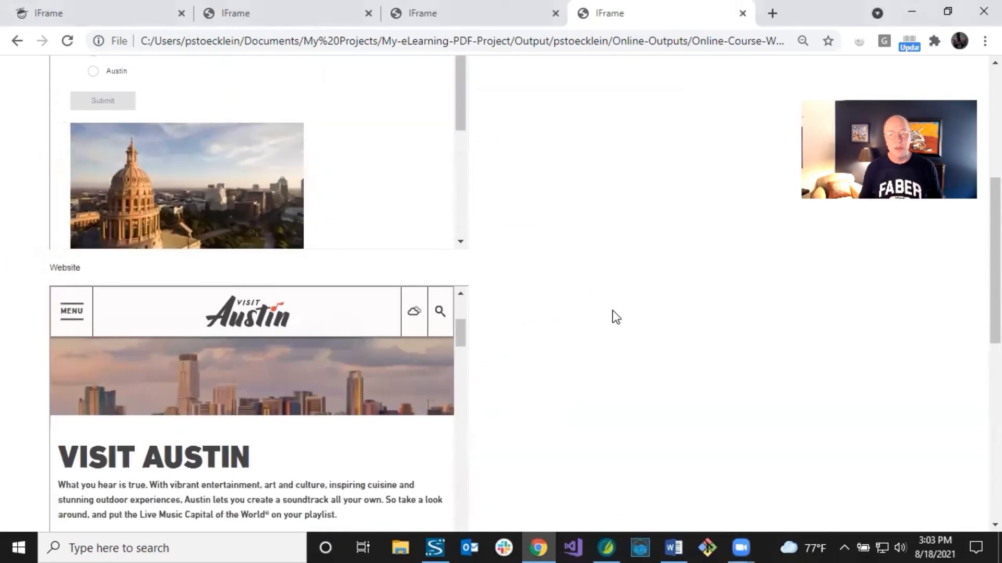
click(609, 539)
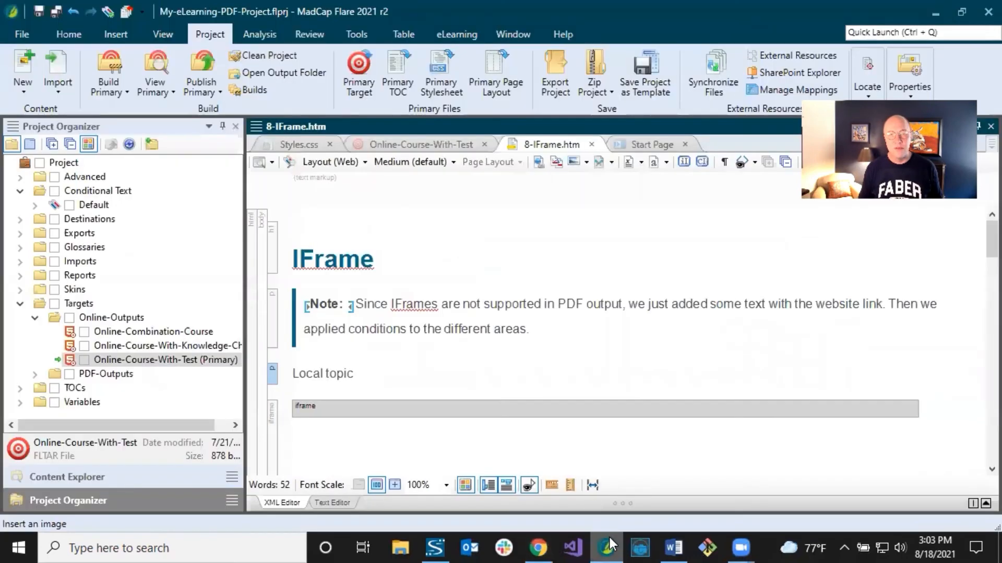
scroll(461, 365, down, 10)
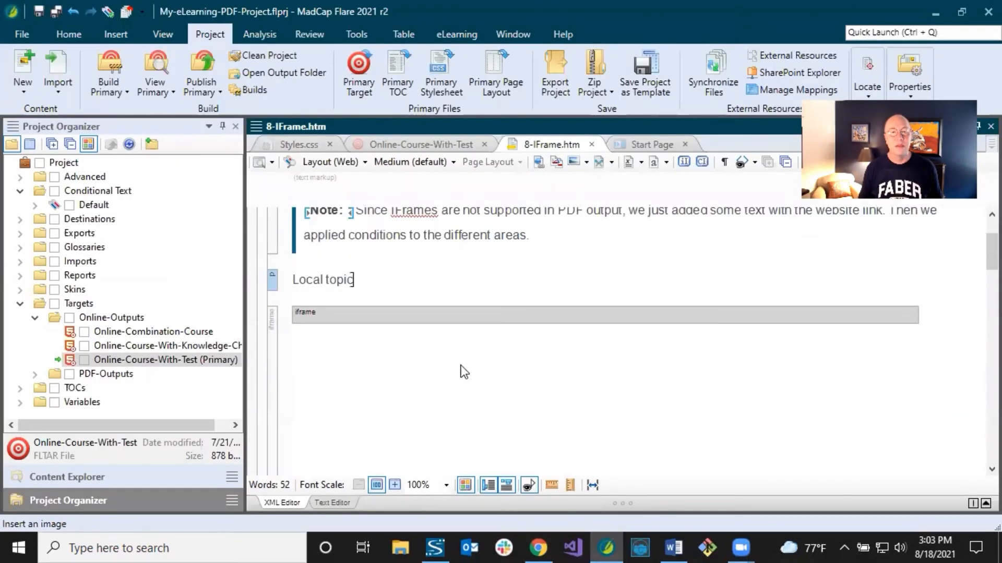
scroll(461, 365, up, 5)
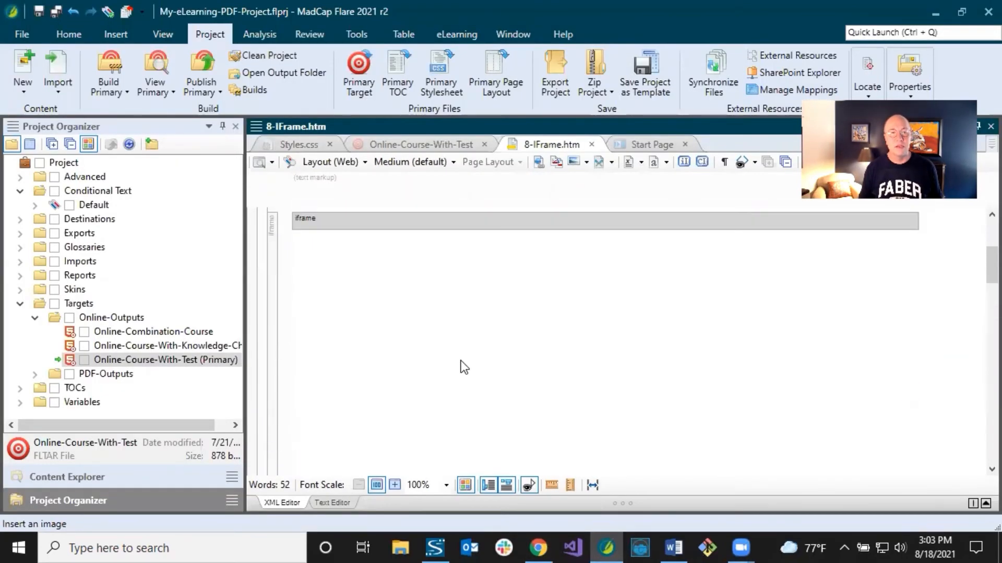
scroll(461, 362, down, 3)
scroll(461, 361, down, 5)
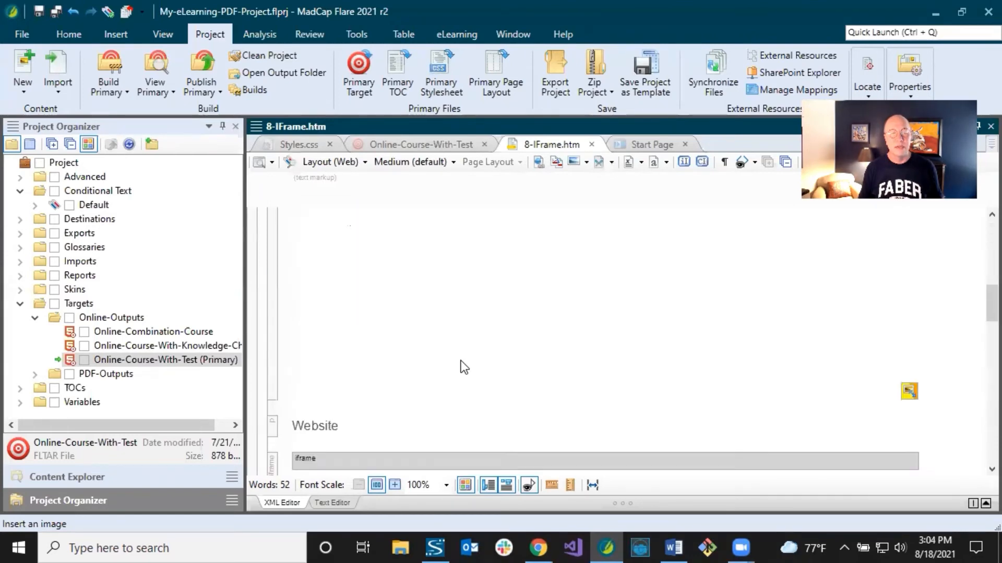
scroll(456, 349, up, 3)
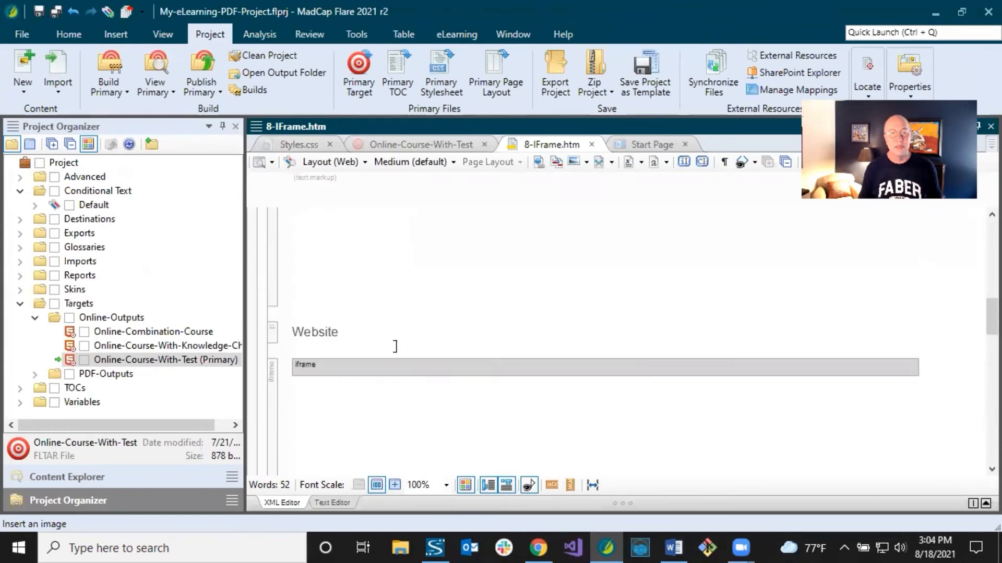
right_click(340, 364)
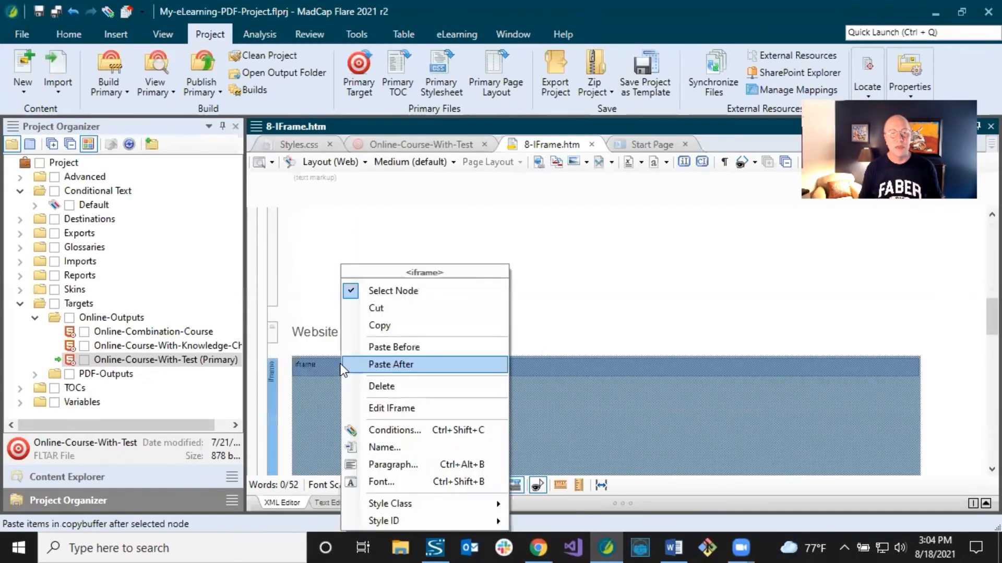
click(387, 406)
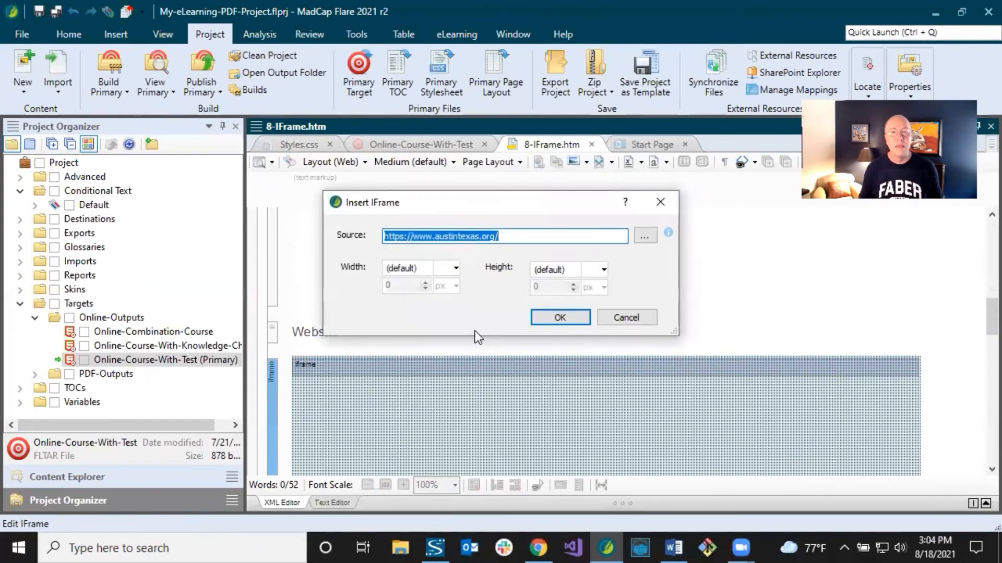
click(424, 238)
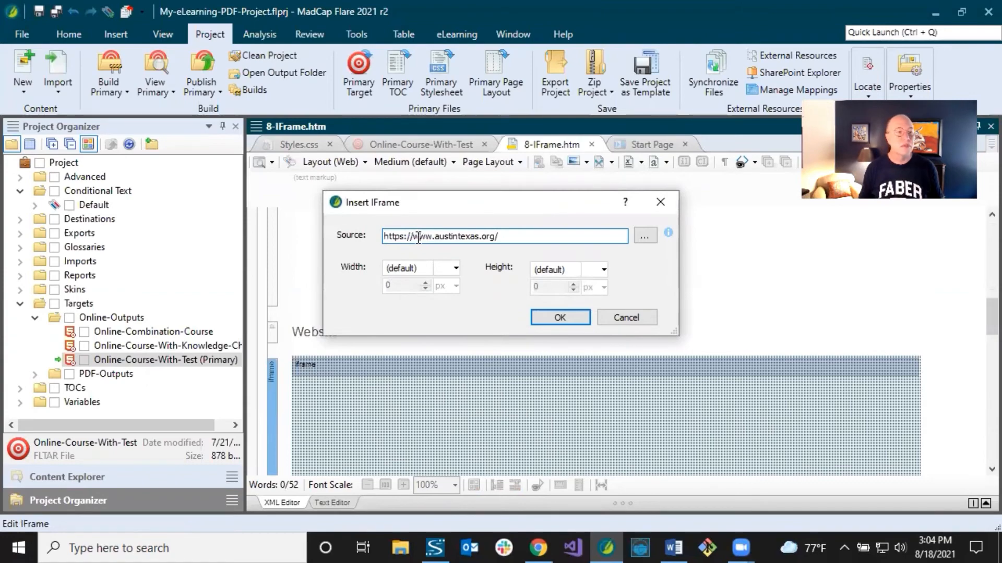
drag(418, 238, 558, 234)
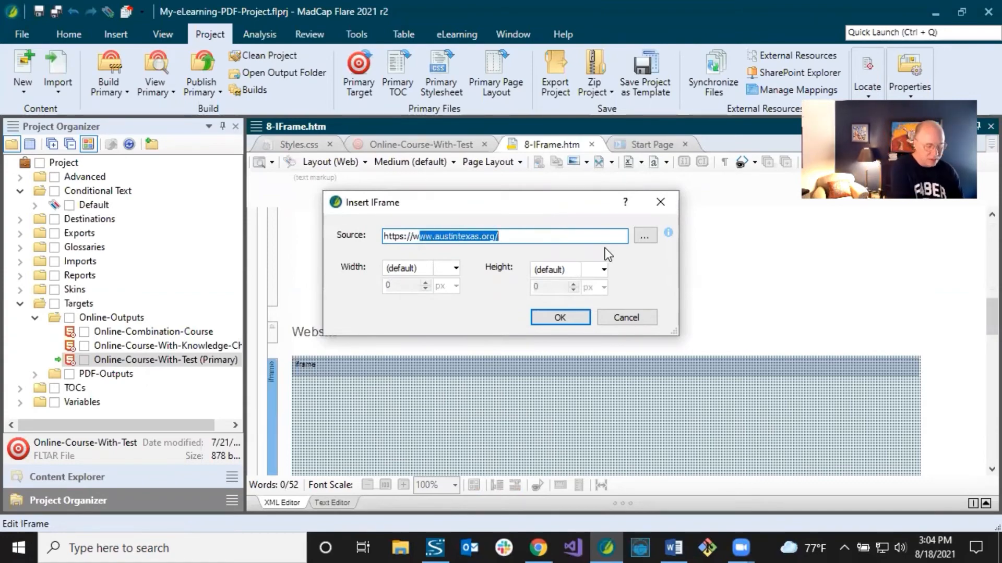
key(BackSpace)
key(BackSpace)
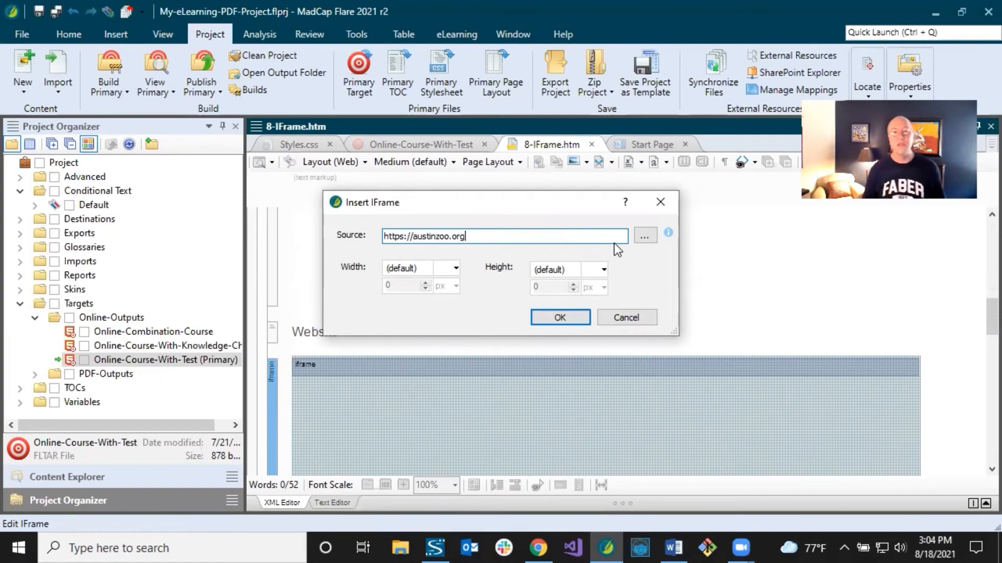
click(549, 317)
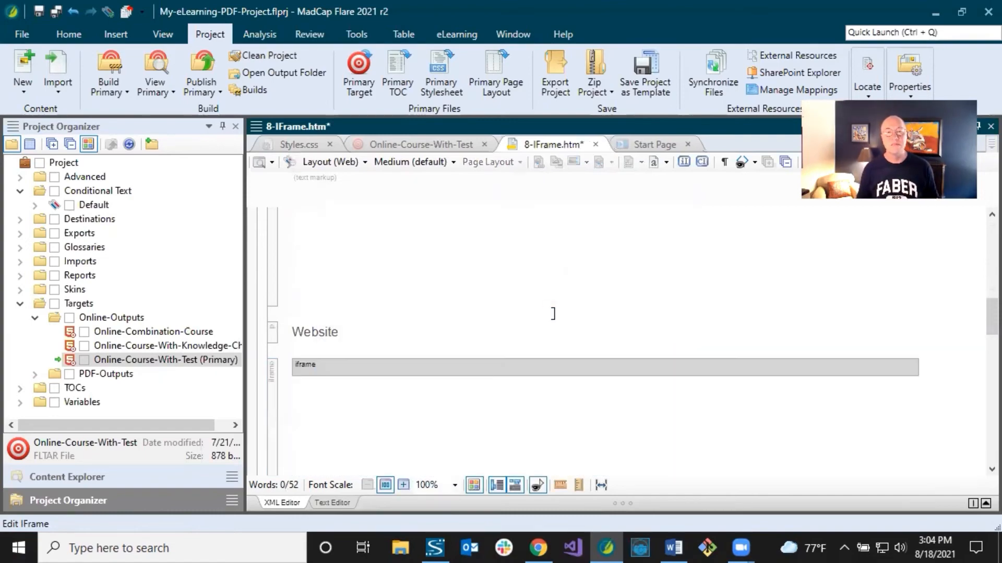
click(62, 11)
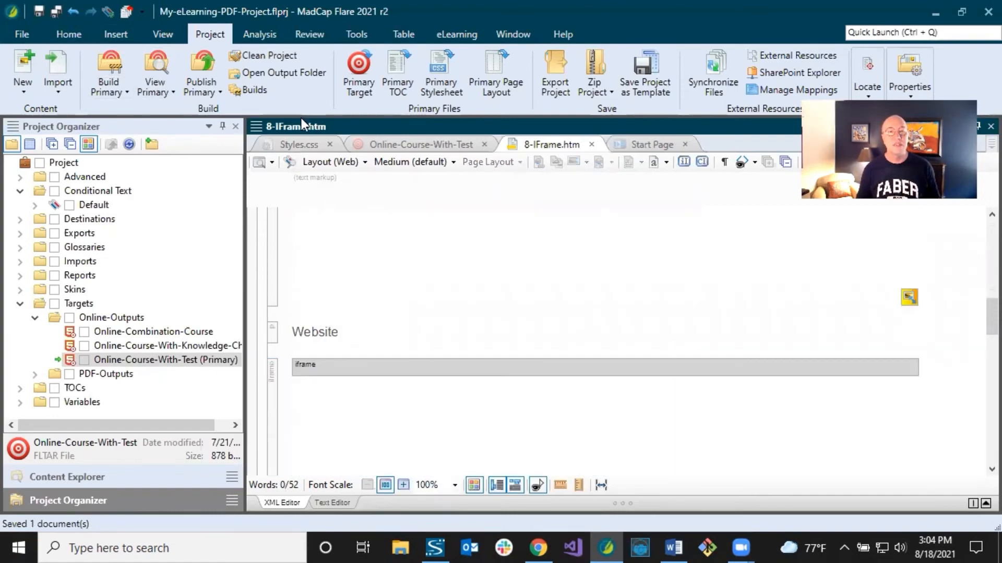
Step: Rebuild the primary Online-Course-With-Test target and open the new output in the browser
click(112, 94)
click(118, 141)
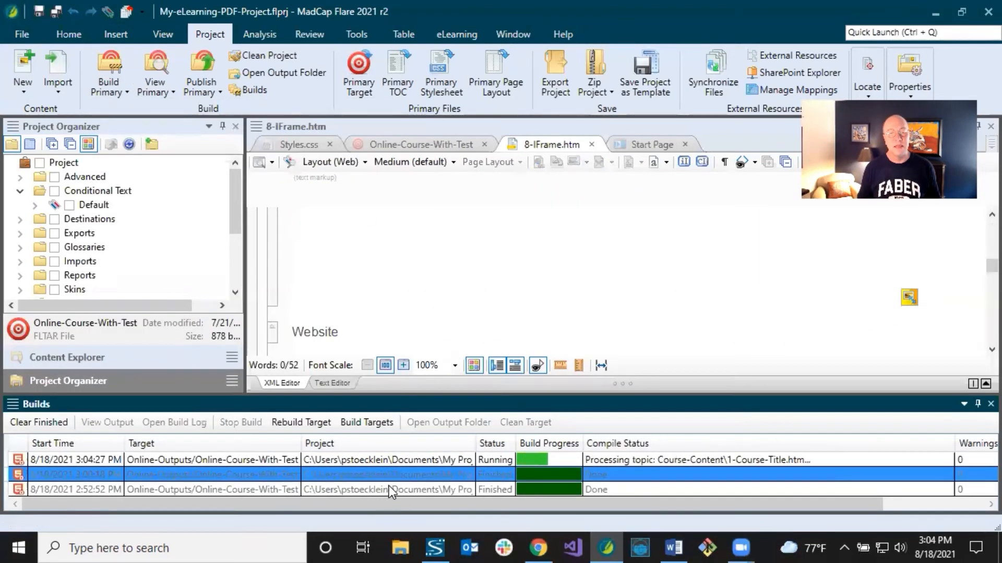
double_click(402, 462)
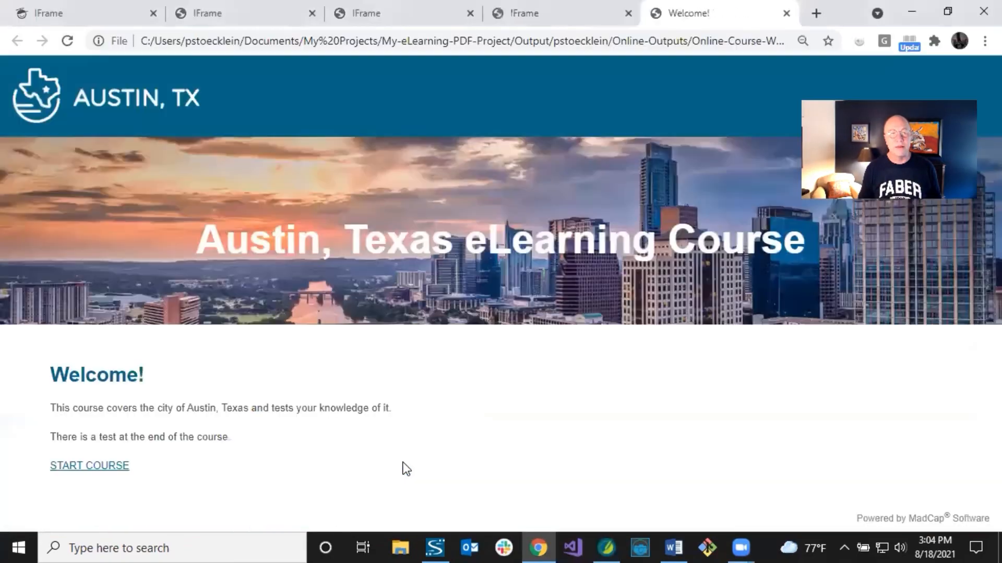
Step: Start the rebuilt course, advance to its IFrame page, and check how the Austin Zoo website IFrame displays
click(65, 467)
click(218, 398)
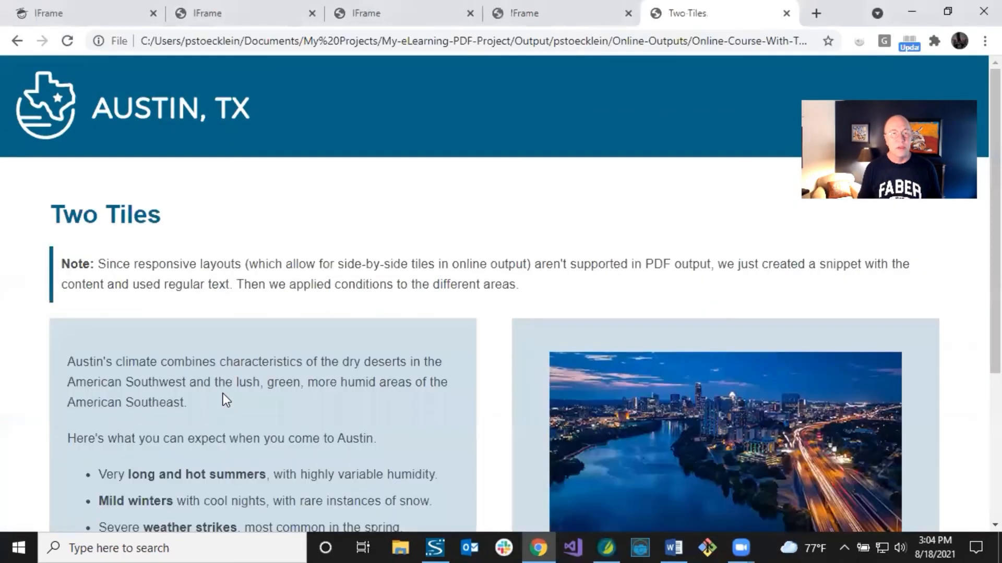
scroll(224, 395, down, 5)
click(219, 470)
scroll(224, 454, down, 1)
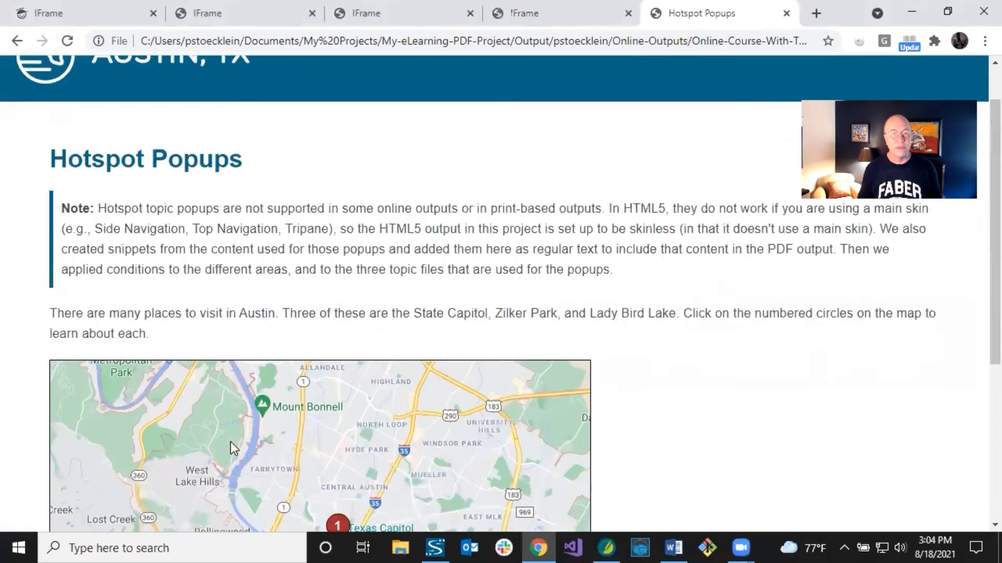
scroll(230, 442, down, 5)
click(223, 472)
scroll(251, 433, down, 1)
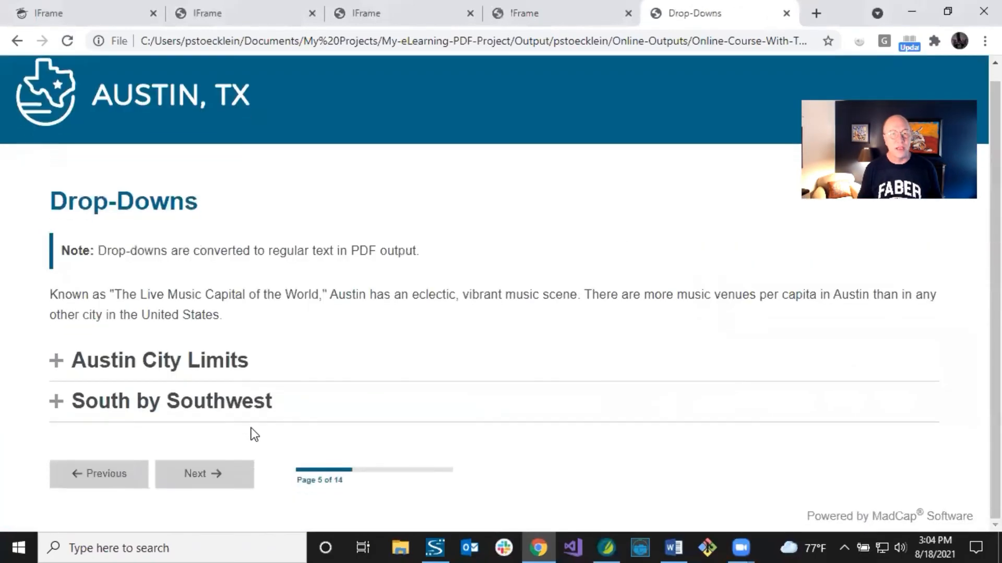
click(233, 464)
scroll(245, 449, down, 5)
click(224, 476)
scroll(242, 437, down, 1)
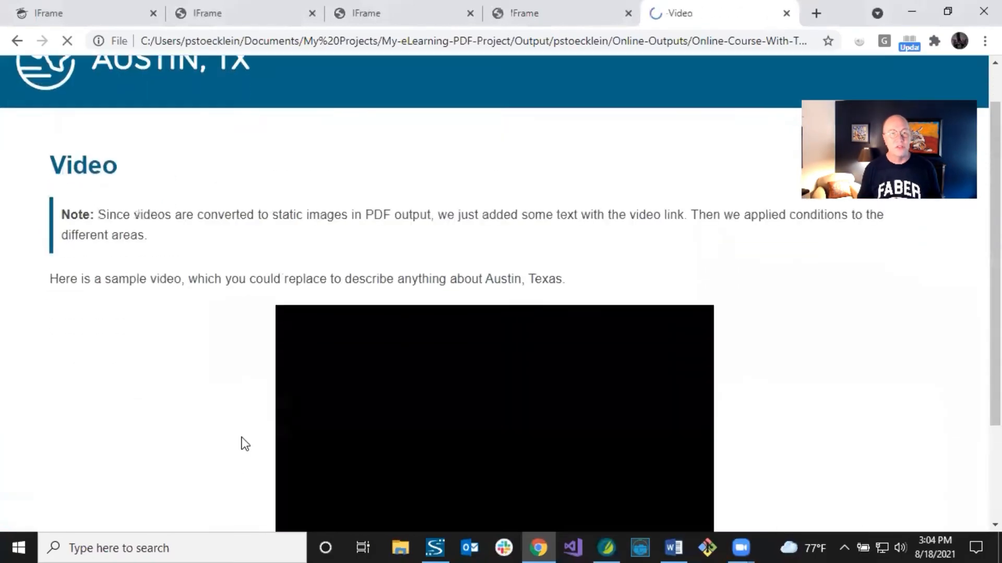
scroll(242, 437, down, 3)
click(227, 475)
scroll(240, 443, down, 4)
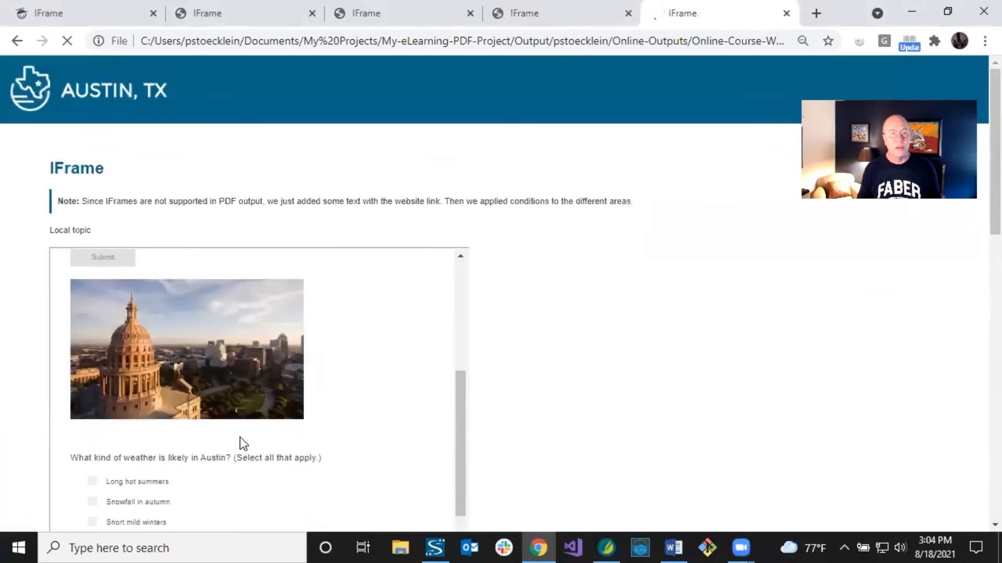
scroll(240, 443, down, 2)
scroll(580, 459, down, 9)
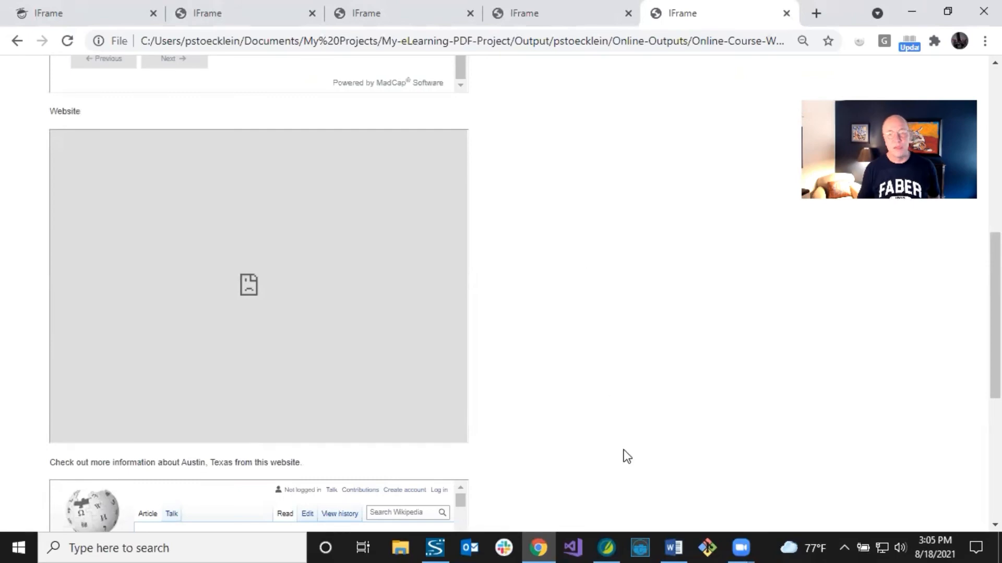
Step: Return to MadCap Flare, close the build list, and delete the IFrames under Local topic and Website from 8-IFrame.htm
click(607, 548)
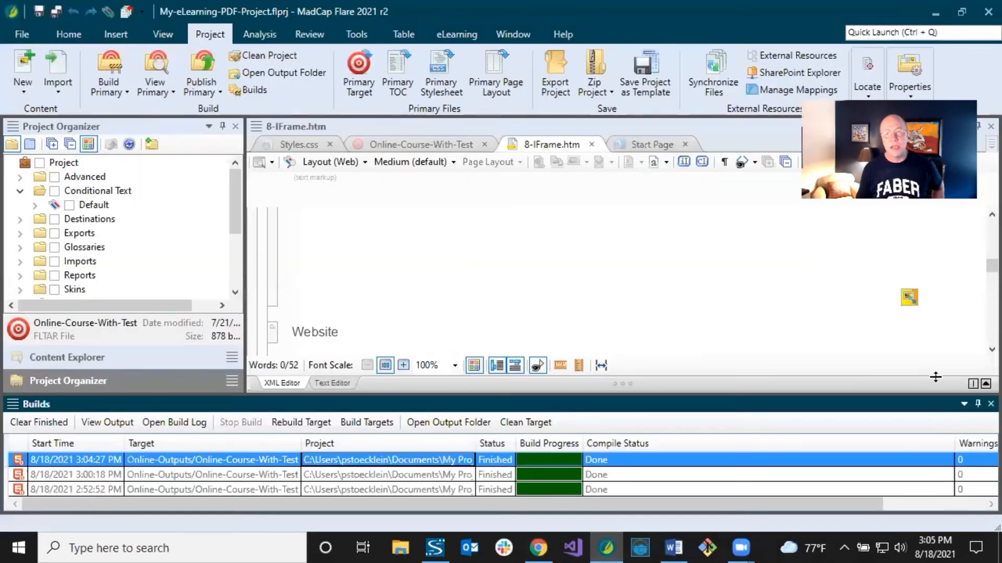
click(990, 404)
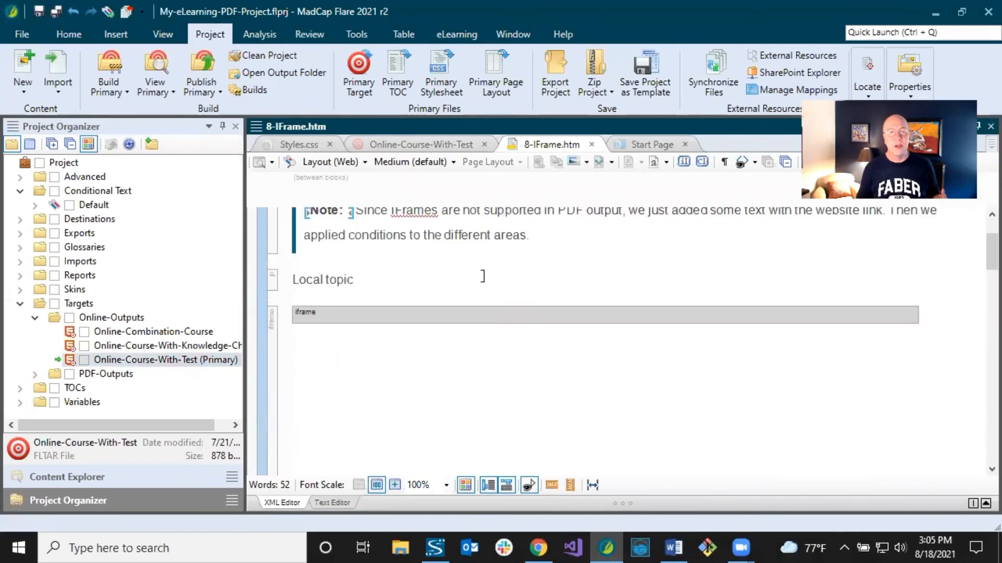
right_click(276, 318)
click(308, 365)
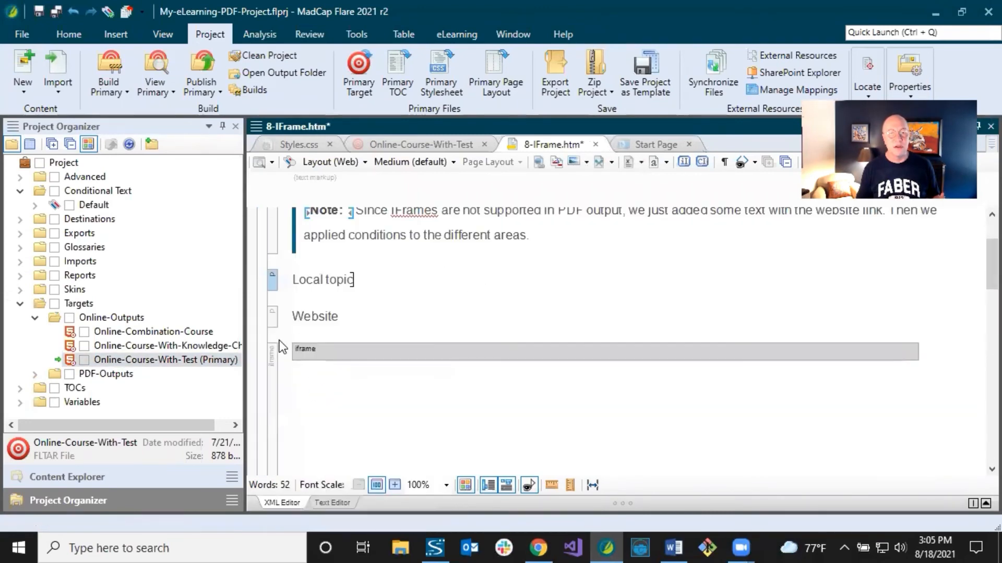
right_click(273, 358)
click(311, 387)
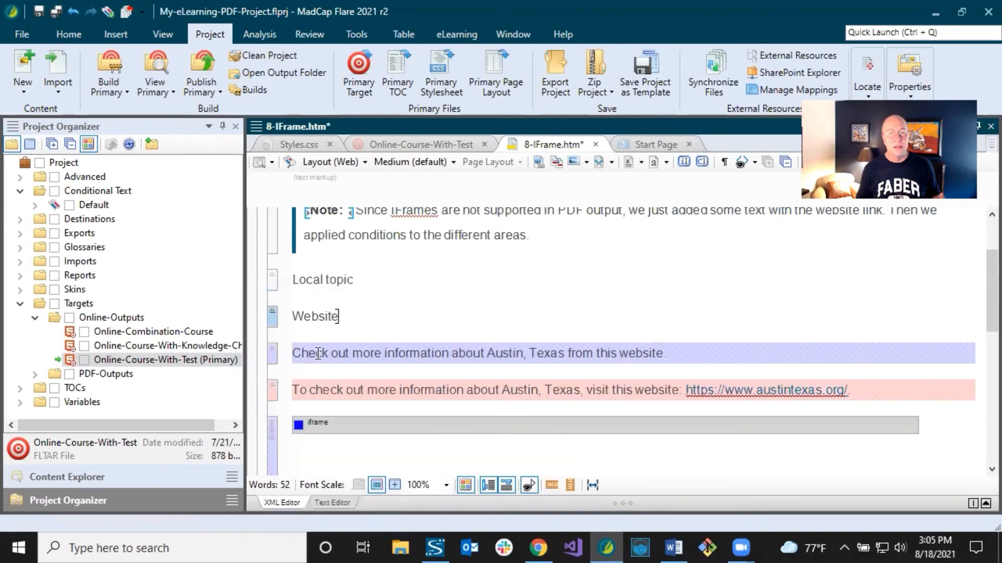
Step: Delete the Local topic and Website paragraphs from 8-IFrame.htm and save the topic
click(301, 297)
shift+click(336, 316)
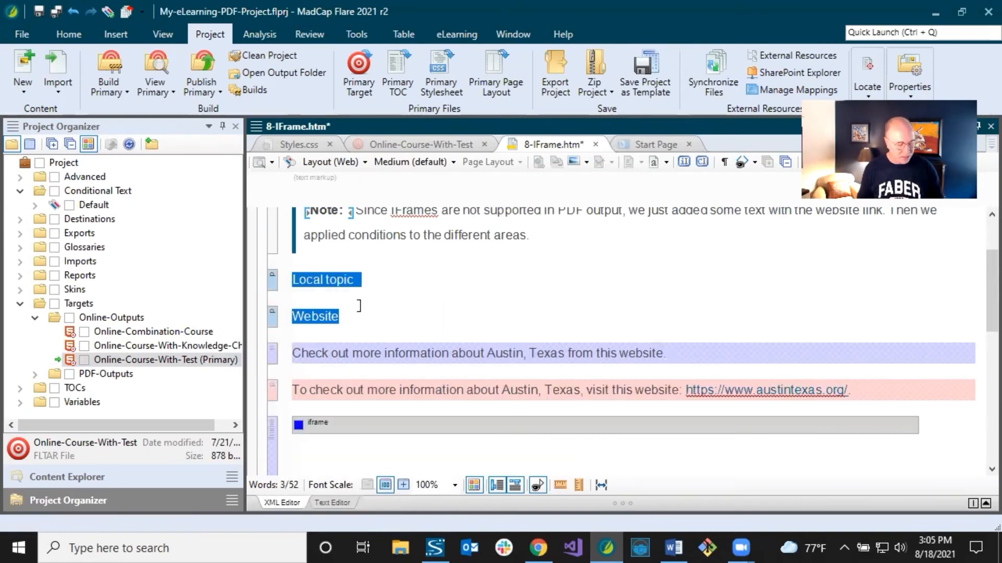
key(Delete)
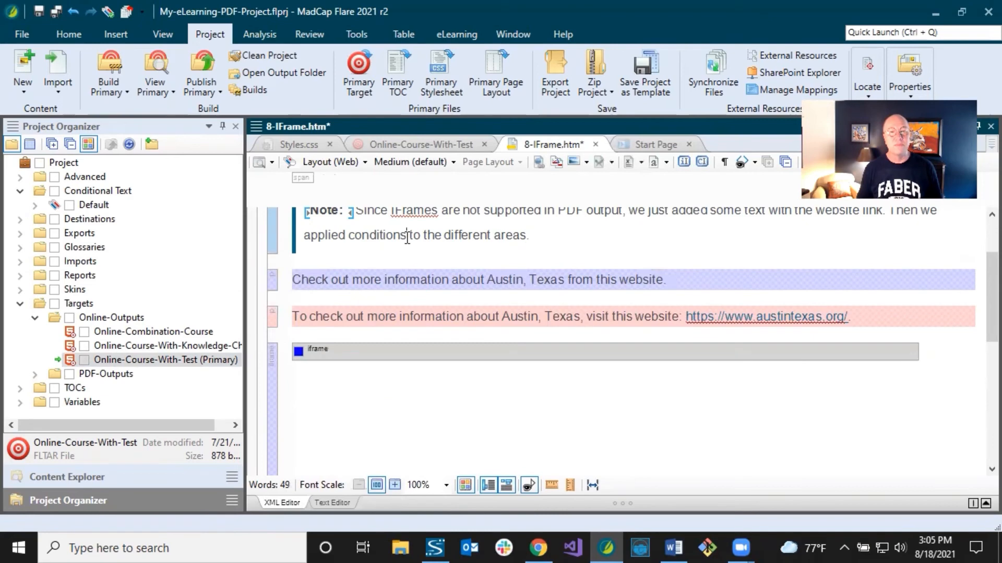
click(54, 12)
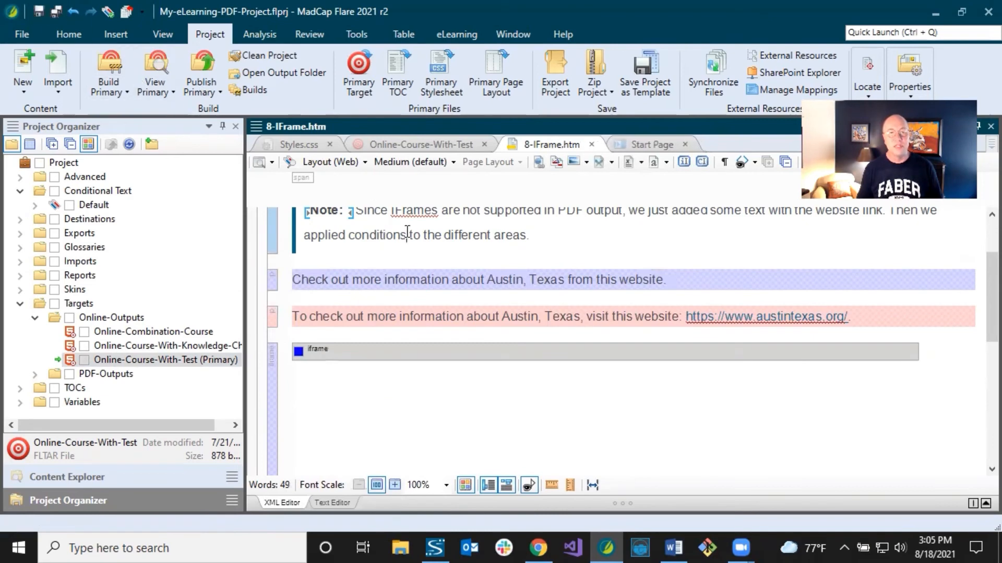
Step: Examine the two conditioned paragraphs above the remaining IFrame and how their online and PDF wording differs
scroll(462, 266, up, 2)
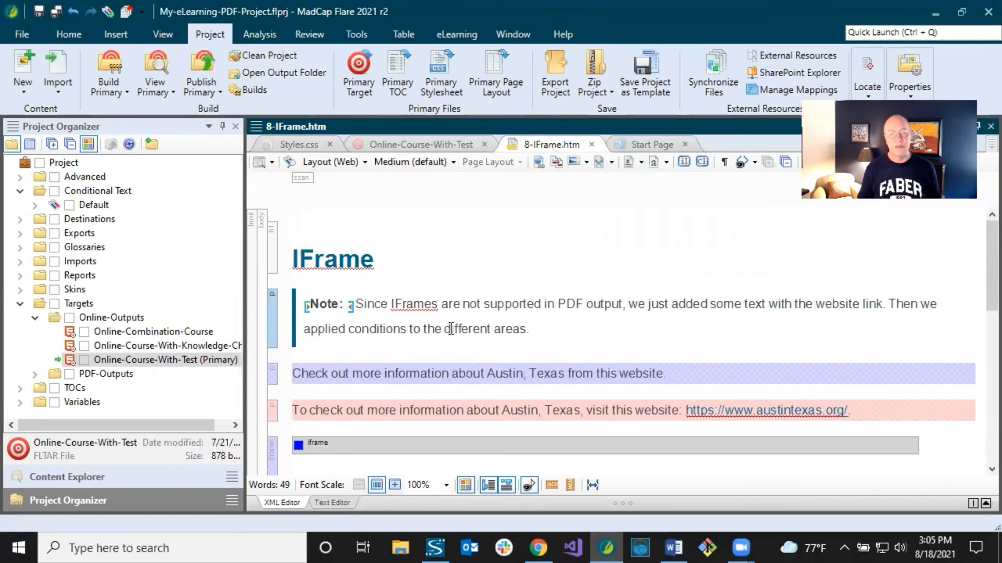
scroll(451, 329, down, 2)
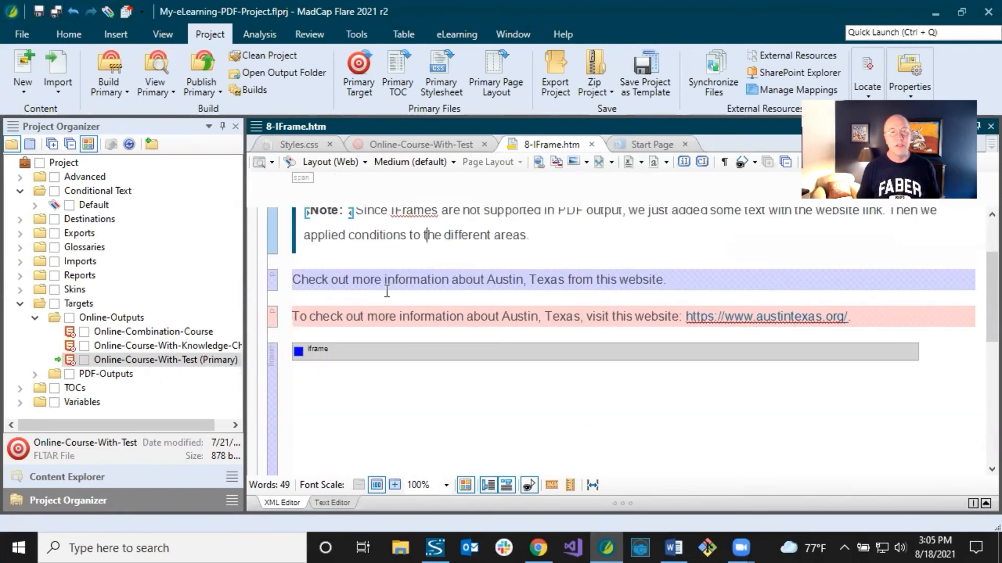
click(301, 280)
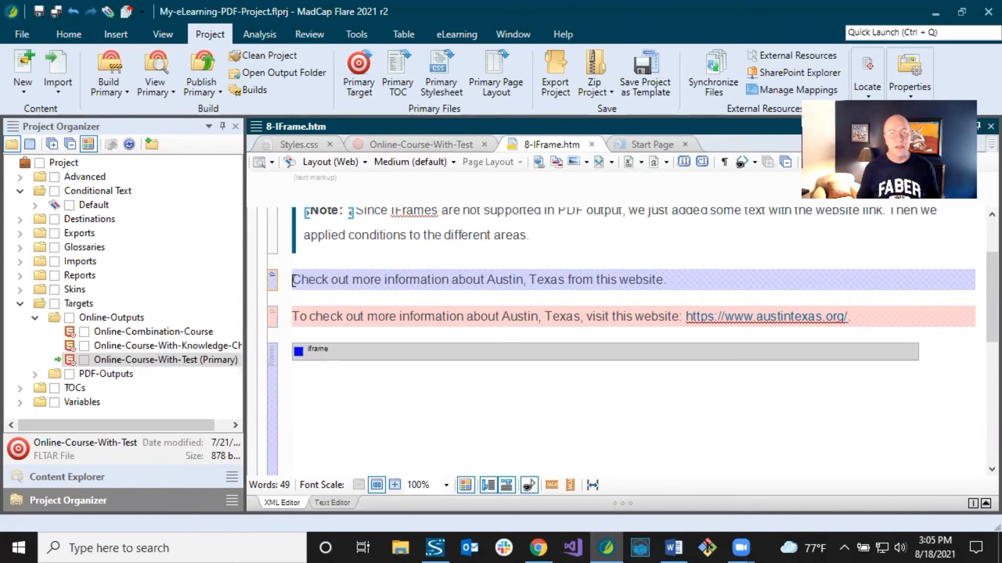
drag(292, 280, 672, 284)
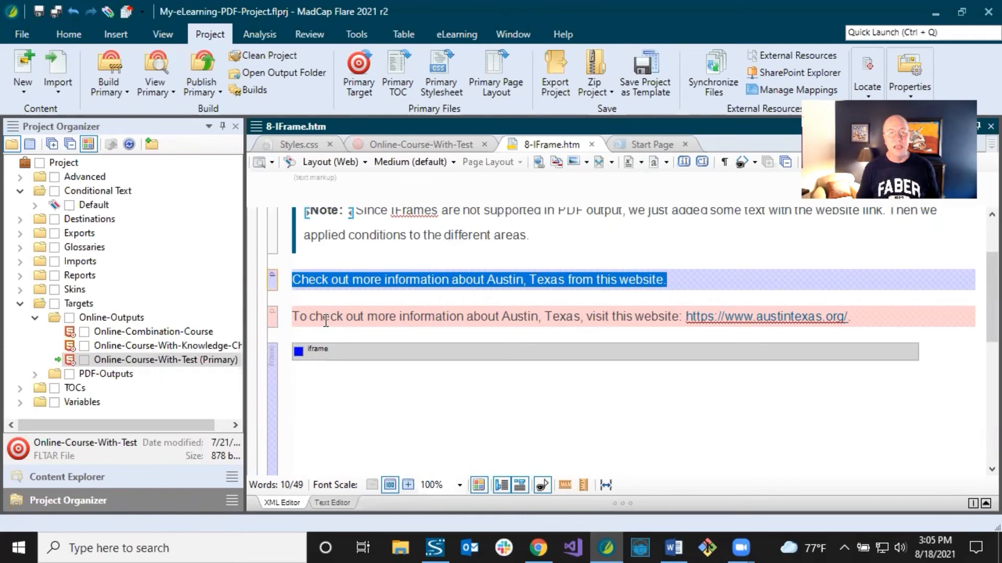
drag(316, 317, 443, 316)
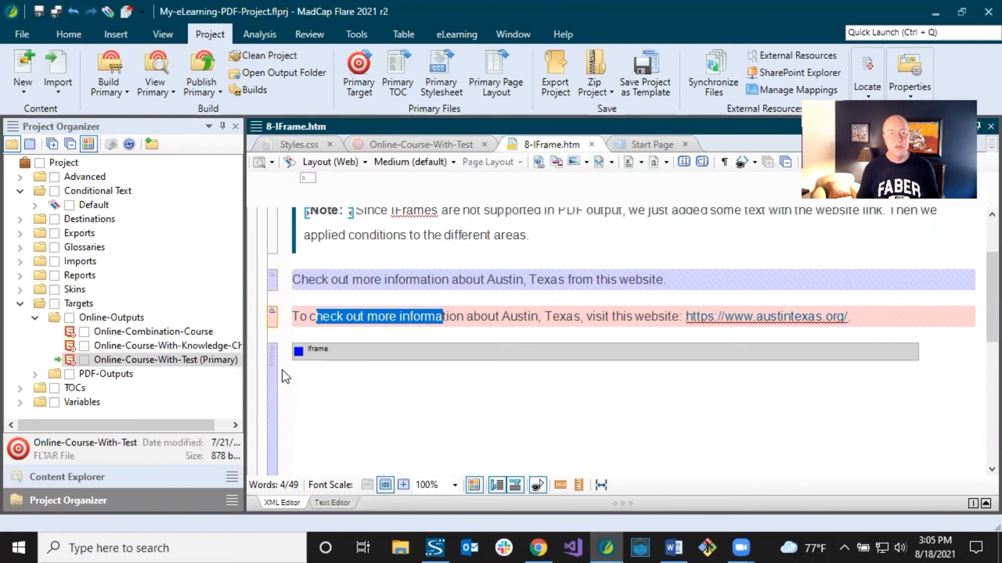
click(367, 317)
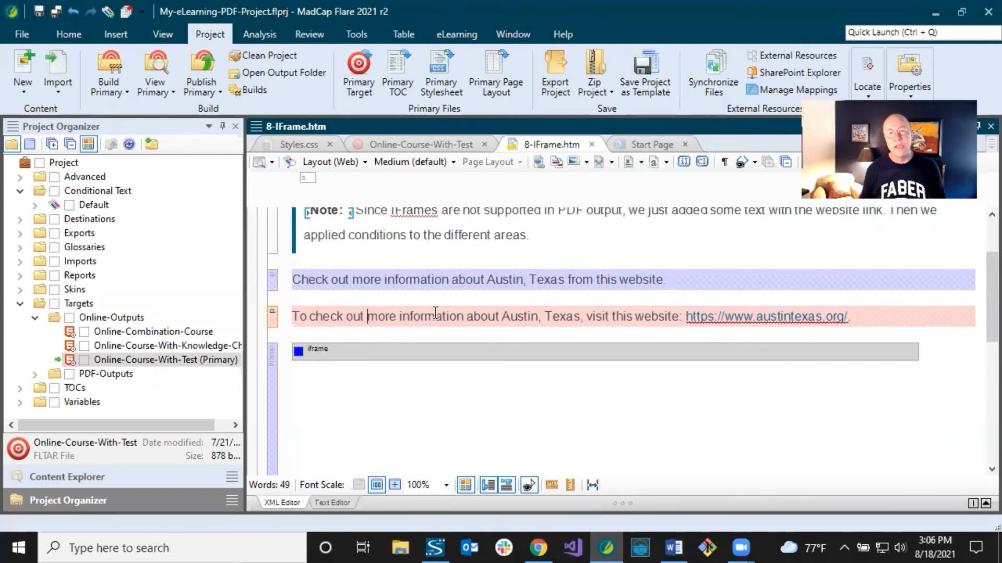
click(363, 280)
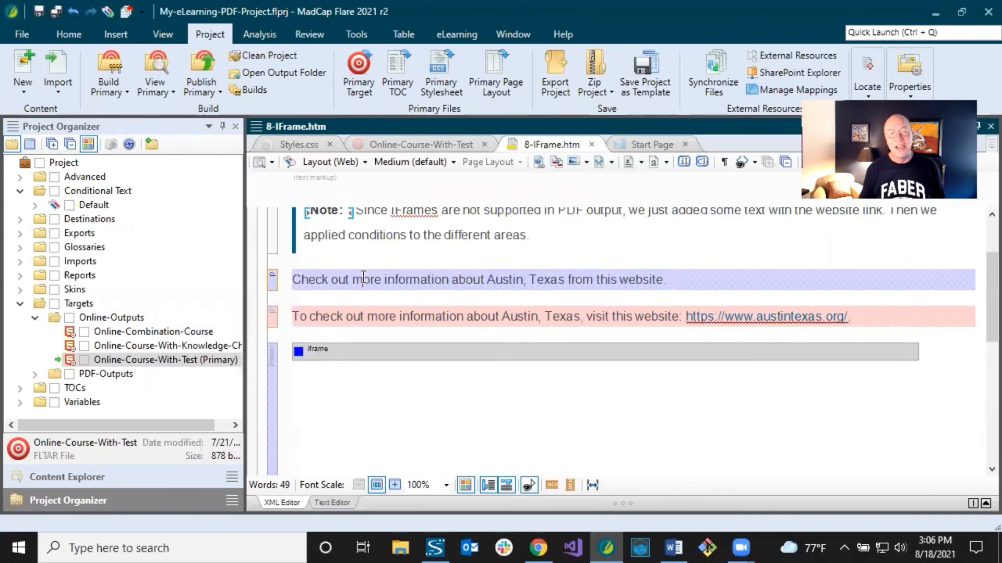
mouse_move(275, 284)
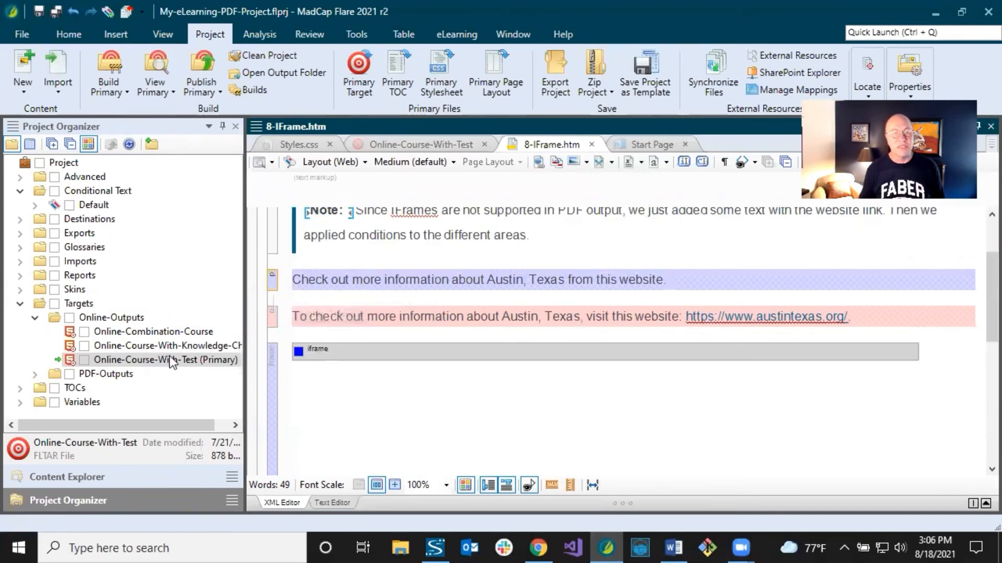
Step: Open the Default condition tag set, examine its OnlineOnly and PrintOnly tags and their colors, and close it
double_click(77, 205)
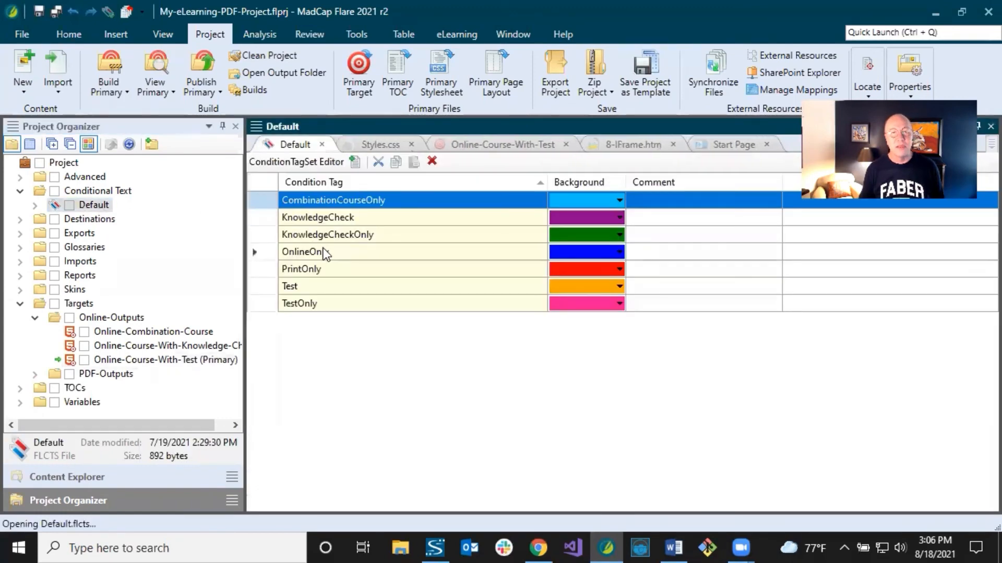
double_click(346, 252)
click(420, 266)
click(418, 255)
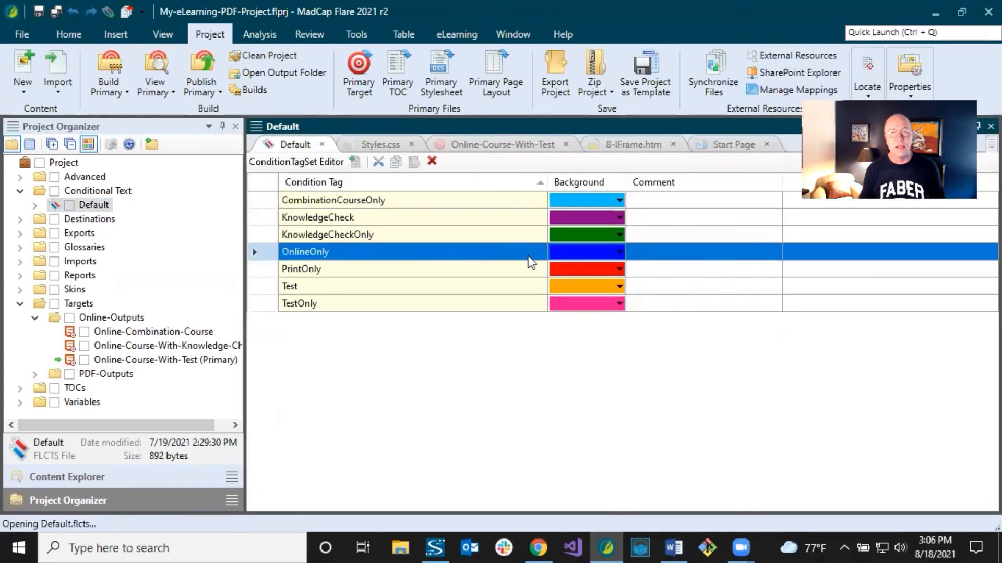
click(399, 270)
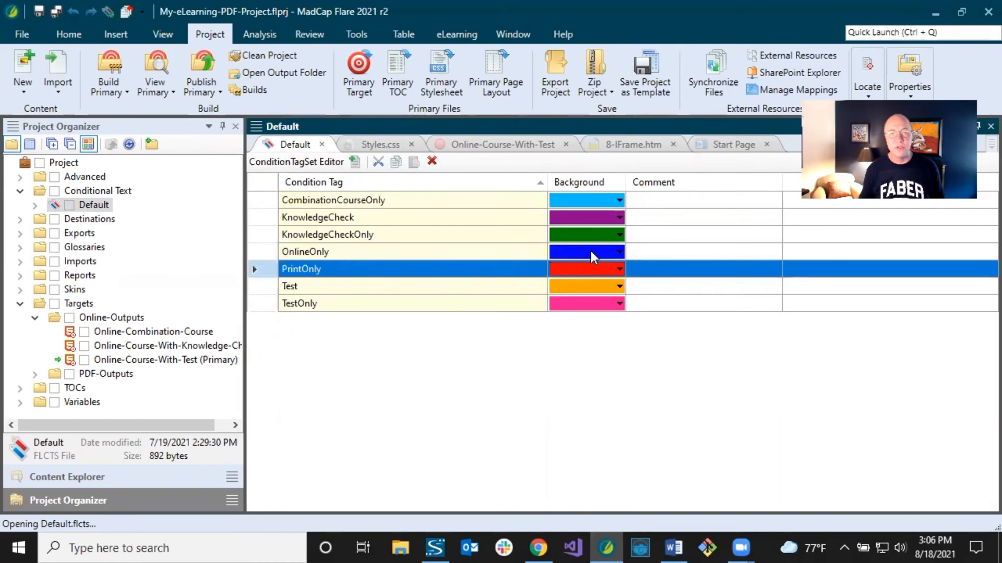
click(322, 145)
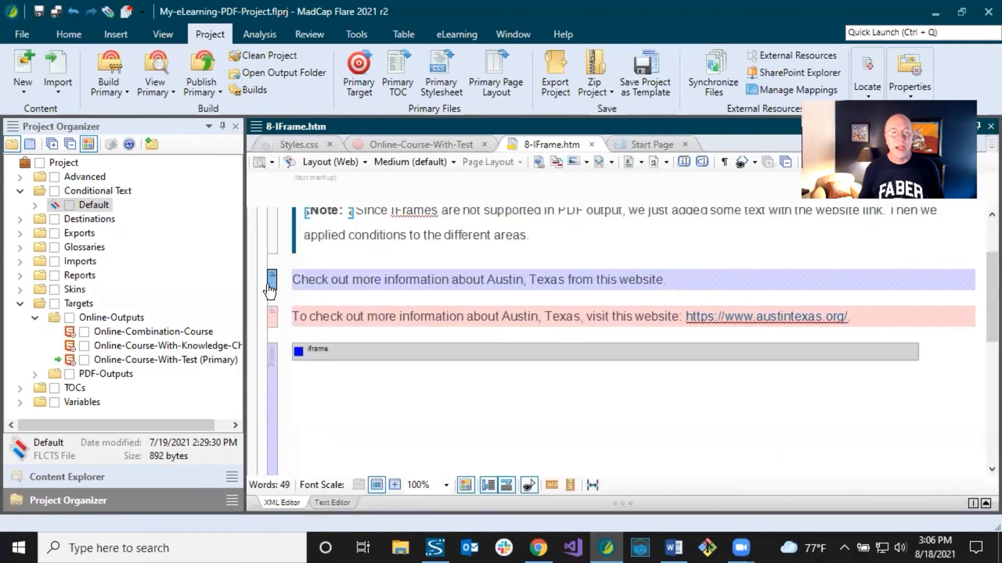
Step: Check which condition tags are applied to the "Check out more information about Austin, Texas" paragraph, leaving them as they are
click(311, 281)
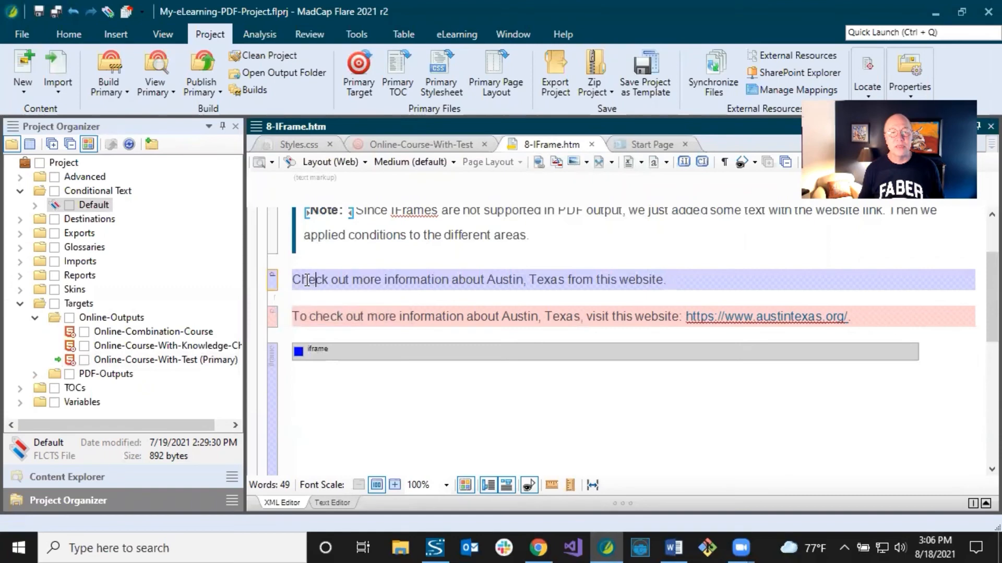
right_click(273, 284)
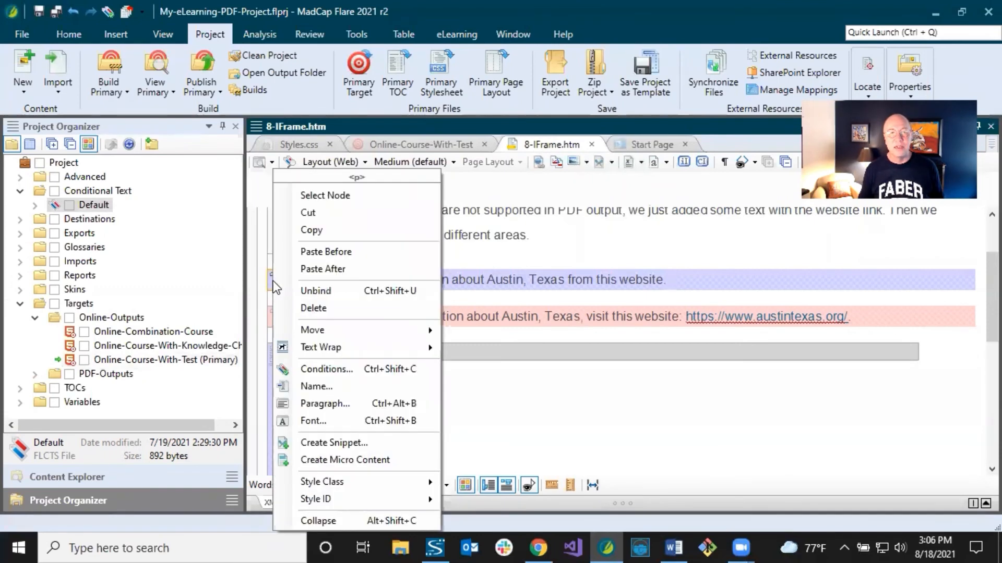
click(324, 369)
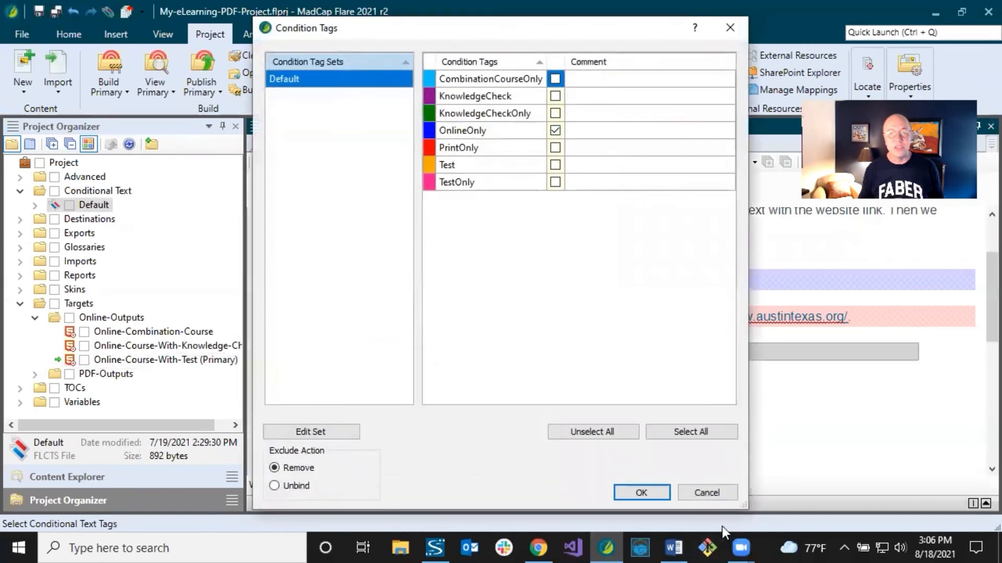
click(712, 496)
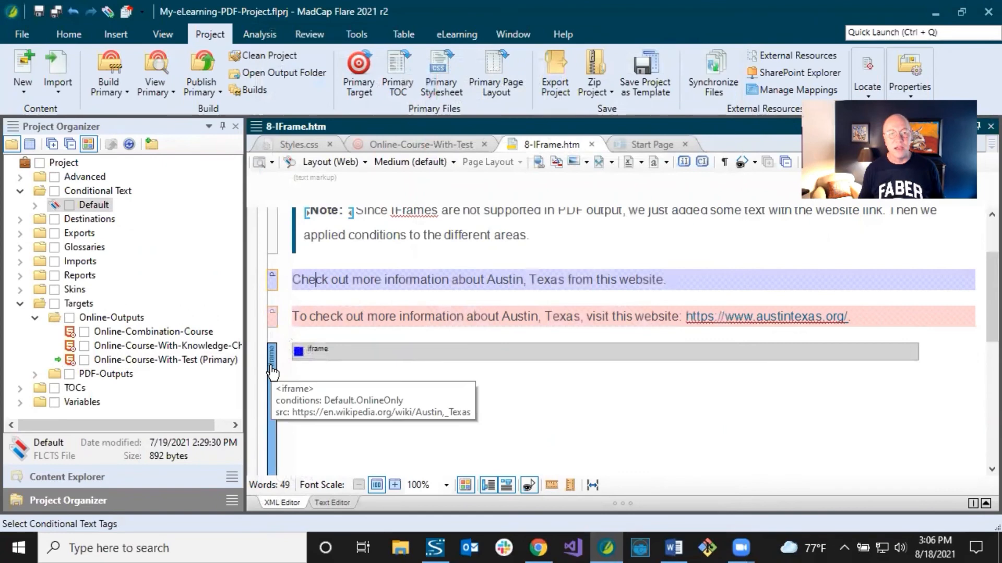
Step: Examine the PDF-only paragraph's wording and its website link, and return to the IFrame heading and note
click(337, 317)
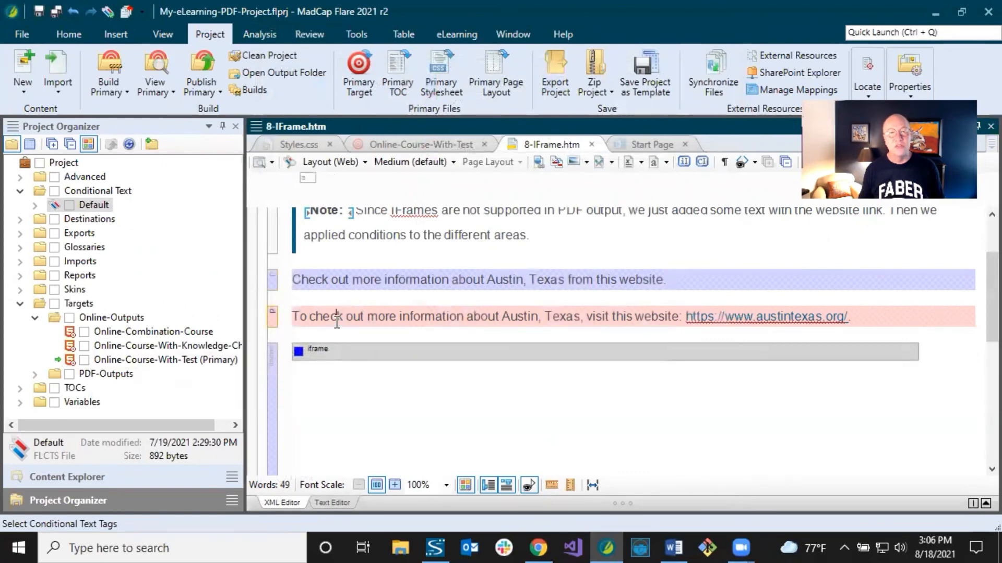
drag(293, 316, 605, 316)
click(644, 317)
drag(686, 316, 841, 317)
click(846, 317)
click(858, 317)
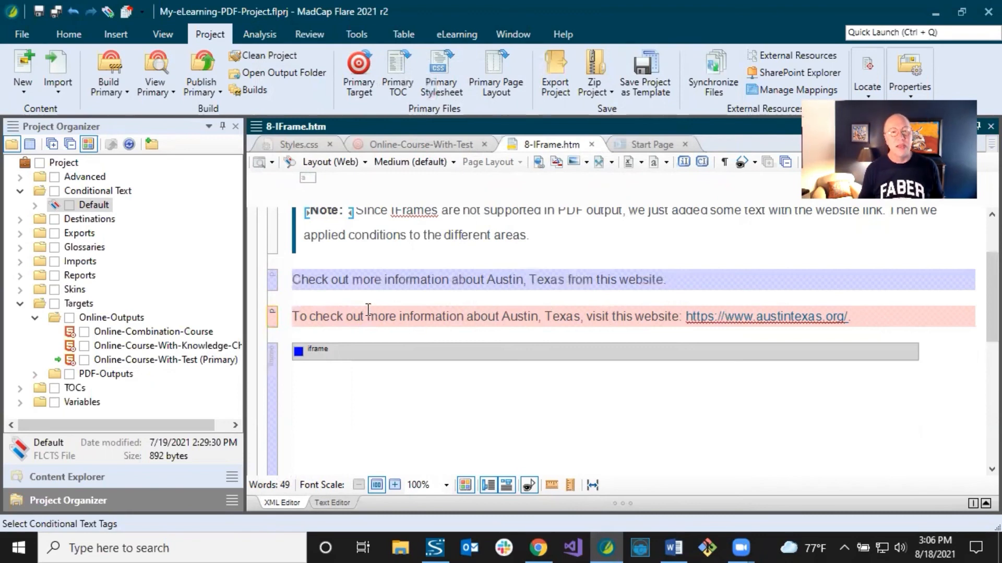
scroll(375, 308, up, 3)
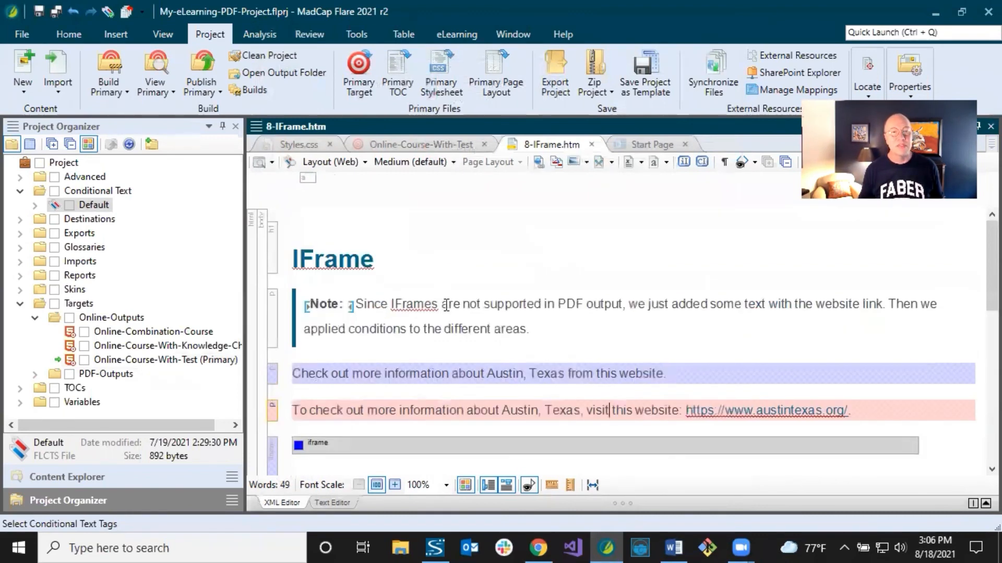
click(422, 267)
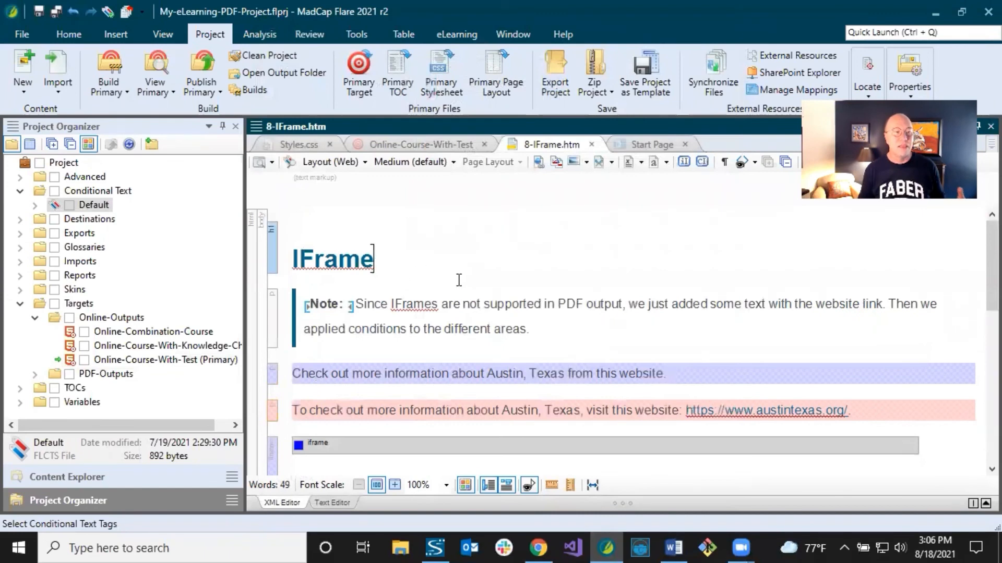